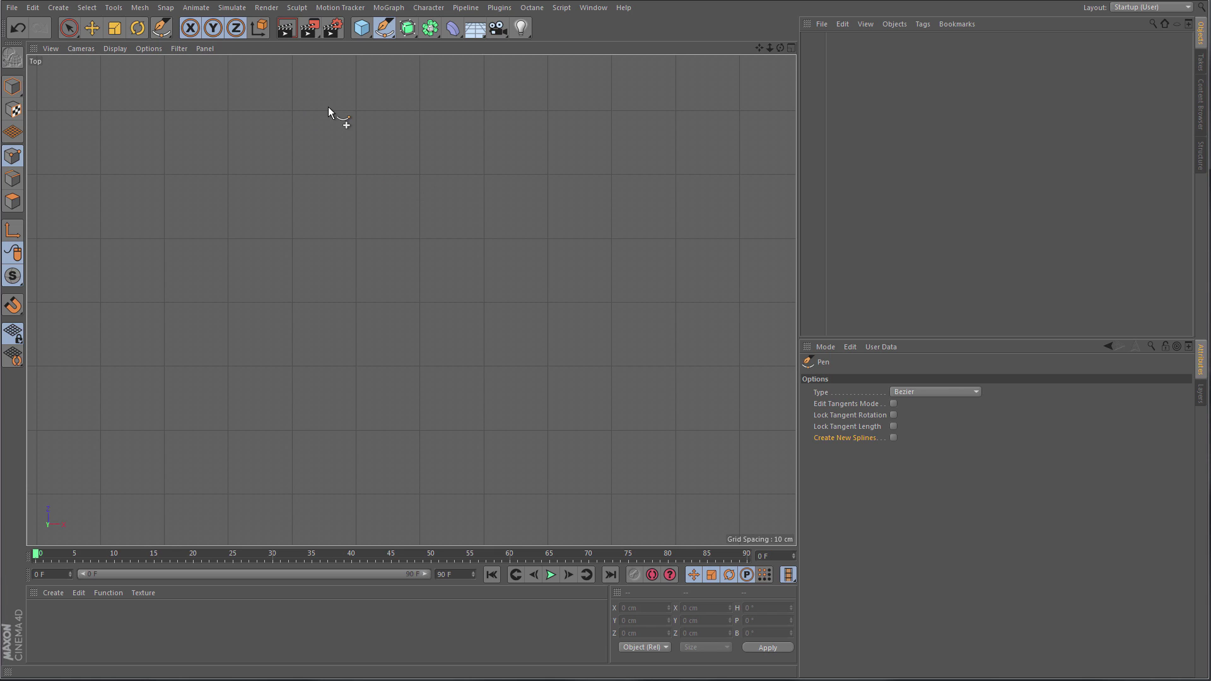
# Open the Pen flyout listing Pen, Sketch, Spline Smooth and Spline Arc Tool.
pyautogui.click(382, 32)
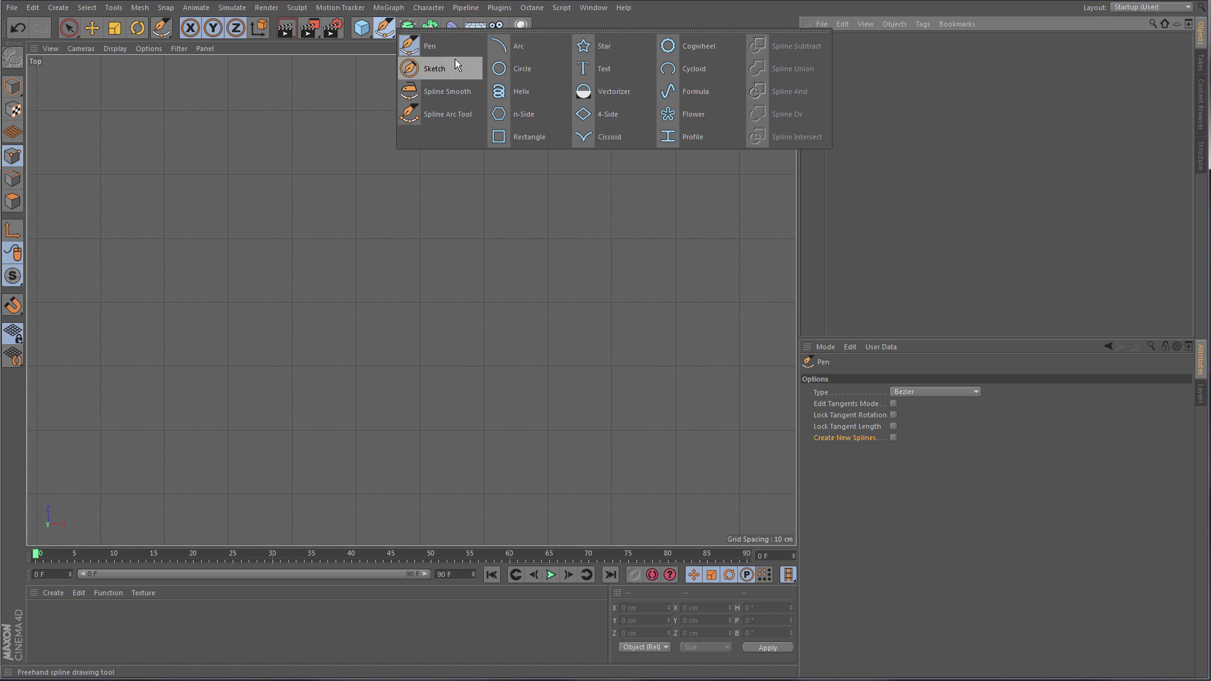
# Draw an eight-point Bezier spline with the Pen in the Top view that curls inward.
pyautogui.click(438, 46)
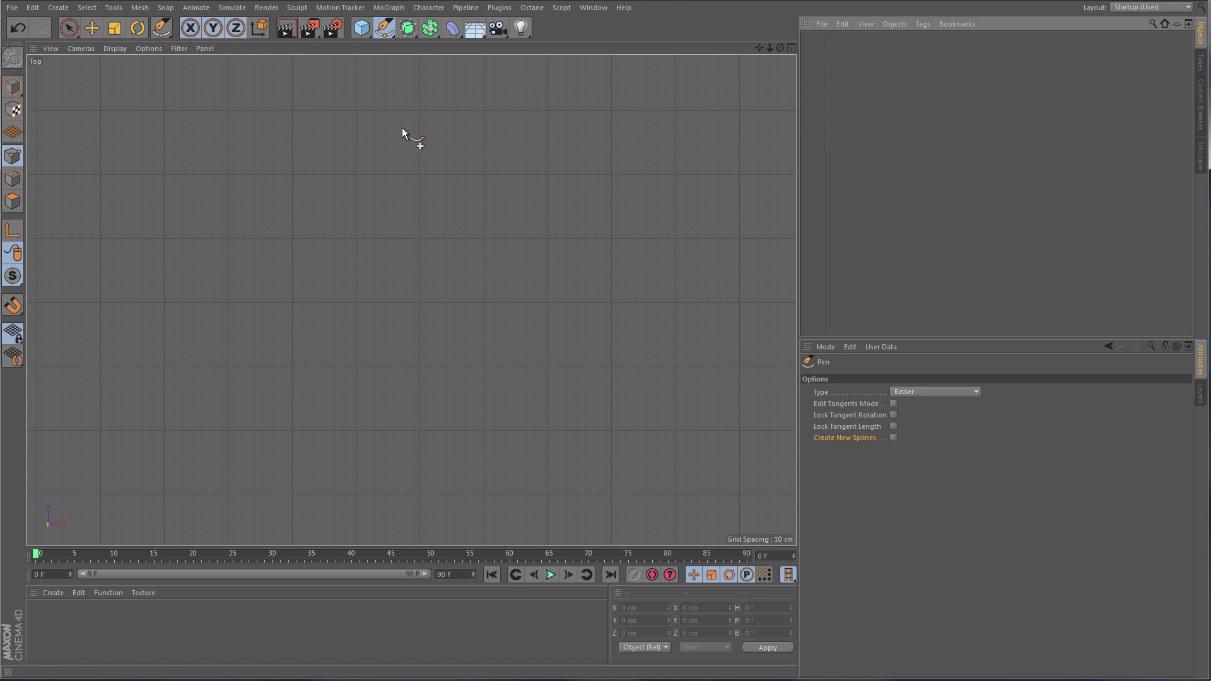
pyautogui.moveTo(145, 375); pyautogui.dragTo(152, 265)
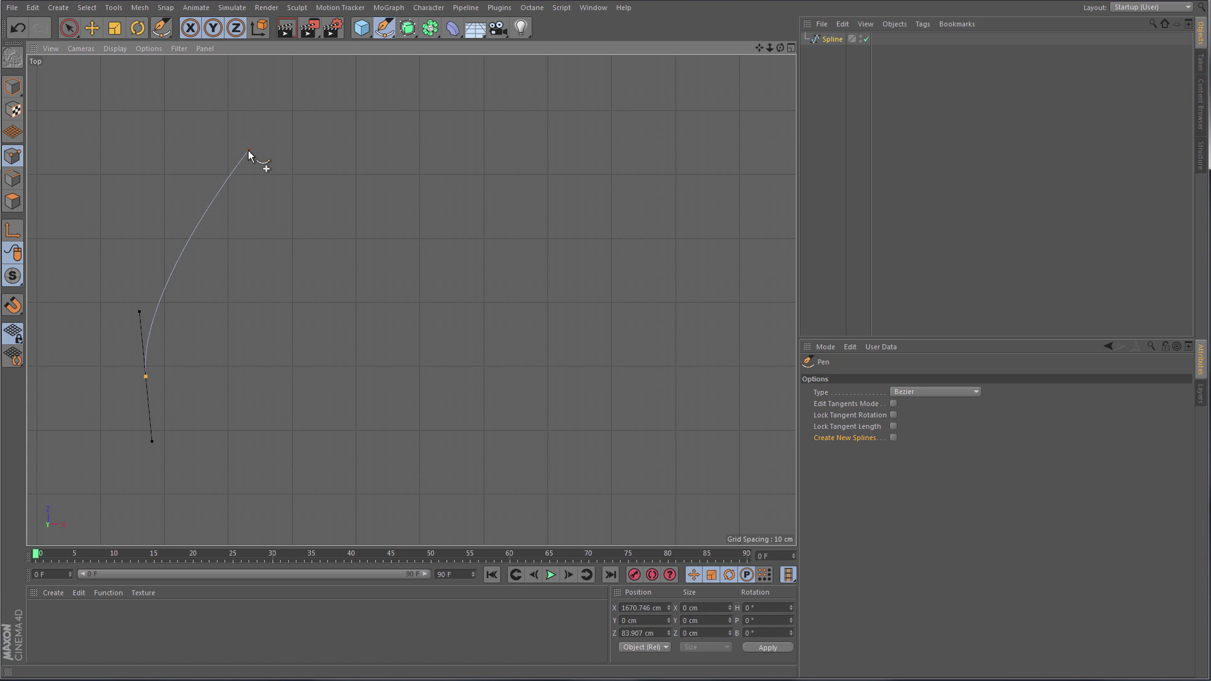
pyautogui.moveTo(247, 150); pyautogui.dragTo(313, 116)
pyautogui.moveTo(542, 181); pyautogui.dragTo(582, 228)
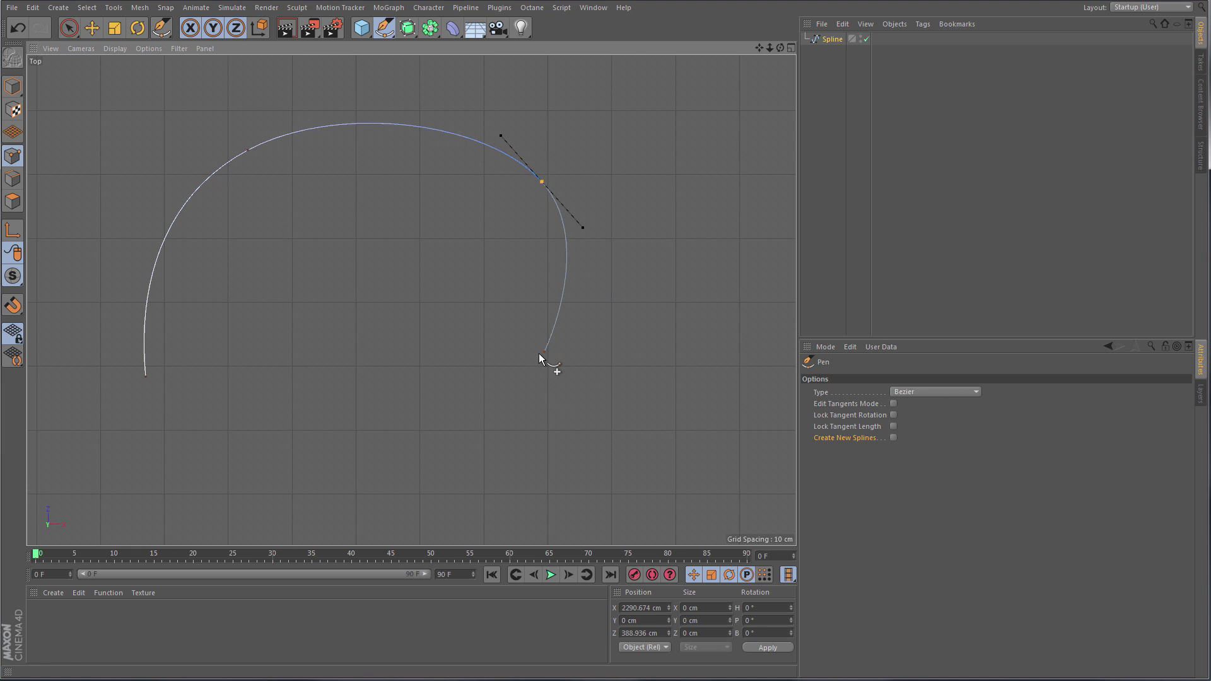
pyautogui.moveTo(539, 347); pyautogui.dragTo(506, 384)
pyautogui.click(357, 259)
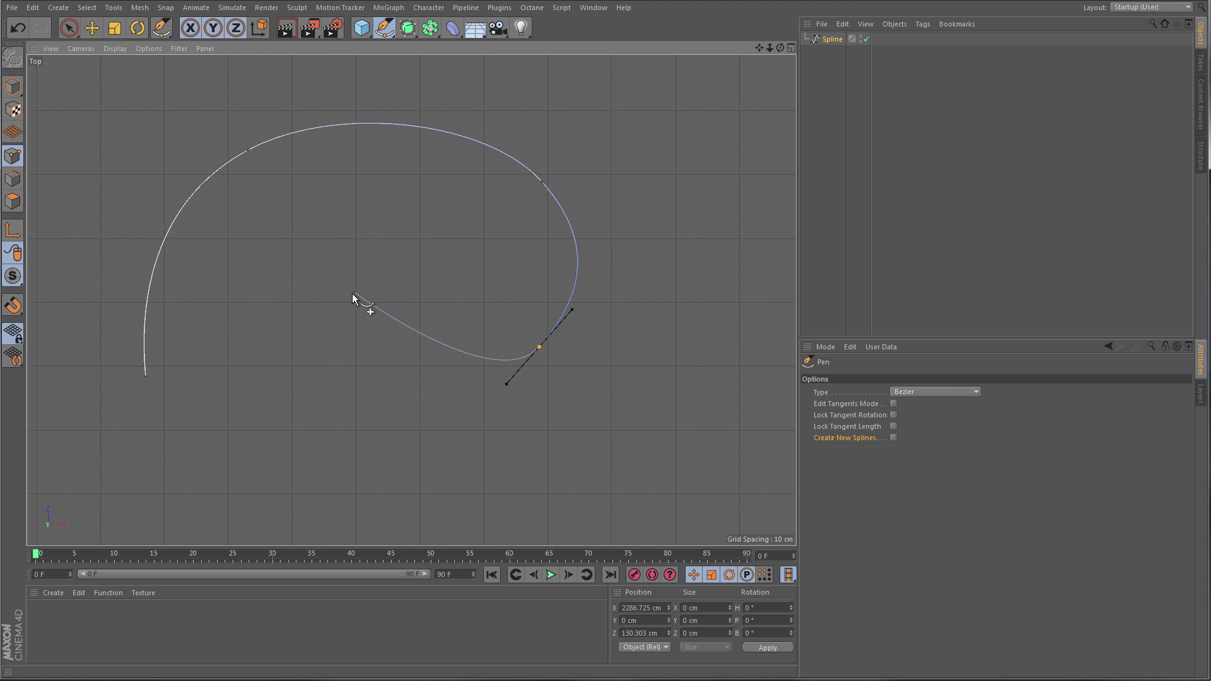
pyautogui.moveTo(366, 289); pyautogui.dragTo(345, 239)
pyautogui.moveTo(266, 280); pyautogui.dragTo(261, 311)
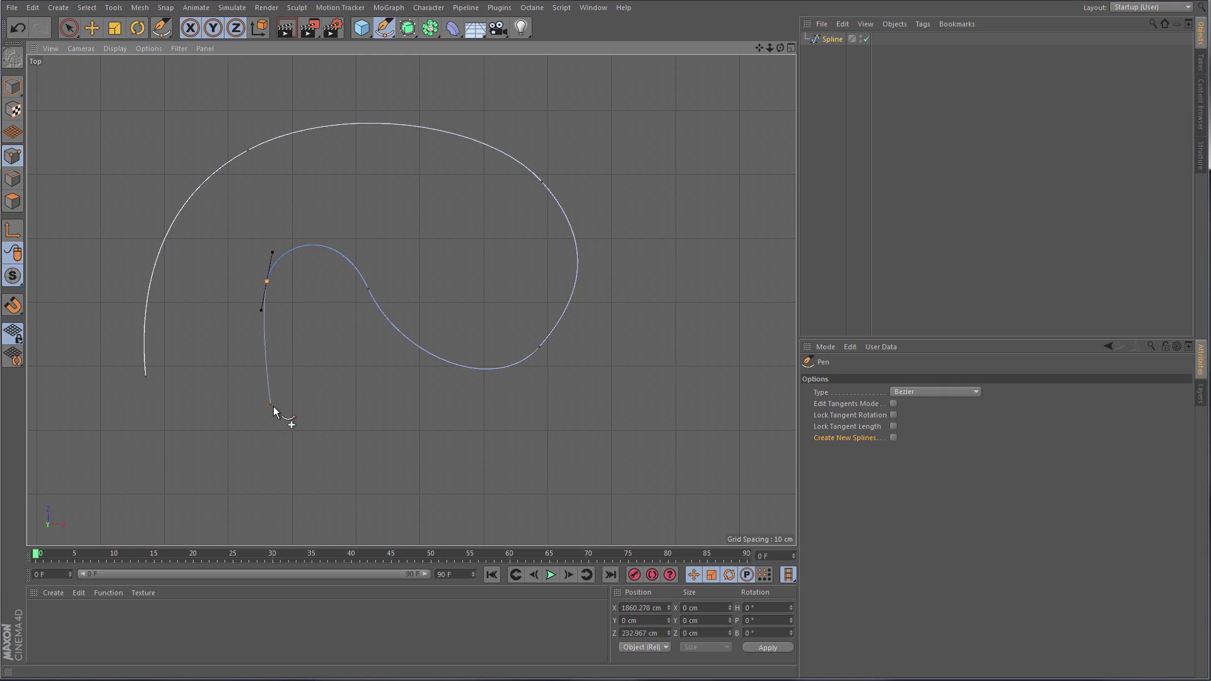
pyautogui.moveTo(273, 401); pyautogui.dragTo(287, 420)
# Finish the spline, nudge its upper-left point up, and add a point on the upper-right arc.
pyautogui.press('Escape')
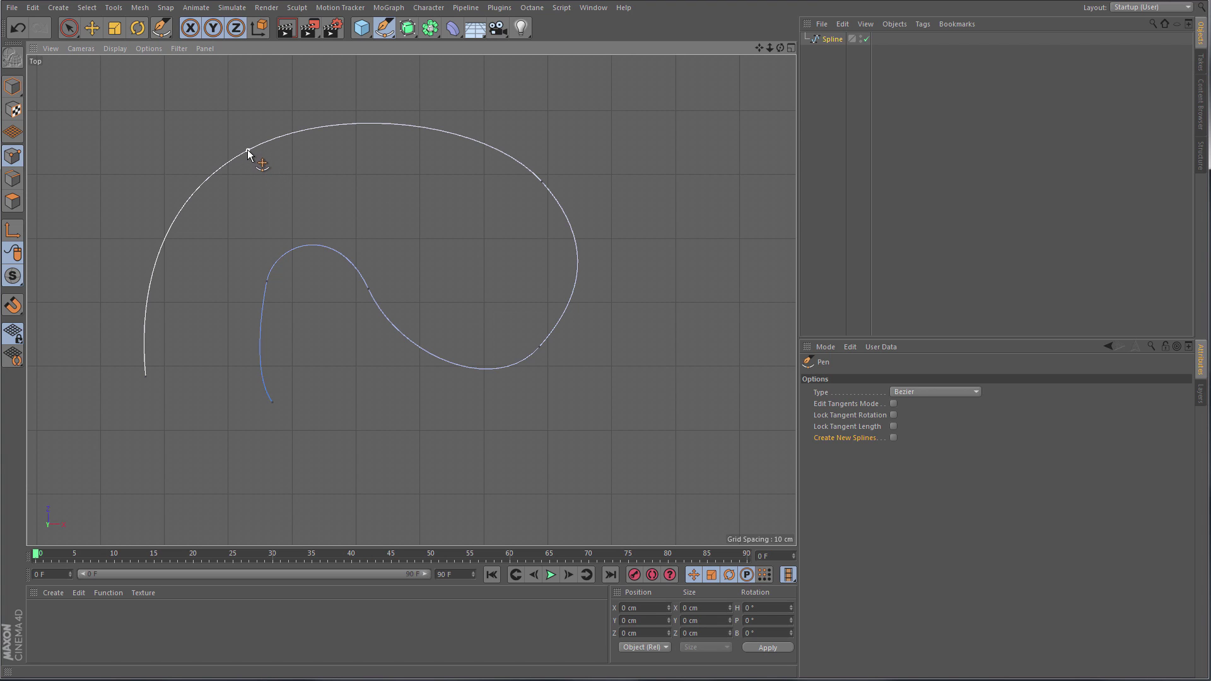
pyautogui.moveTo(247, 152)
pyautogui.mouseDown()
pyautogui.moveTo(230, 116)
pyautogui.moveTo(239, 140)
pyautogui.moveTo(203, 130)
pyautogui.moveTo(230, 127)
pyautogui.moveTo(218, 123)
pyautogui.moveTo(252, 140)
pyautogui.mouseUp()
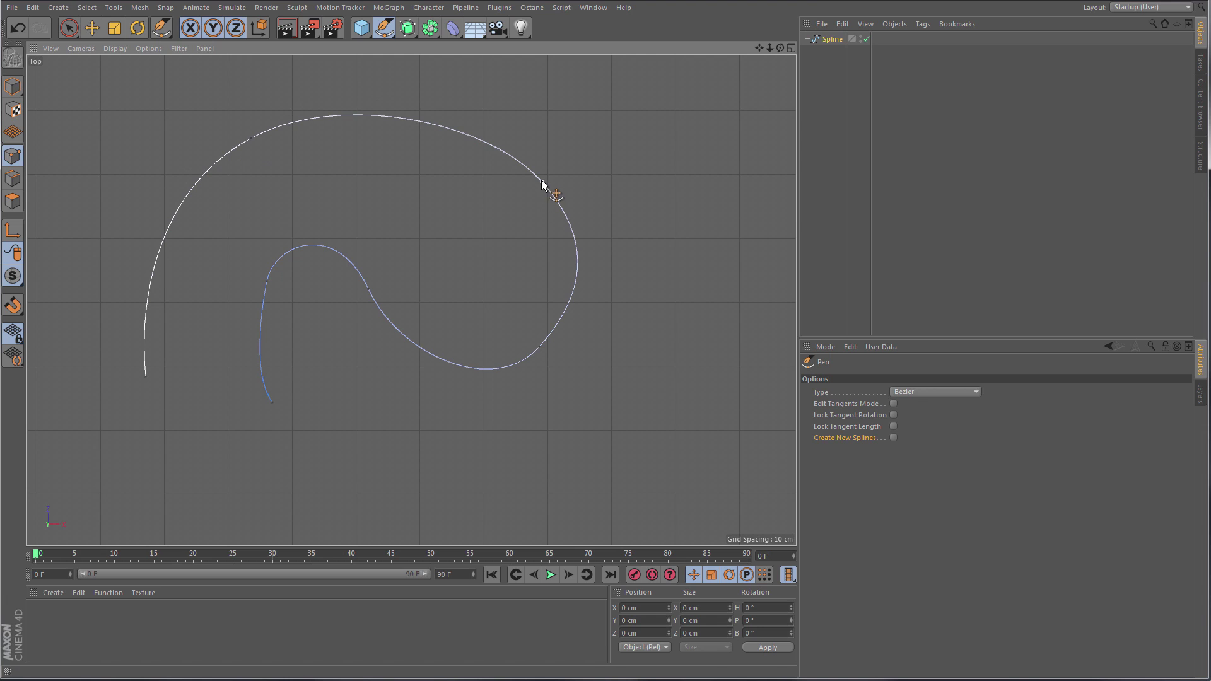
pyautogui.moveTo(542, 181)
pyautogui.mouseDown()
pyautogui.moveTo(563, 171)
pyautogui.moveTo(554, 179)
pyautogui.mouseUp()
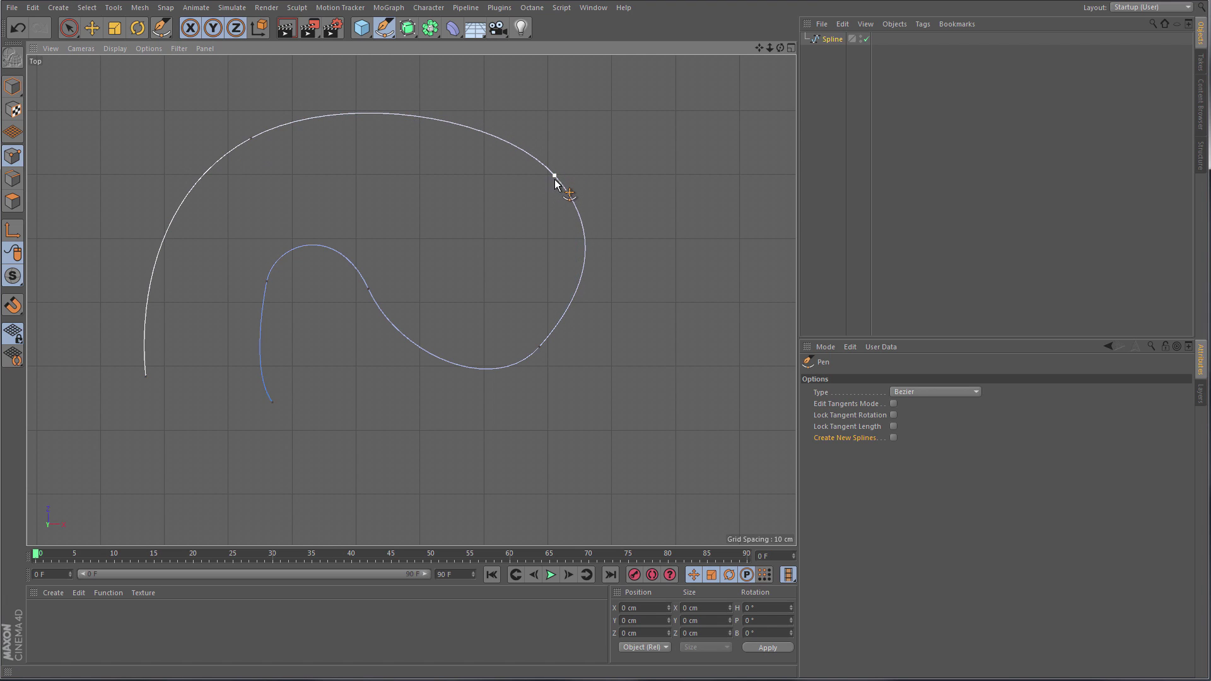
# Split the new upper-right point's tangents to widen the right bulge into a sharp corner.
pyautogui.click(554, 175)
pyautogui.moveTo(596, 222); pyautogui.dragTo(634, 181)
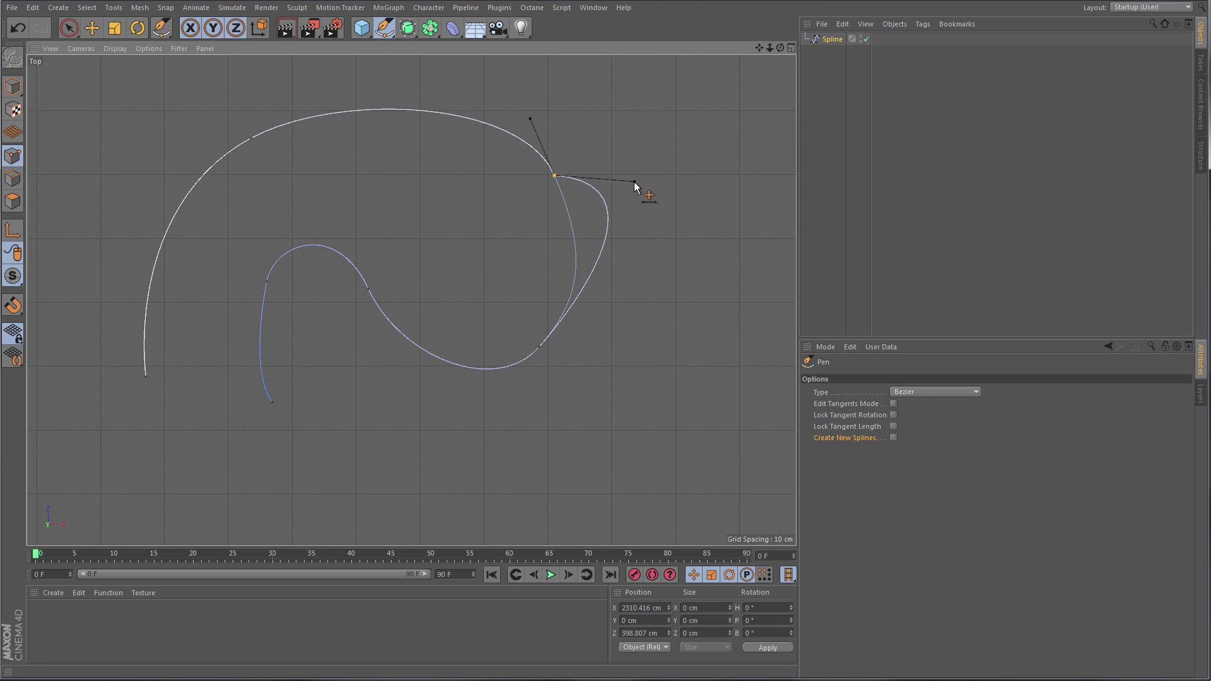
pyautogui.moveTo(533, 120); pyautogui.dragTo(551, 113)
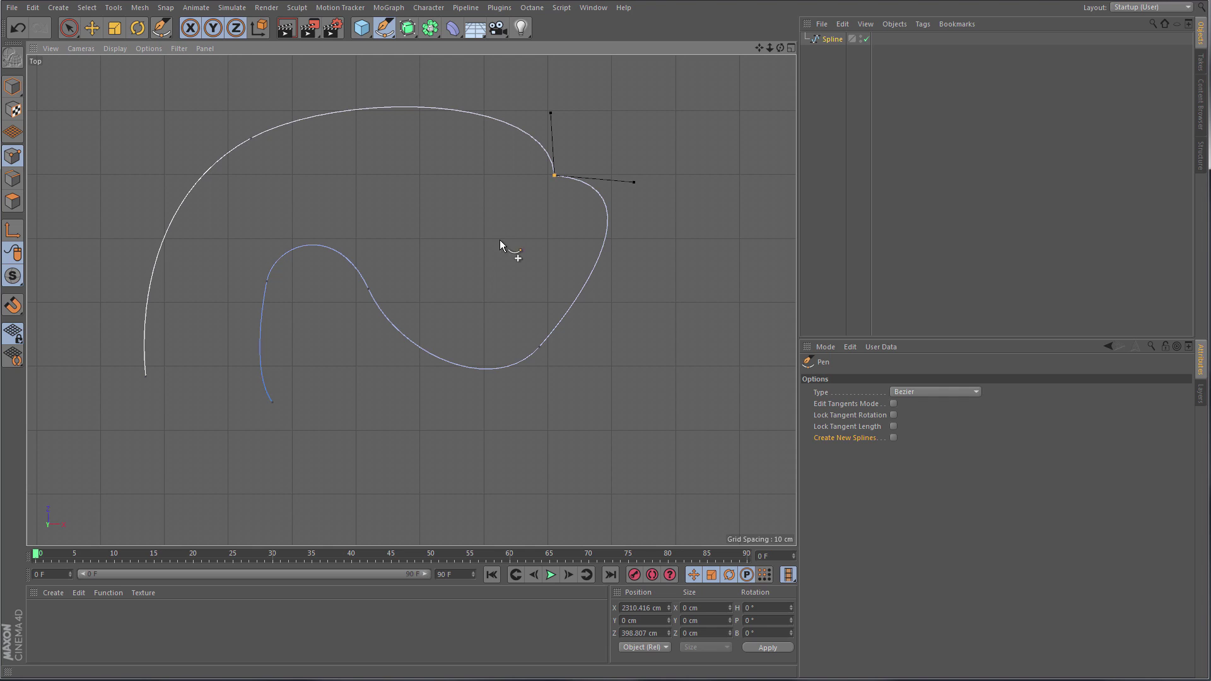
# Toggle the upper-right point's tangents back to smooth and raise the point slightly.
pyautogui.doubleClick(556, 178)
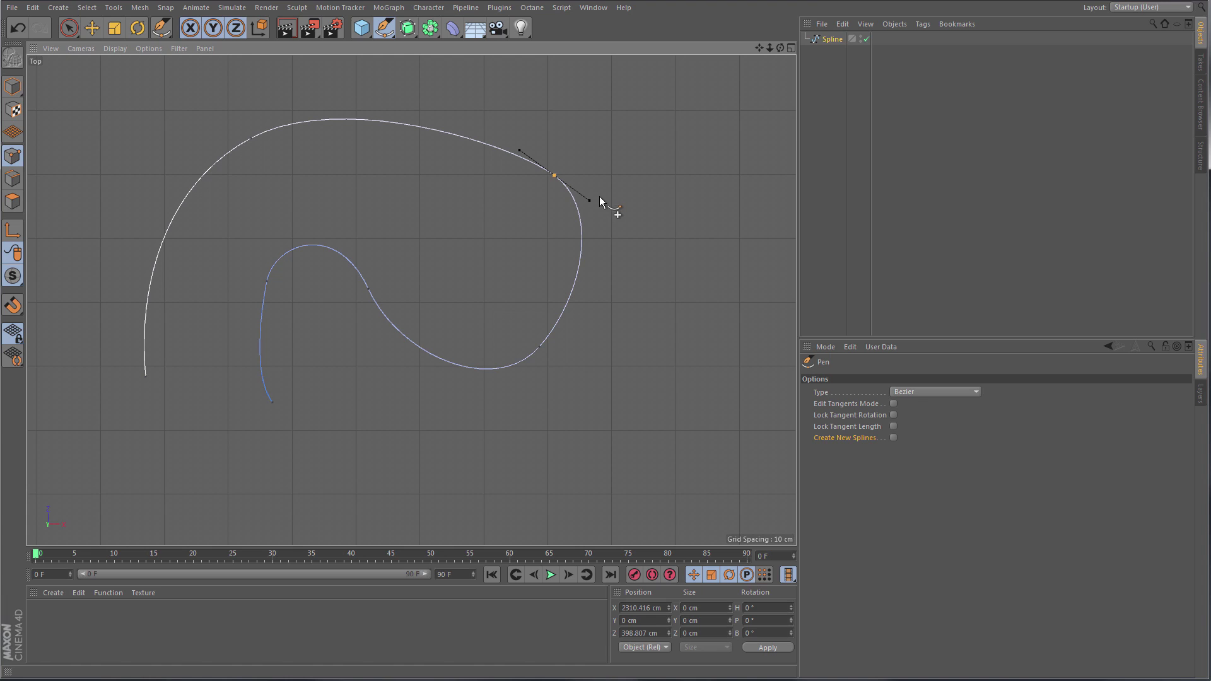
pyautogui.doubleClick(555, 176)
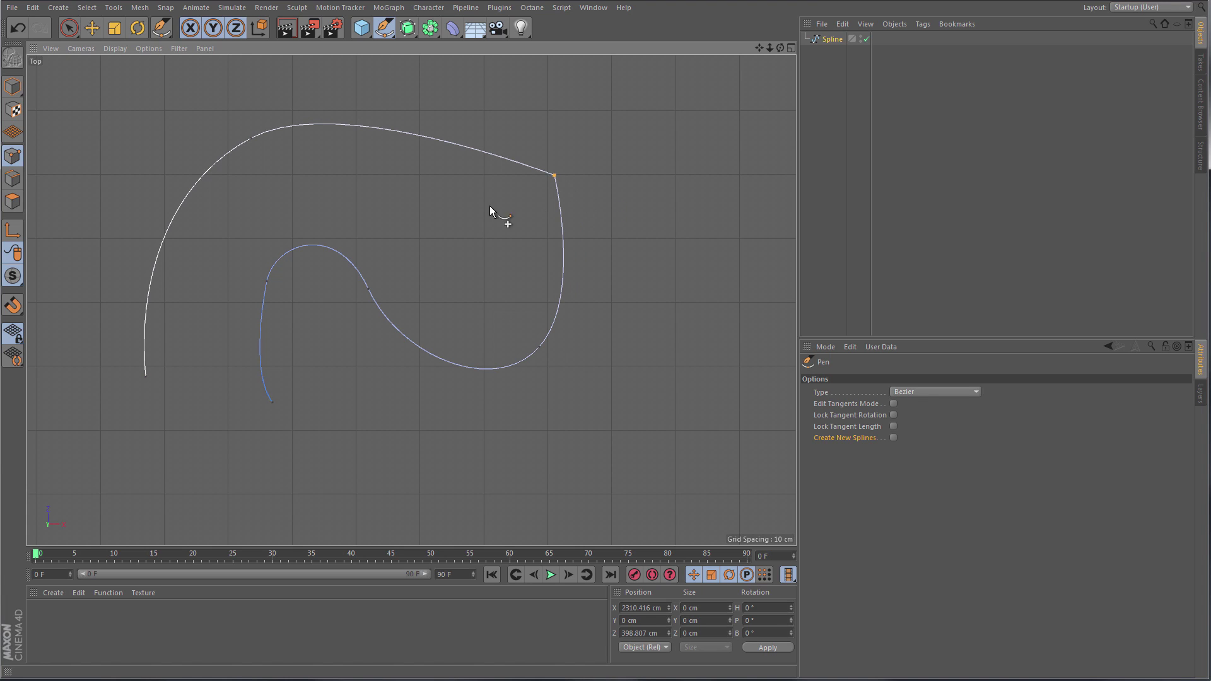
pyautogui.doubleClick(555, 176)
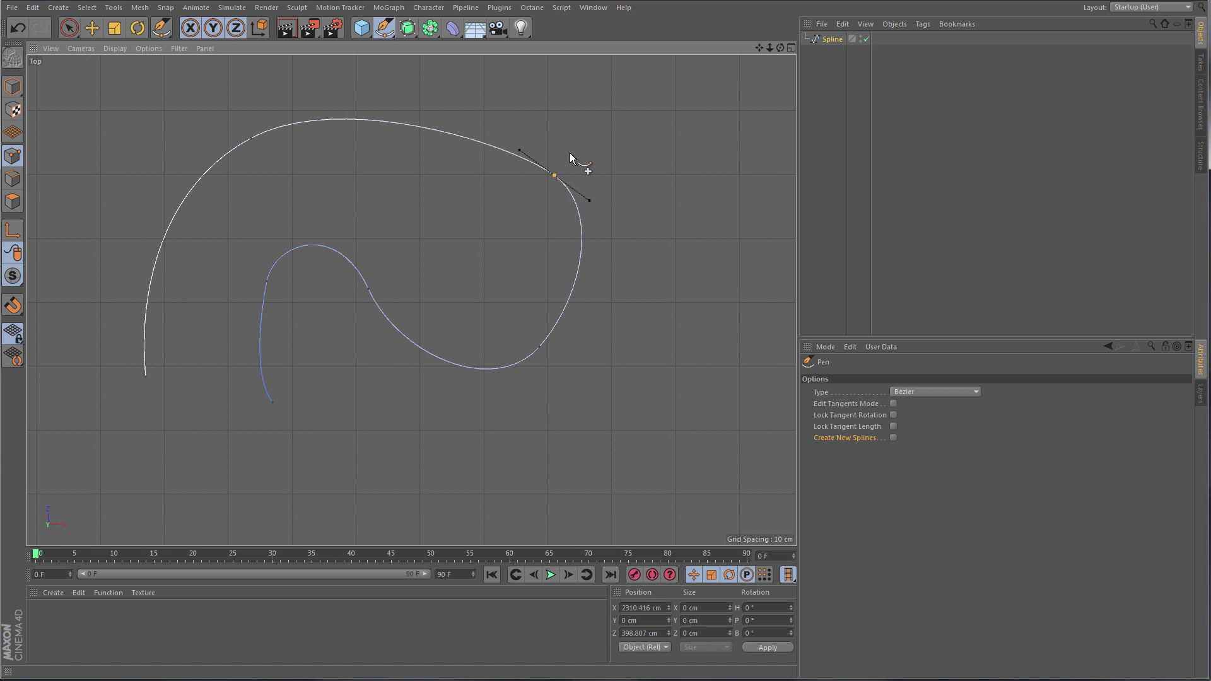
pyautogui.moveTo(589, 202); pyautogui.dragTo(582, 209)
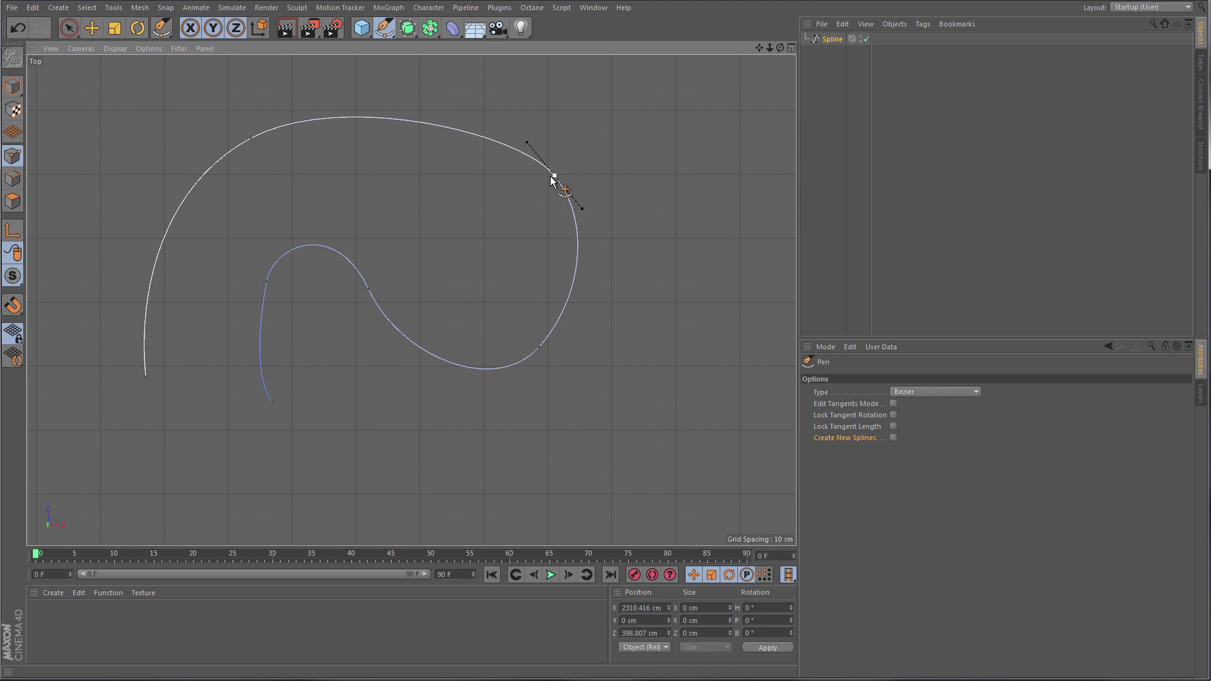
pyautogui.moveTo(554, 176); pyautogui.dragTo(556, 164)
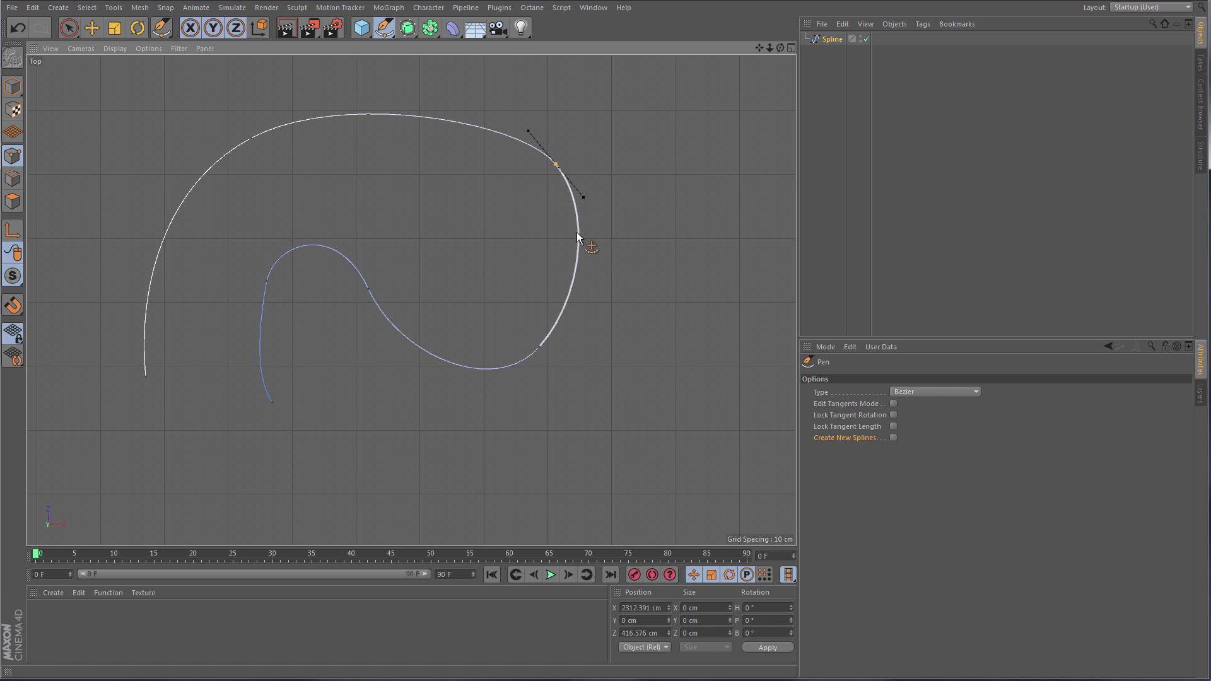
# Bulge the right segment outward and pull the top segment of the spline higher.
pyautogui.click(579, 256)
pyautogui.moveTo(581, 258)
pyautogui.mouseDown()
pyautogui.moveTo(555, 253)
pyautogui.moveTo(586, 262)
pyautogui.mouseUp()
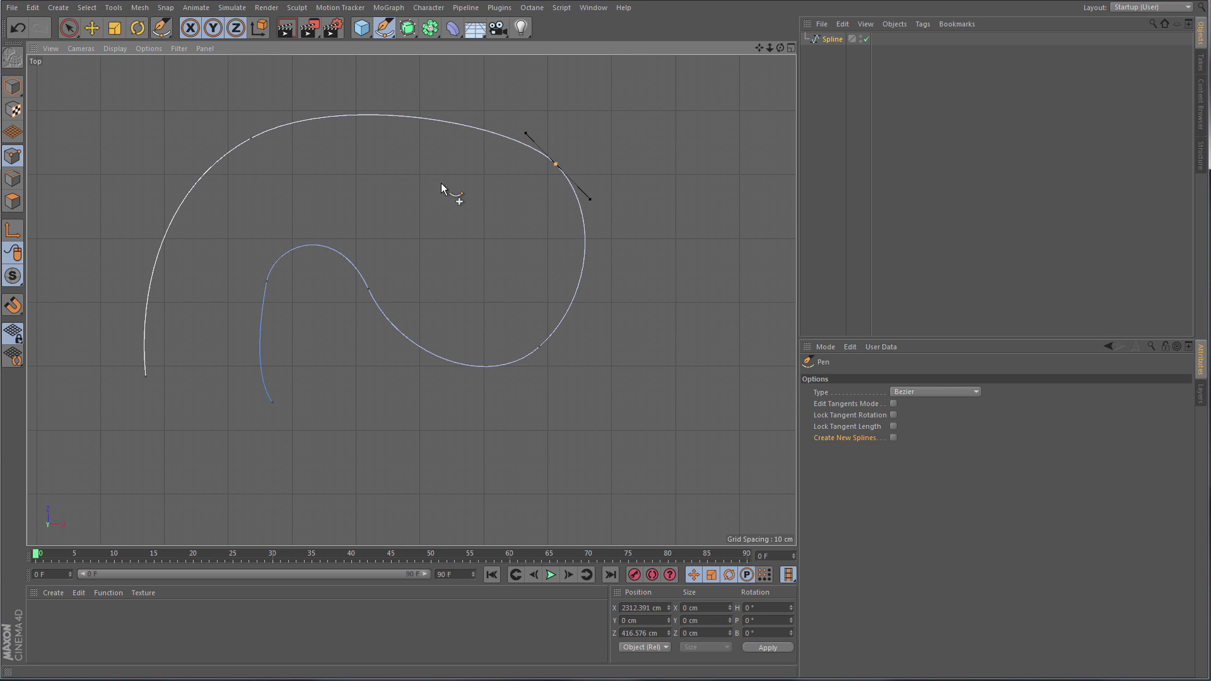
pyautogui.moveTo(422, 118); pyautogui.dragTo(428, 100)
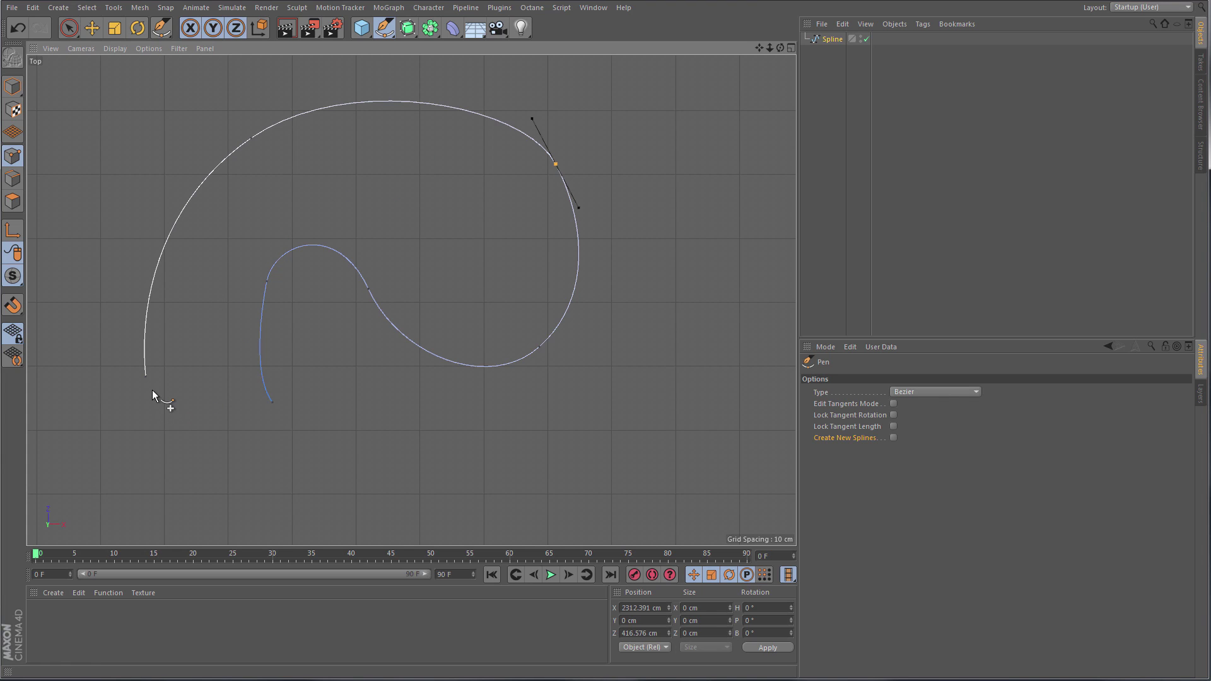
# Extend the spline's outer end with points along the bottom to the lower right.
pyautogui.moveTo(146, 377); pyautogui.dragTo(152, 440)
pyautogui.moveTo(216, 481); pyautogui.dragTo(234, 485)
pyautogui.moveTo(354, 462); pyautogui.dragTo(368, 453)
pyautogui.press('Escape')
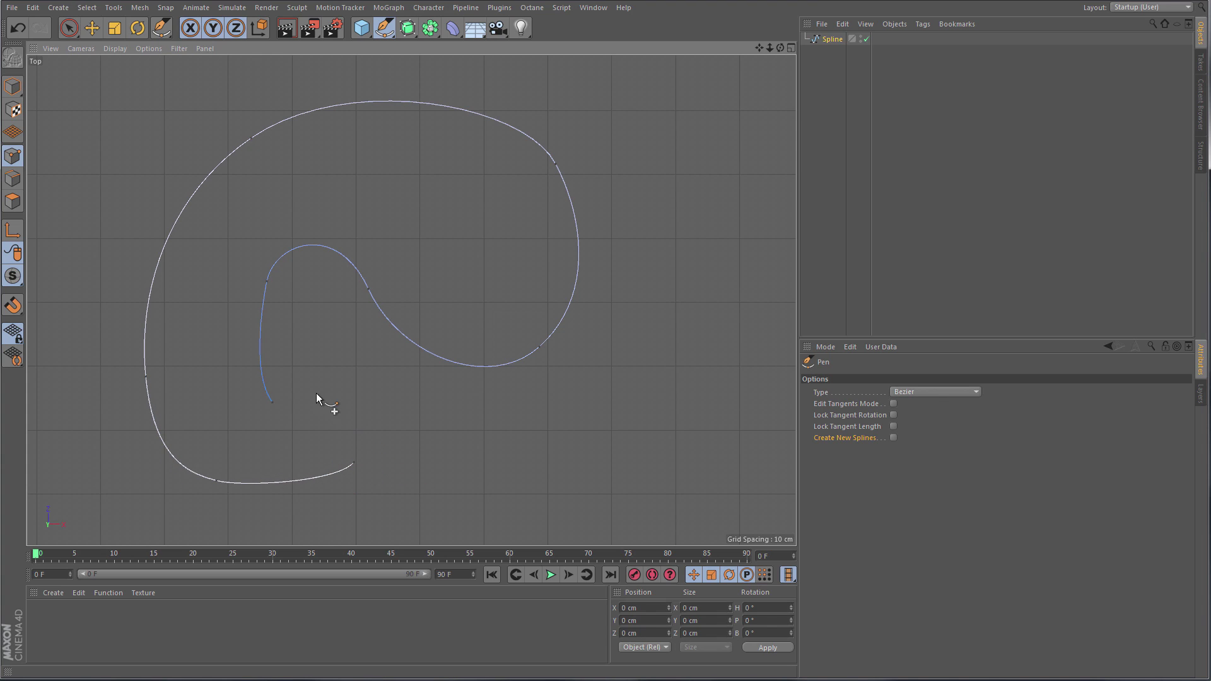
# Continue from the inner curve's end and connect it to the outer curve's end, closing the loop.
pyautogui.click(272, 404)
pyautogui.moveTo(352, 393); pyautogui.dragTo(366, 389)
pyautogui.moveTo(416, 421); pyautogui.dragTo(415, 447)
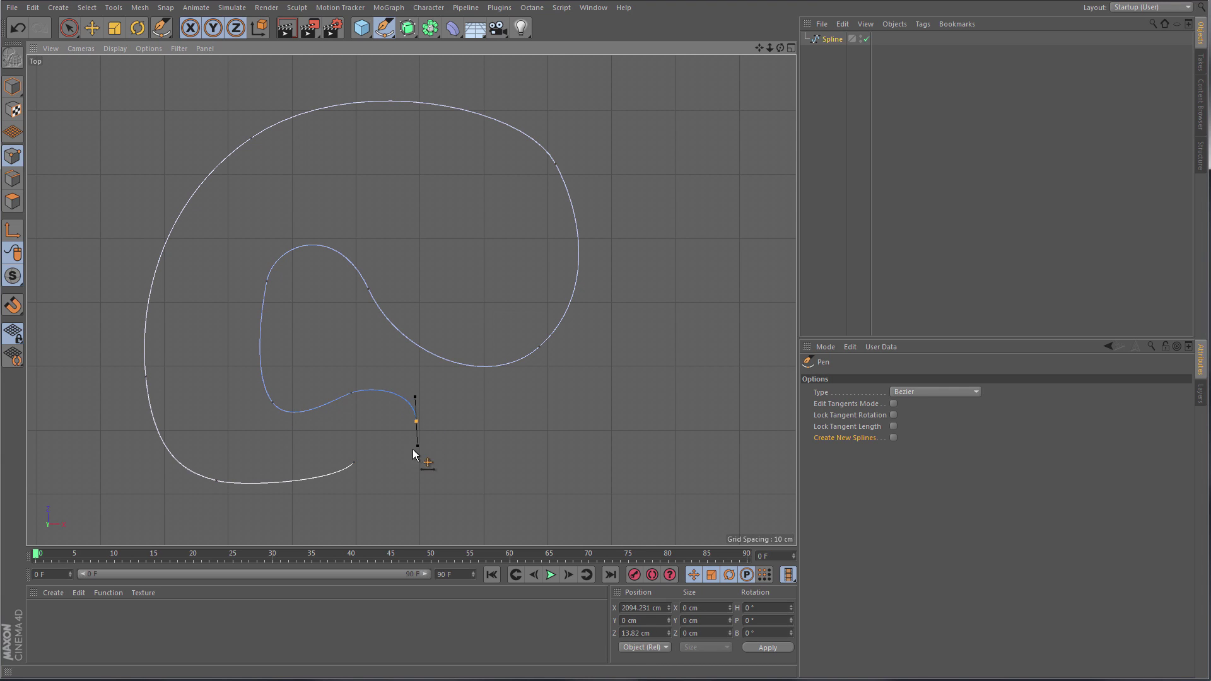
pyautogui.click(354, 462)
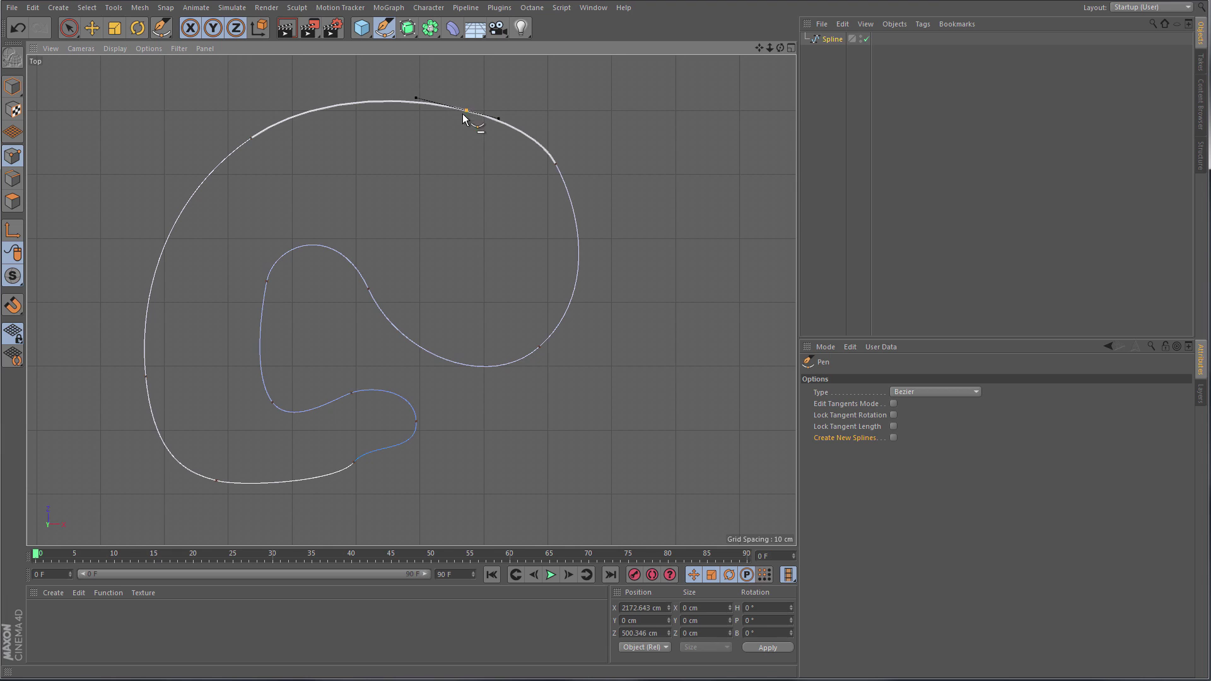
# Insert extra points on the top edge, the left edge and the inner curve's left side.
pyautogui.click(323, 108)
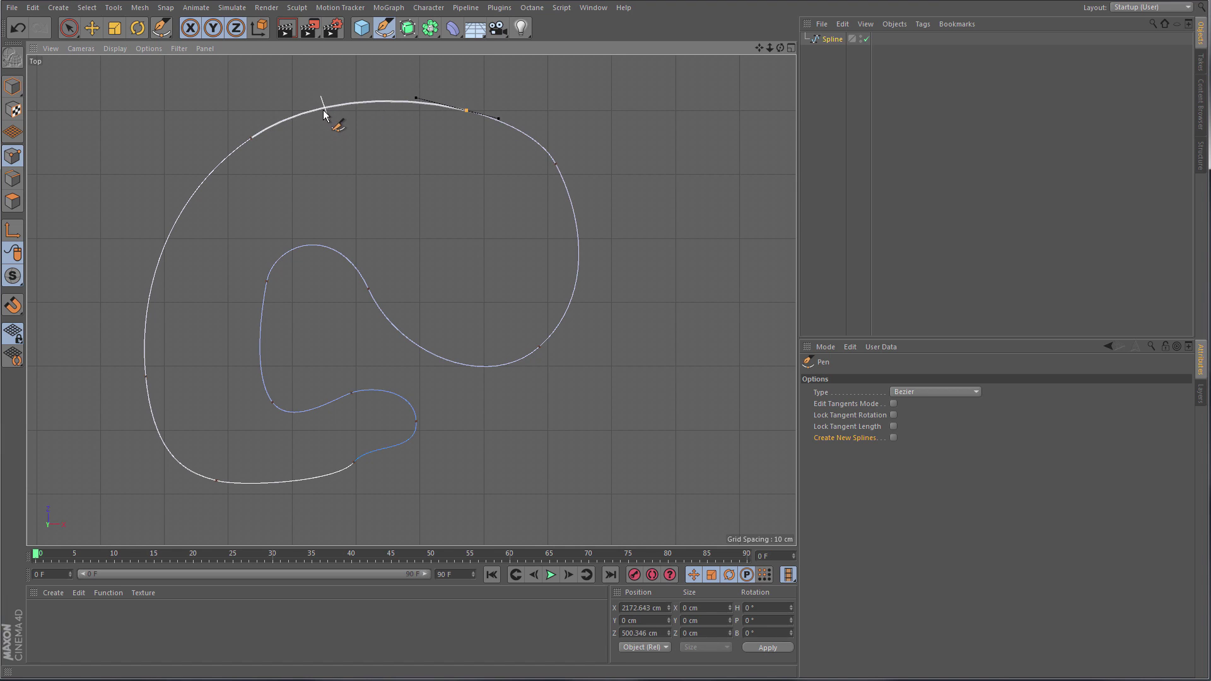
pyautogui.click(175, 223)
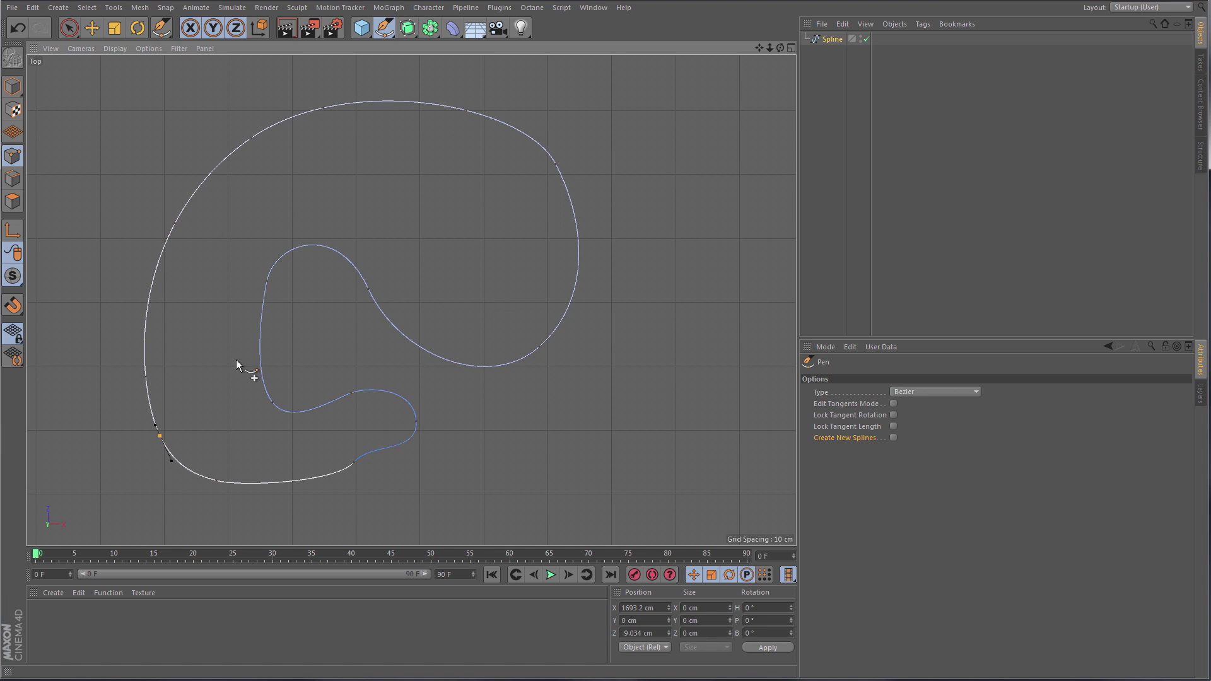
pyautogui.click(259, 337)
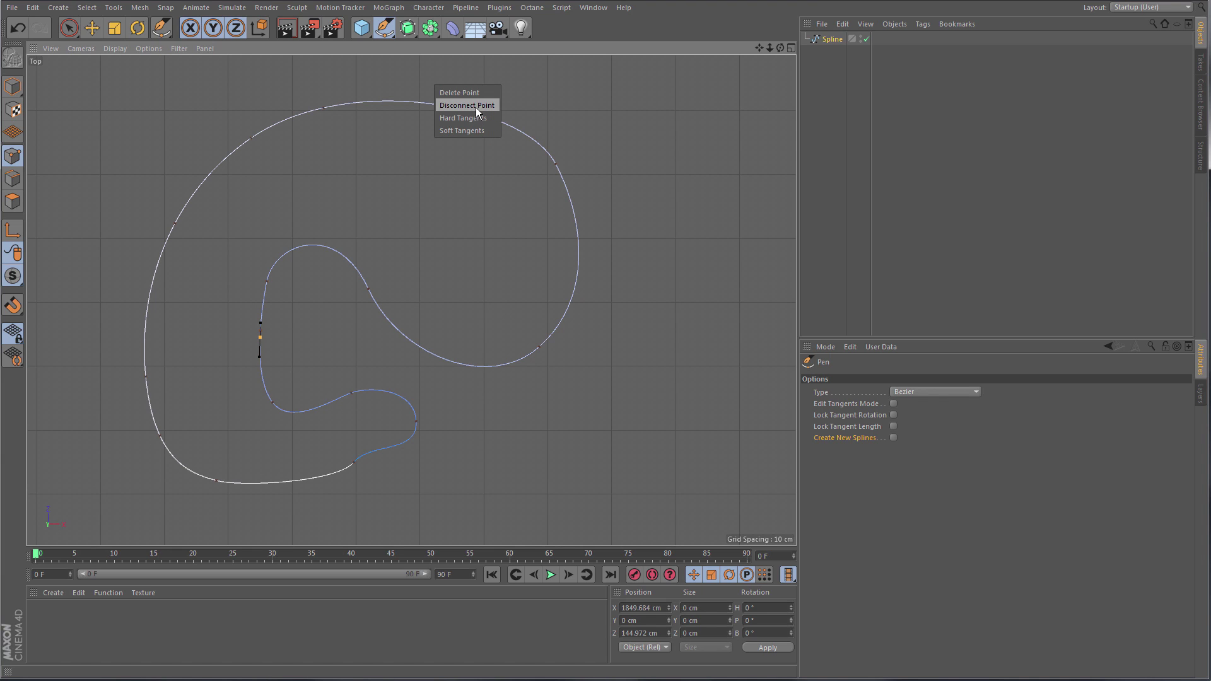
# Disconnect the top point, raise the freed end, and Kill Edge the segment joining inner and outer curves.
pyautogui.click(466, 105)
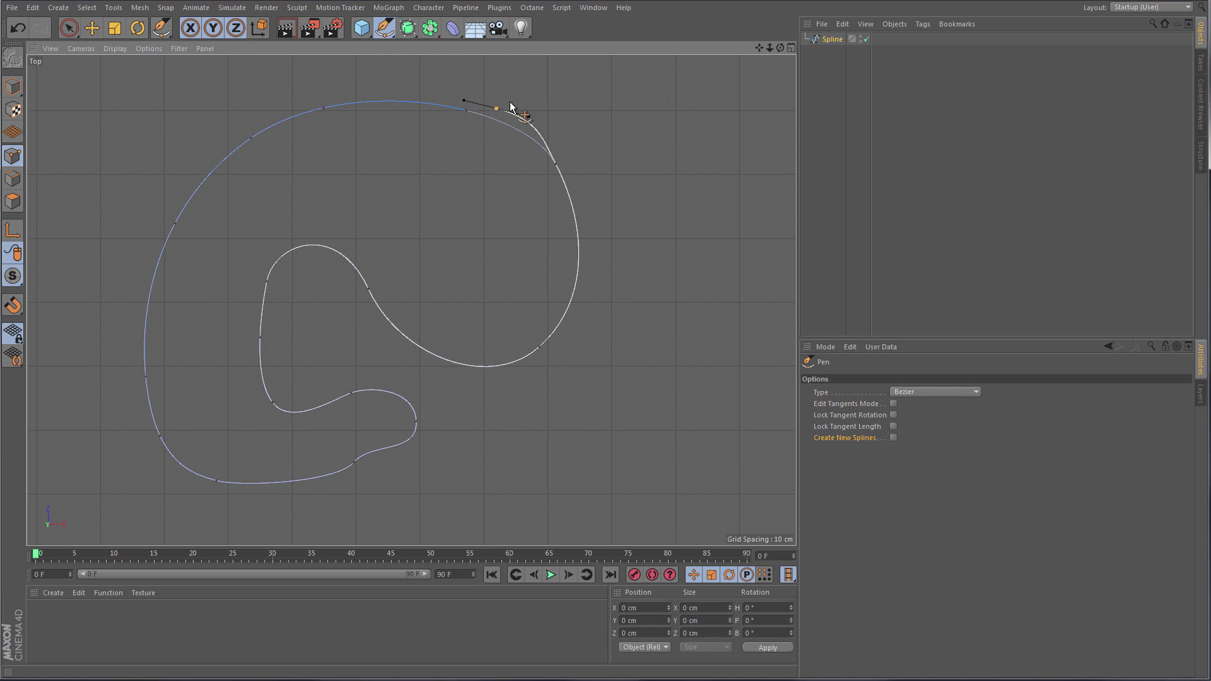
pyautogui.moveTo(510, 108); pyautogui.dragTo(512, 100)
pyautogui.rightClick(439, 356)
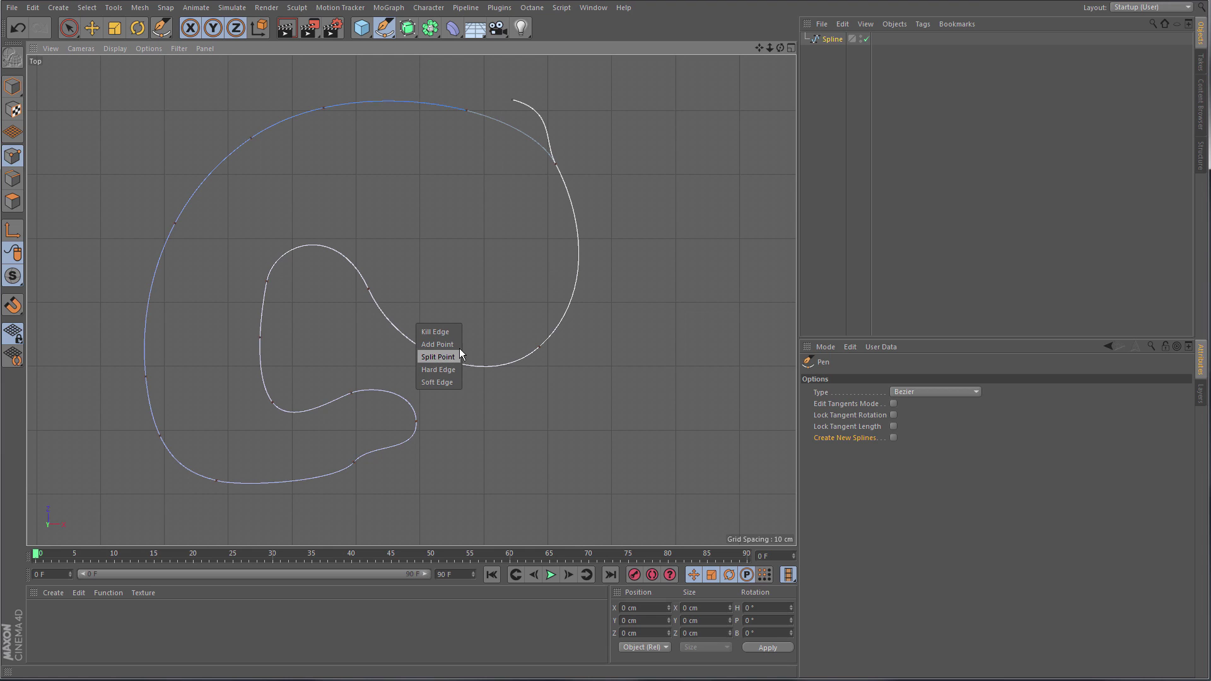
pyautogui.click(449, 331)
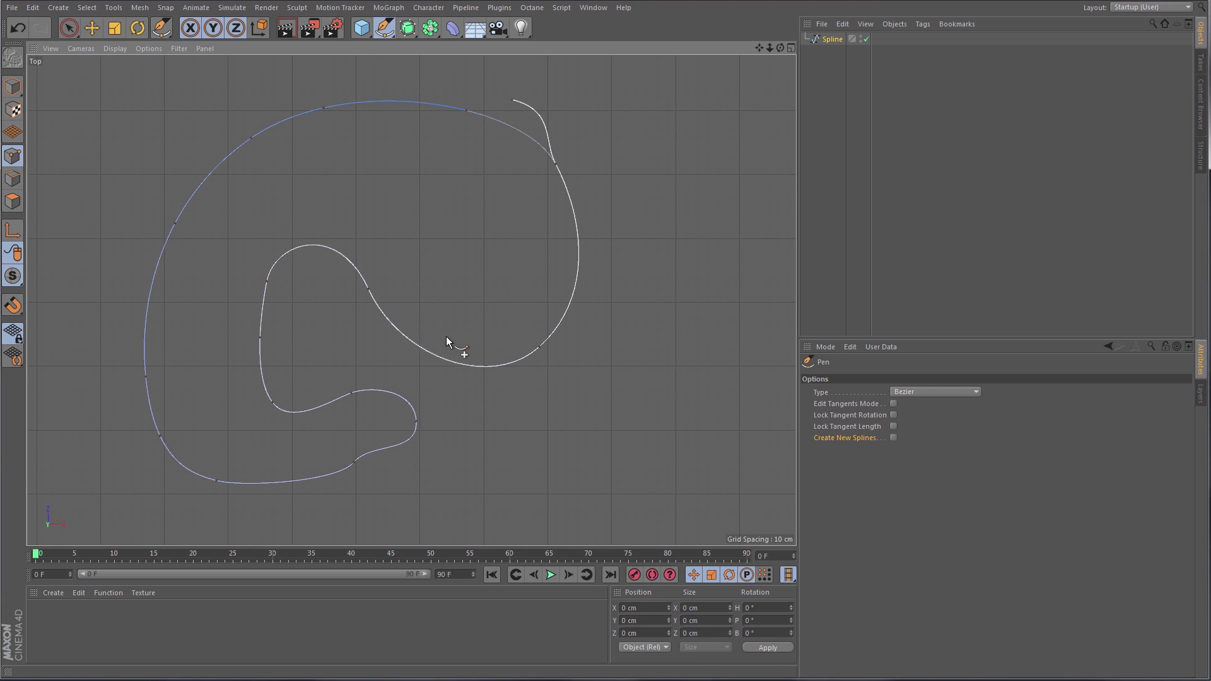
# Bow the right curve further outward and push the upper-right point to the right.
pyautogui.moveTo(487, 357); pyautogui.dragTo(510, 320)
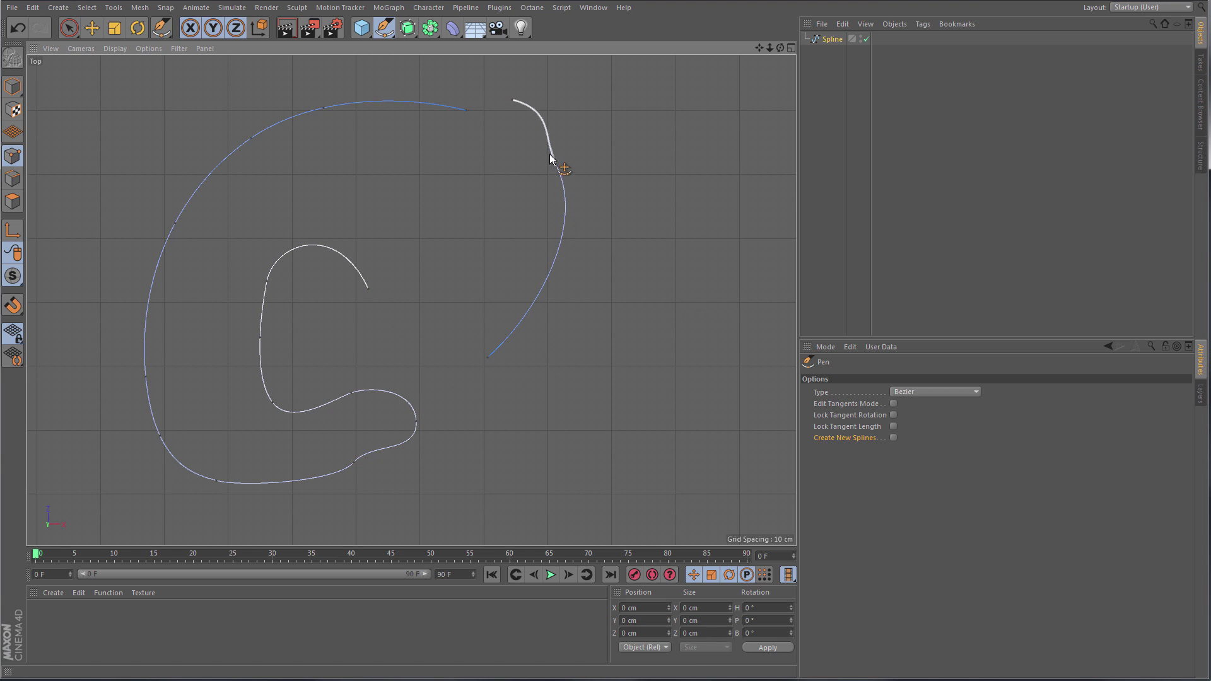
pyautogui.moveTo(555, 164); pyautogui.dragTo(581, 162)
pyautogui.click(820, 392)
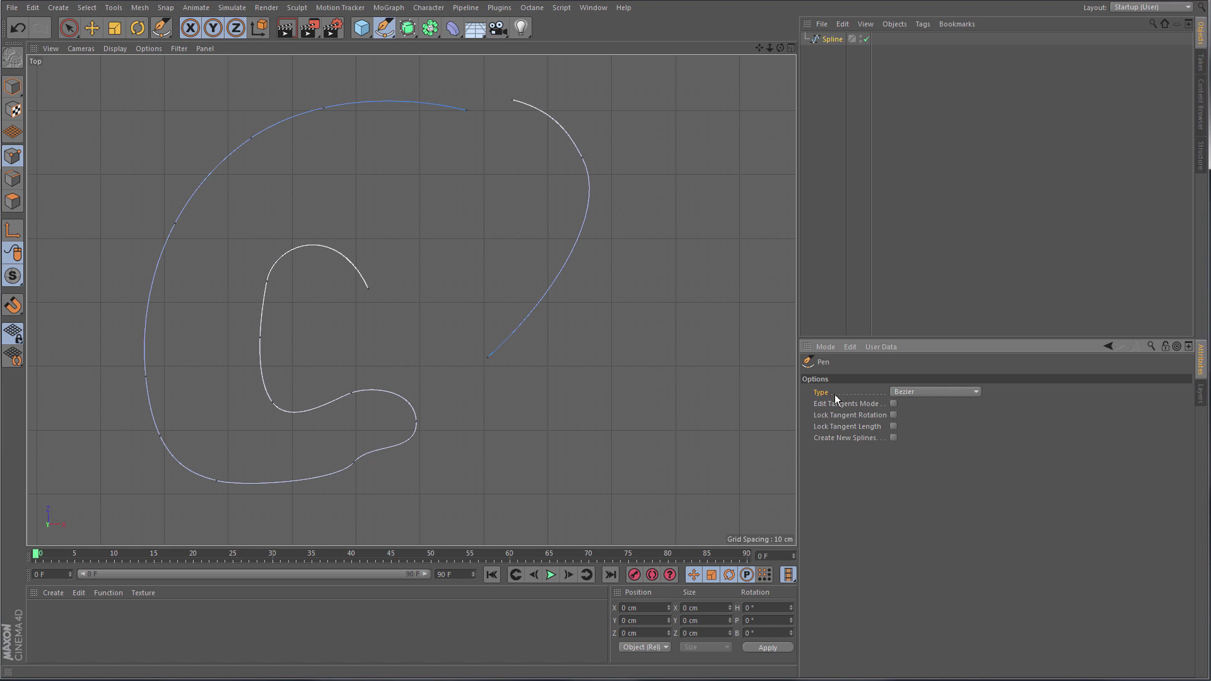
pyautogui.click(929, 394)
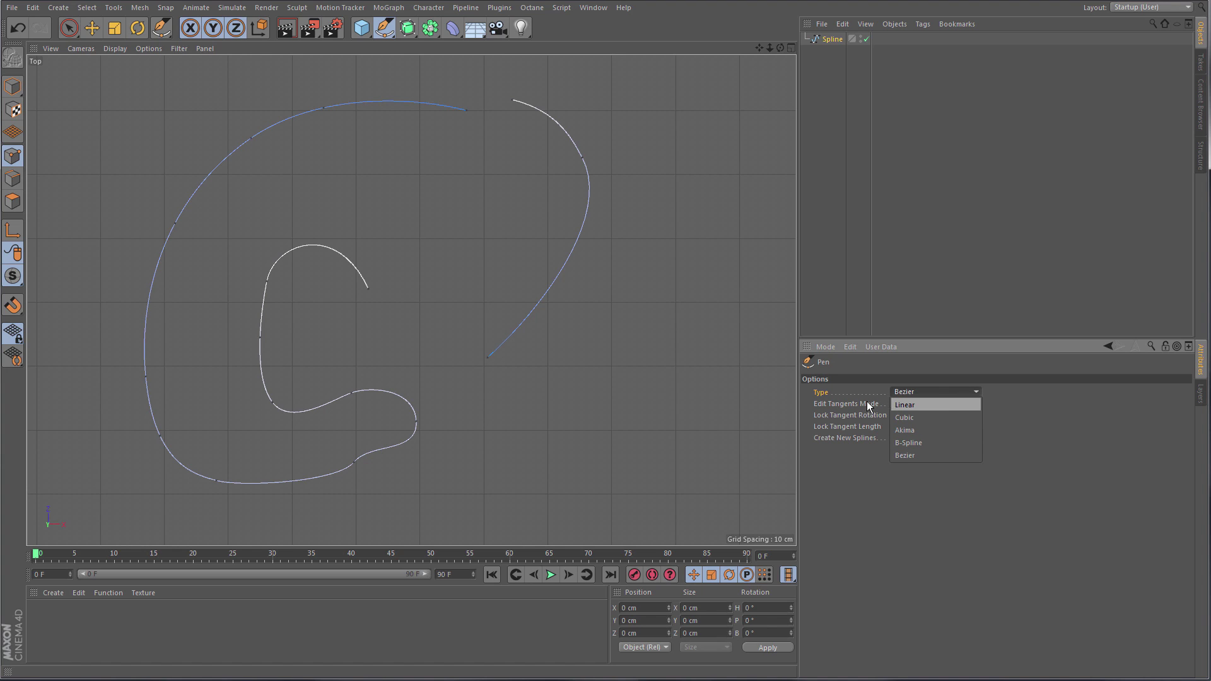
pyautogui.click(830, 397)
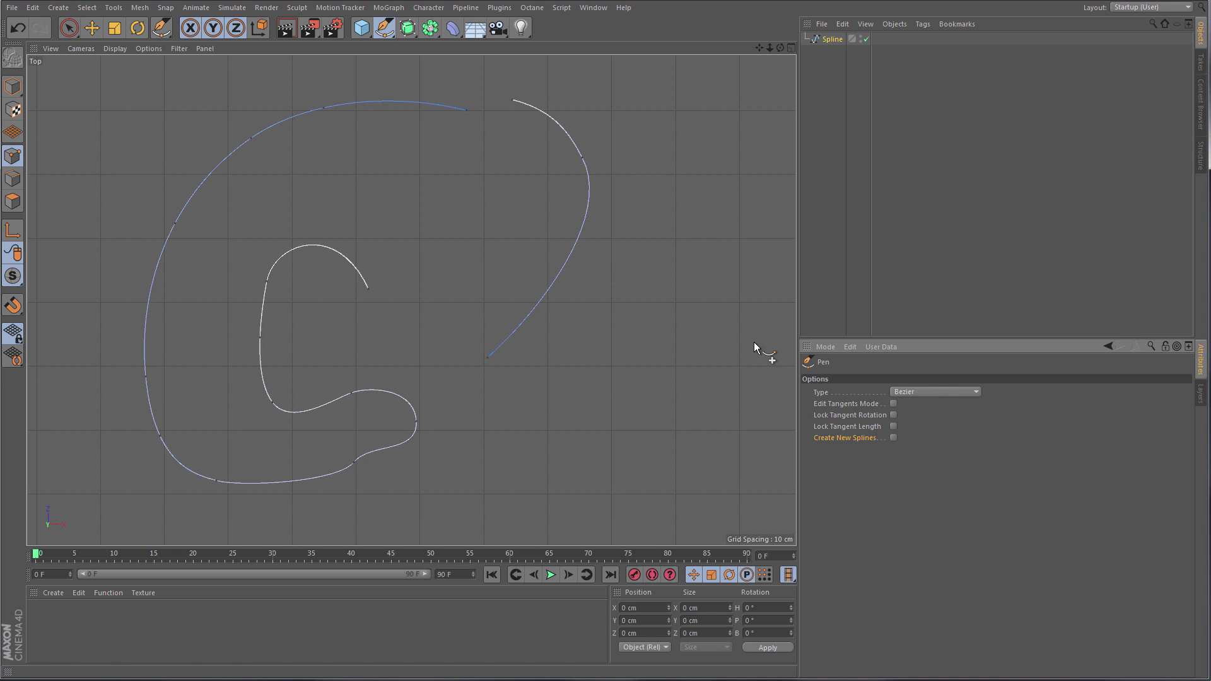
# Draw three more long Bezier curves rising toward the upper right on the existing Spline.
pyautogui.moveTo(539, 444); pyautogui.dragTo(567, 415)
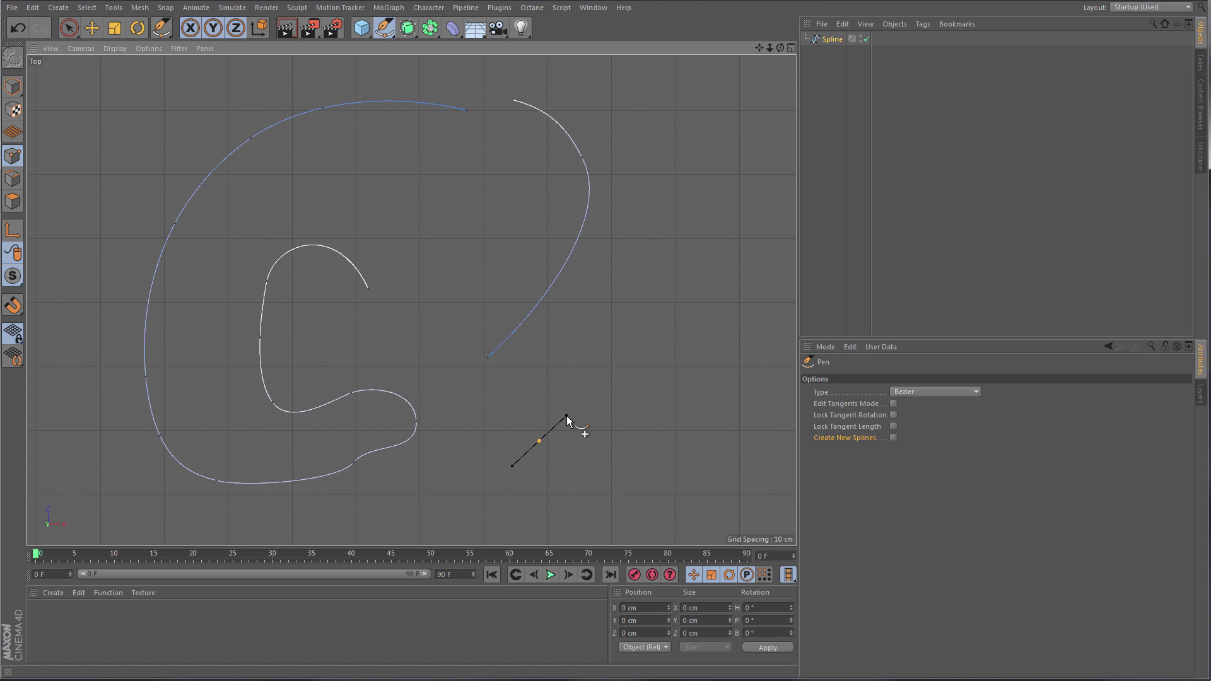
pyautogui.moveTo(650, 282); pyautogui.dragTo(665, 248)
pyautogui.moveTo(671, 114); pyautogui.dragTo(663, 96)
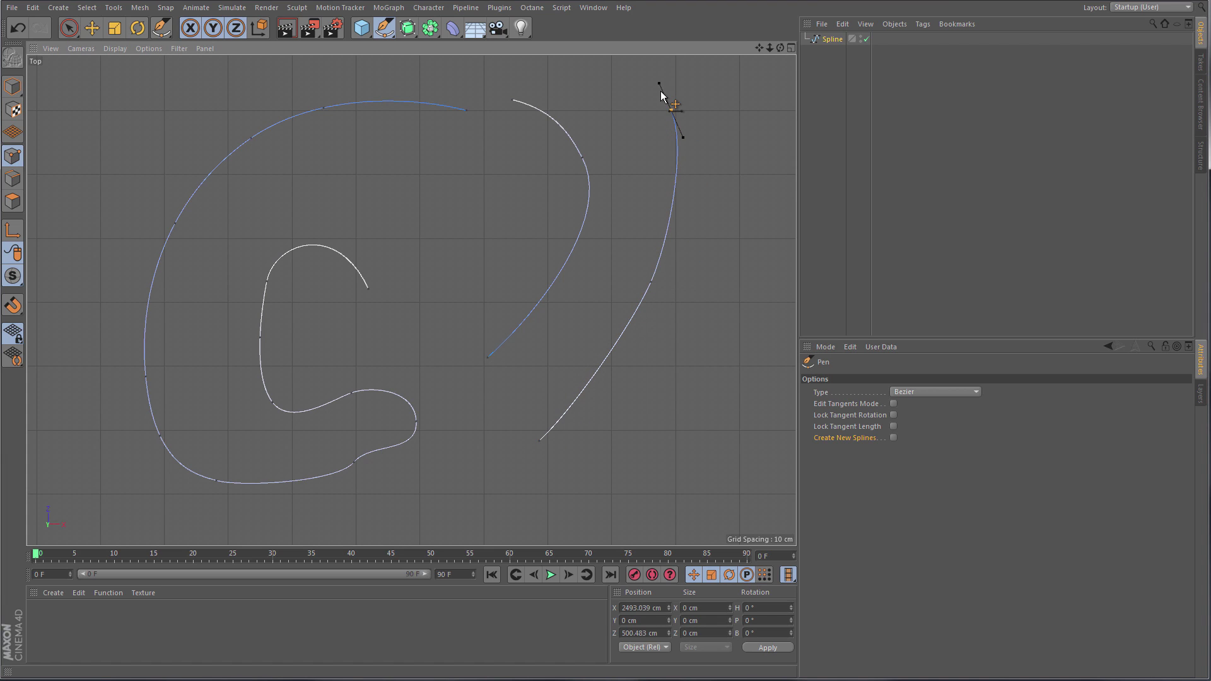
pyautogui.press('Escape')
pyautogui.moveTo(733, 306); pyautogui.dragTo(736, 265)
pyautogui.click(730, 92)
pyautogui.press('Escape')
pyautogui.moveTo(602, 467); pyautogui.dragTo(649, 400)
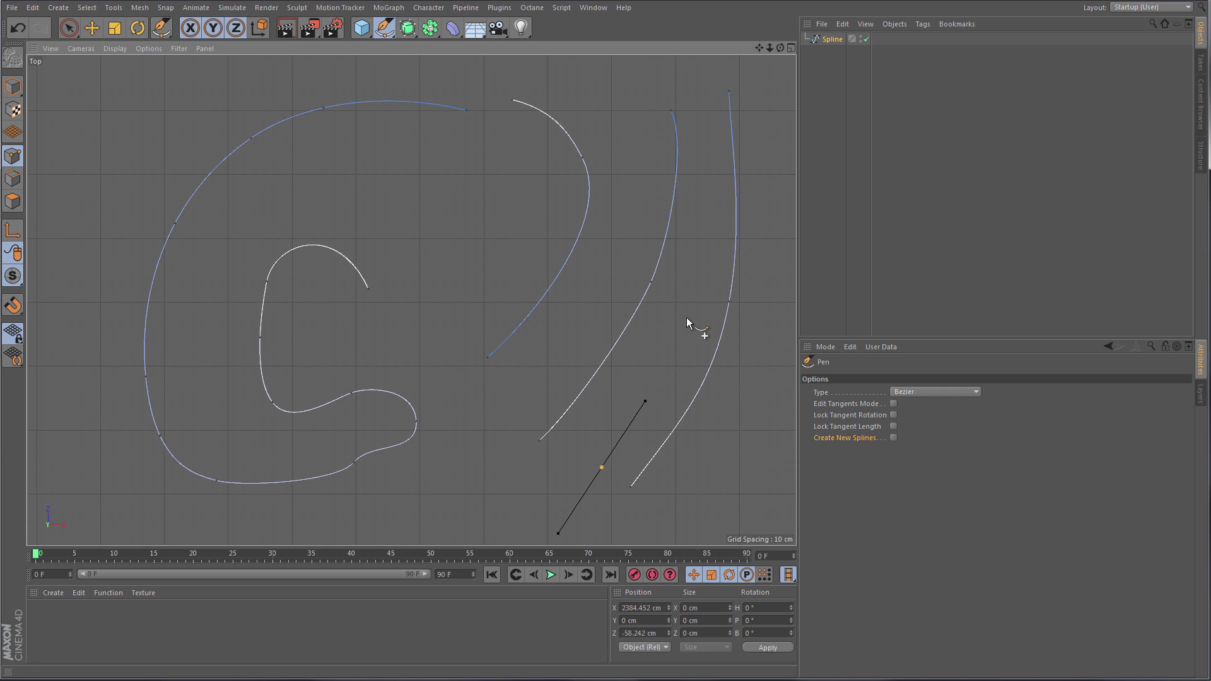
pyautogui.moveTo(687, 287); pyautogui.dragTo(697, 256)
pyautogui.click(711, 151)
pyautogui.press('Escape')
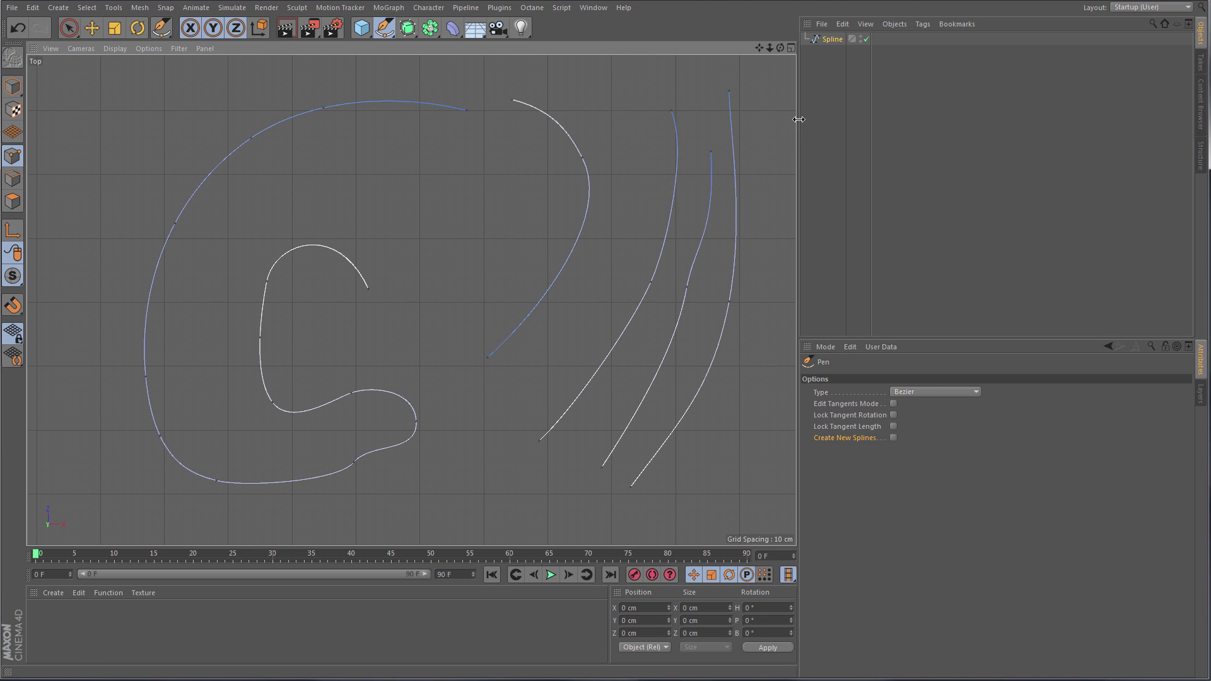
# Enable Create New Splines, pan left, and draw a separate Spline.1 curve at far right.
pyautogui.click(893, 438)
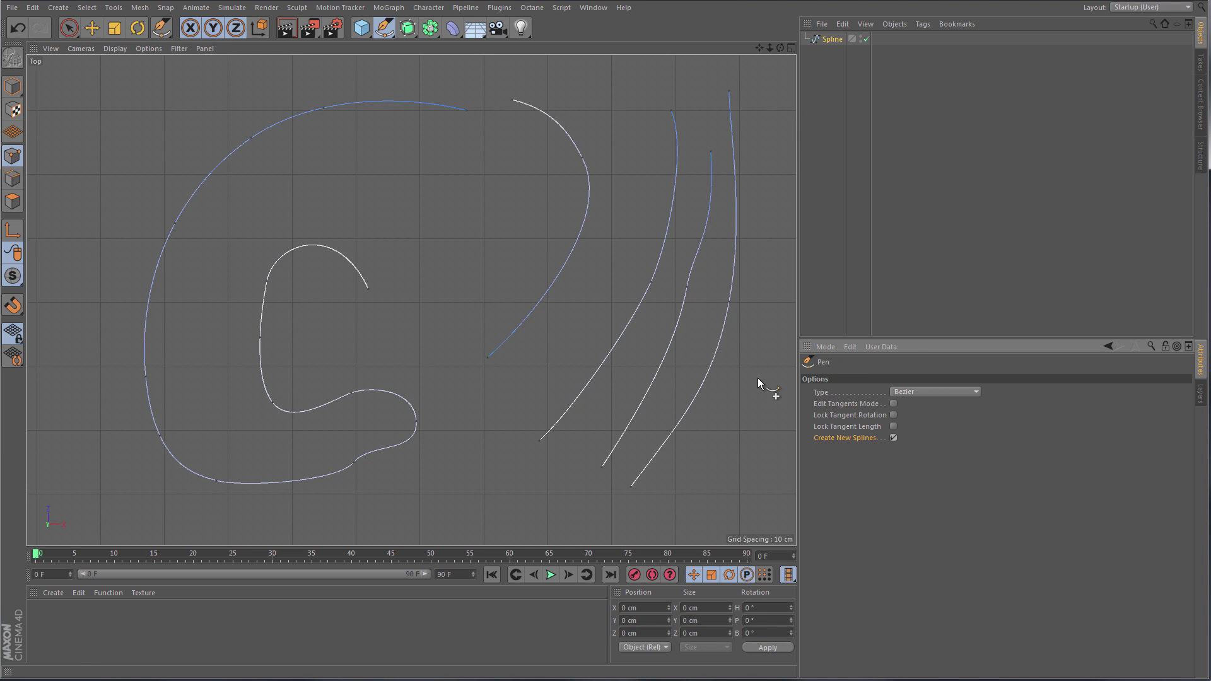
pyautogui.keyDown('alt'); pyautogui.moveTo(649, 281); pyautogui.dragTo(462, 303, button='middle'); pyautogui.keyUp('alt')
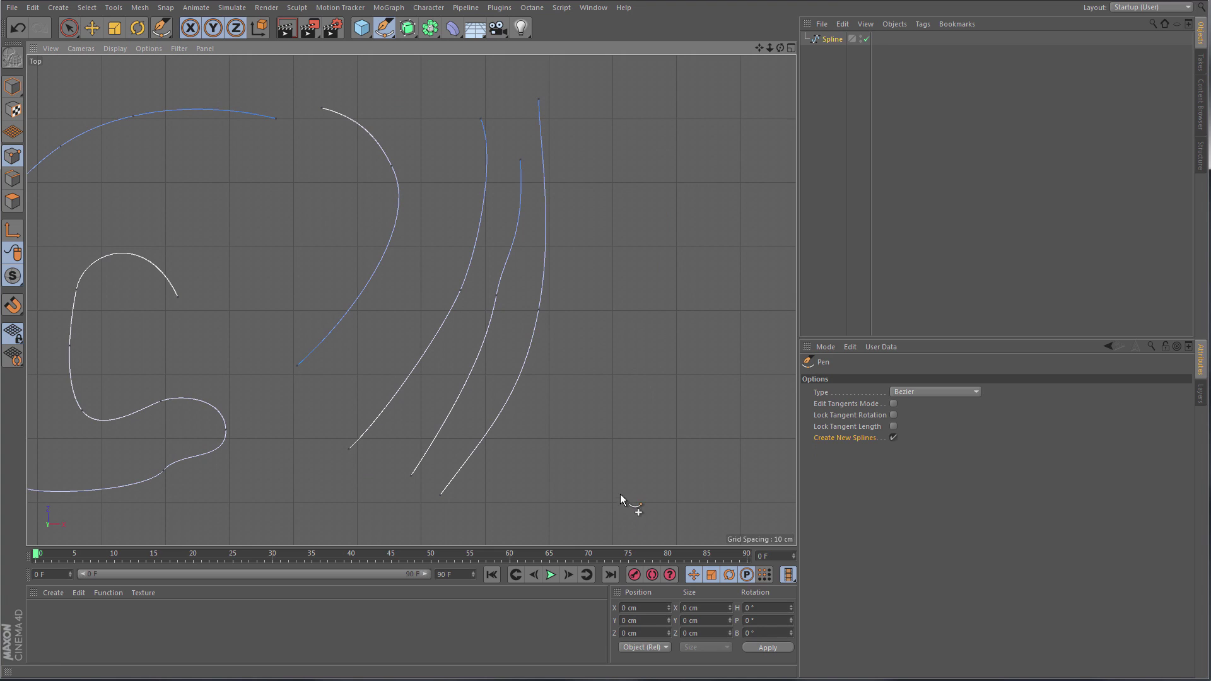
pyautogui.moveTo(622, 493); pyautogui.dragTo(654, 459)
pyautogui.click(696, 239)
pyautogui.moveTo(695, 127); pyautogui.dragTo(688, 87)
# Delete Spline and Spline.1 from the Object Manager, then bring up the spline tools list.
pyautogui.click(834, 38)
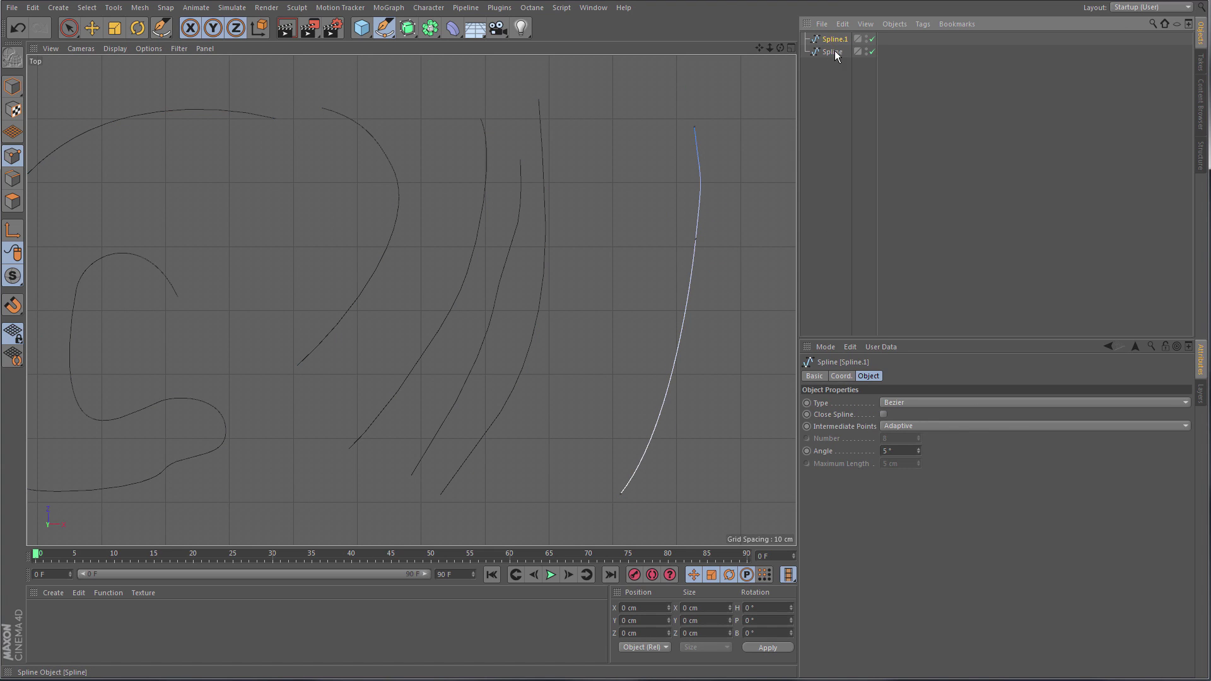
pyautogui.click(833, 51)
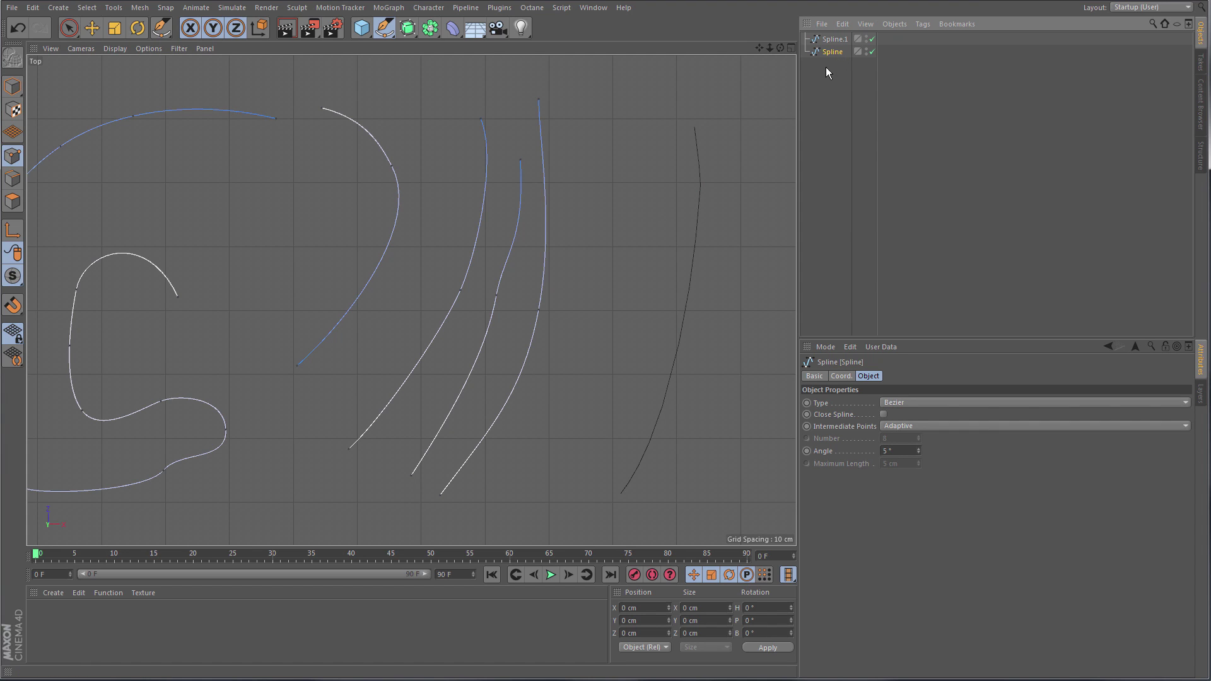
pyautogui.keyDown('ctrl'); pyautogui.click(834, 39); pyautogui.keyUp('ctrl')
pyautogui.press('Delete')
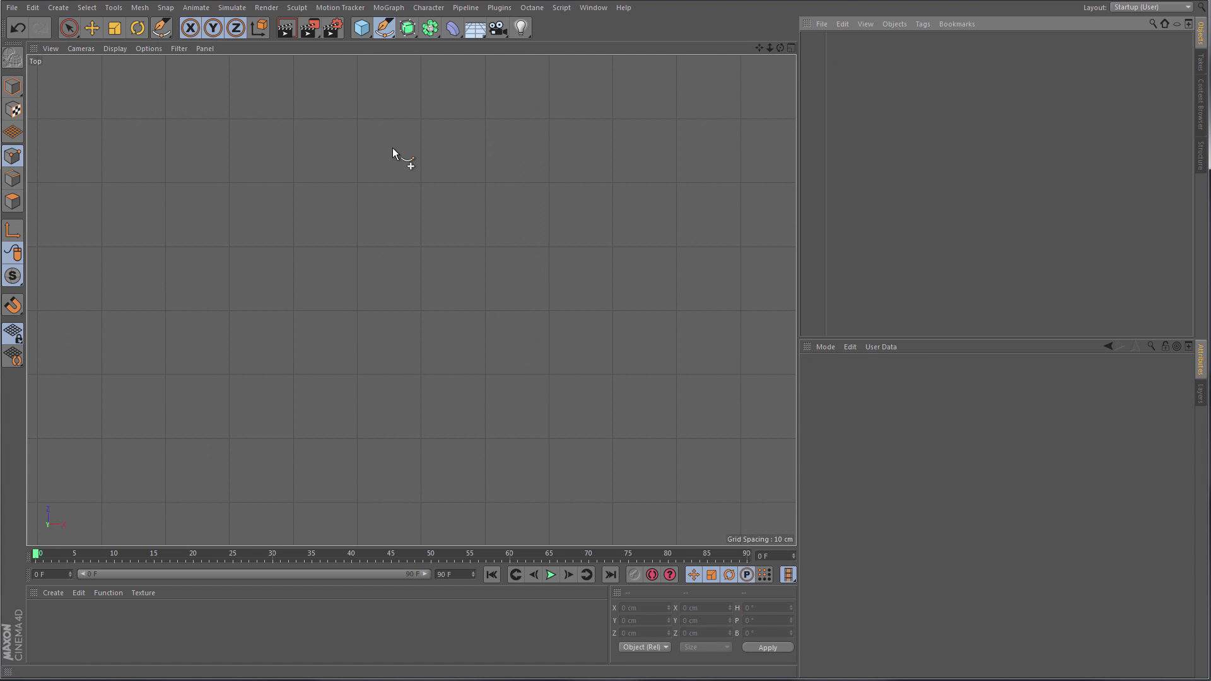
pyautogui.click(384, 27)
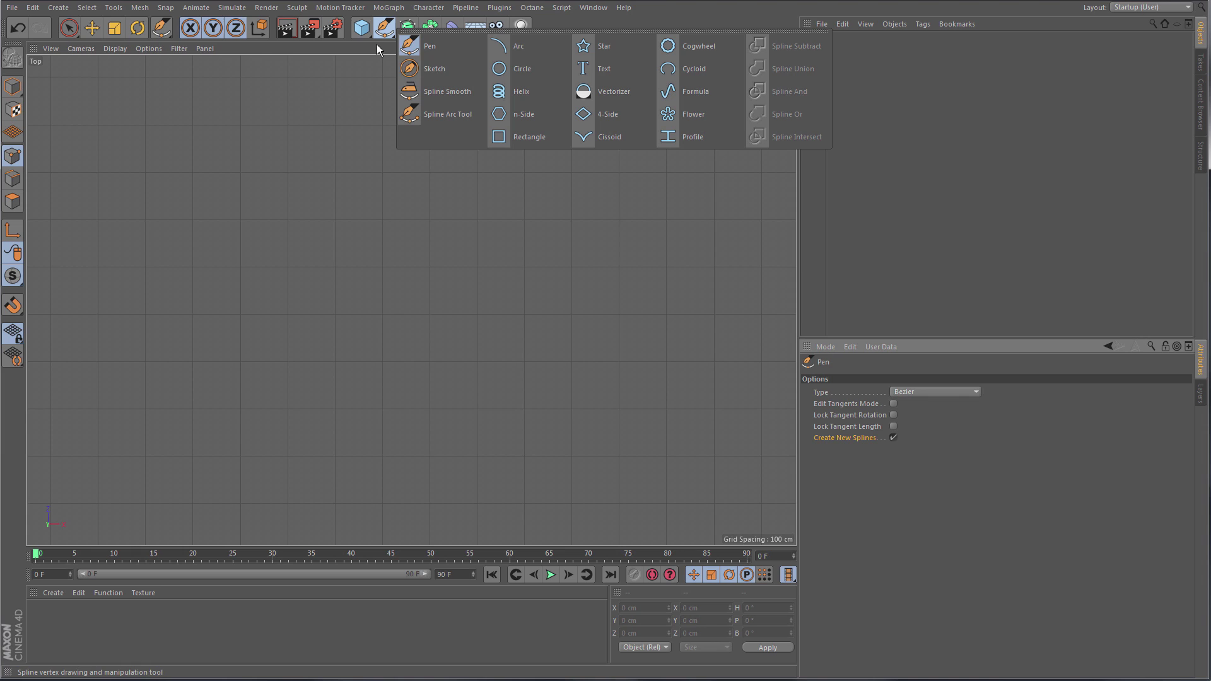
# Sketch a freehand zigzag down the left, then at 100% Stroke Smoothing sketch a smooth arch.
pyautogui.click(435, 69)
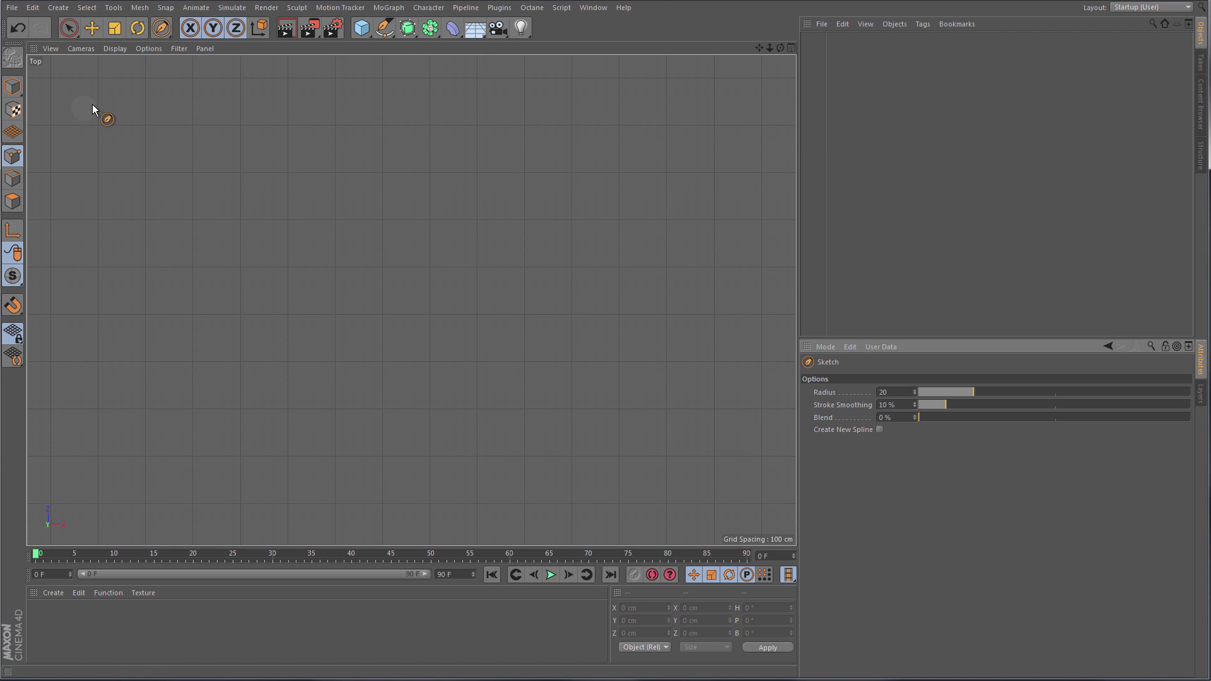
pyautogui.moveTo(93, 104)
pyautogui.mouseDown()
pyautogui.moveTo(158, 154)
pyautogui.moveTo(126, 281)
pyautogui.moveTo(132, 362)
pyautogui.moveTo(280, 443)
pyautogui.moveTo(285, 508)
pyautogui.mouseUp()
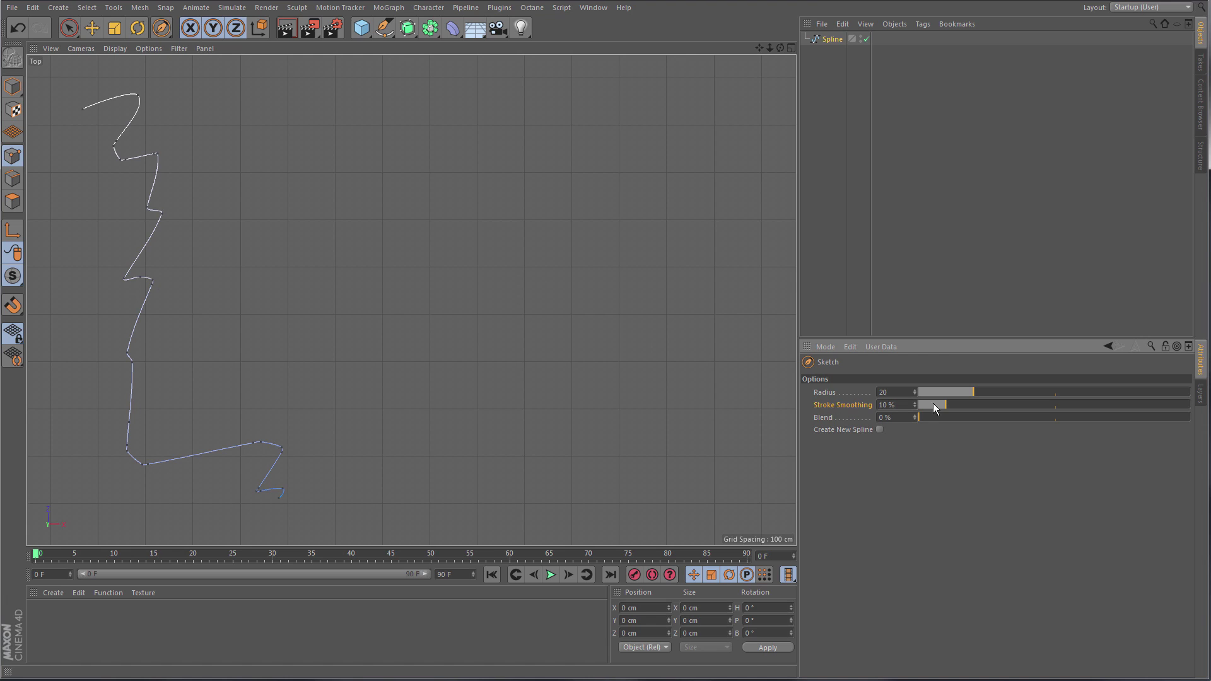
pyautogui.moveTo(959, 408); pyautogui.dragTo(1190, 404)
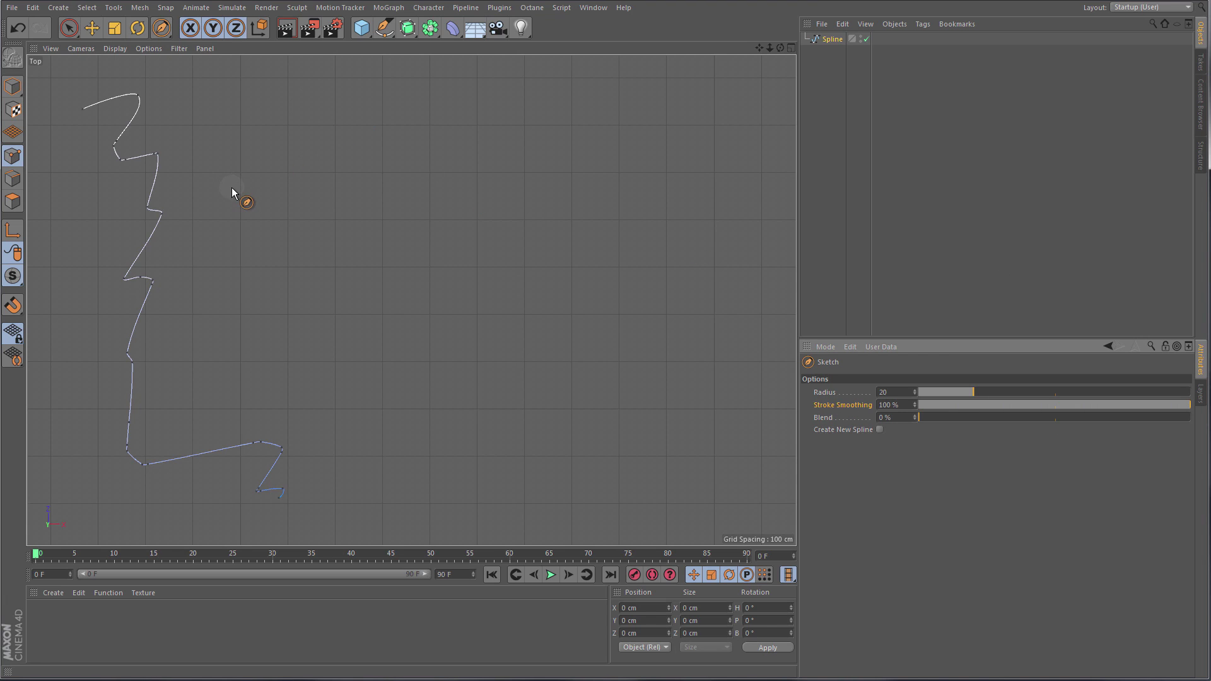
pyautogui.moveTo(232, 187)
pyautogui.mouseDown()
pyautogui.moveTo(325, 79)
pyautogui.moveTo(415, 127)
pyautogui.moveTo(360, 213)
pyautogui.moveTo(287, 284)
pyautogui.moveTo(268, 362)
pyautogui.moveTo(418, 396)
pyautogui.moveTo(431, 458)
pyautogui.moveTo(417, 488)
pyautogui.moveTo(400, 468)
pyautogui.mouseUp()
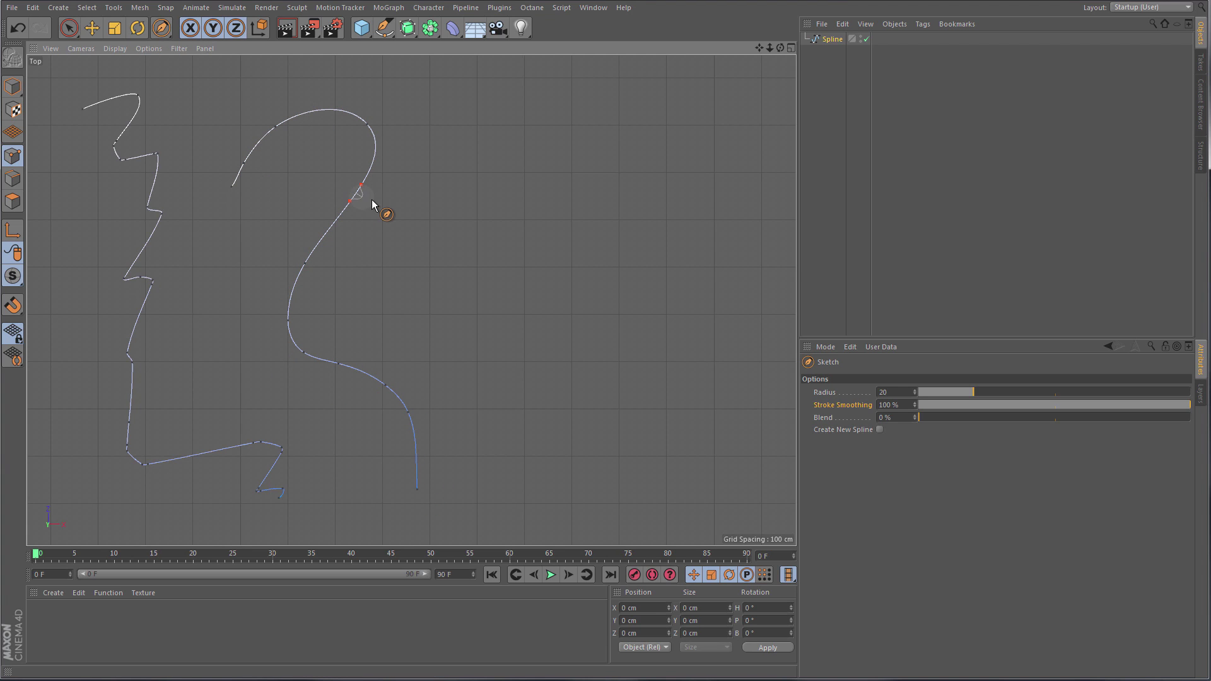
# Sketch a second smooth curve on the right and raise the Sketch radius to 78.
pyautogui.moveTo(412, 226)
pyautogui.mouseDown()
pyautogui.moveTo(481, 190)
pyautogui.moveTo(493, 286)
pyautogui.moveTo(461, 413)
pyautogui.moveTo(516, 475)
pyautogui.mouseUp()
pyautogui.moveTo(990, 392); pyautogui.dragTo(1040, 392)
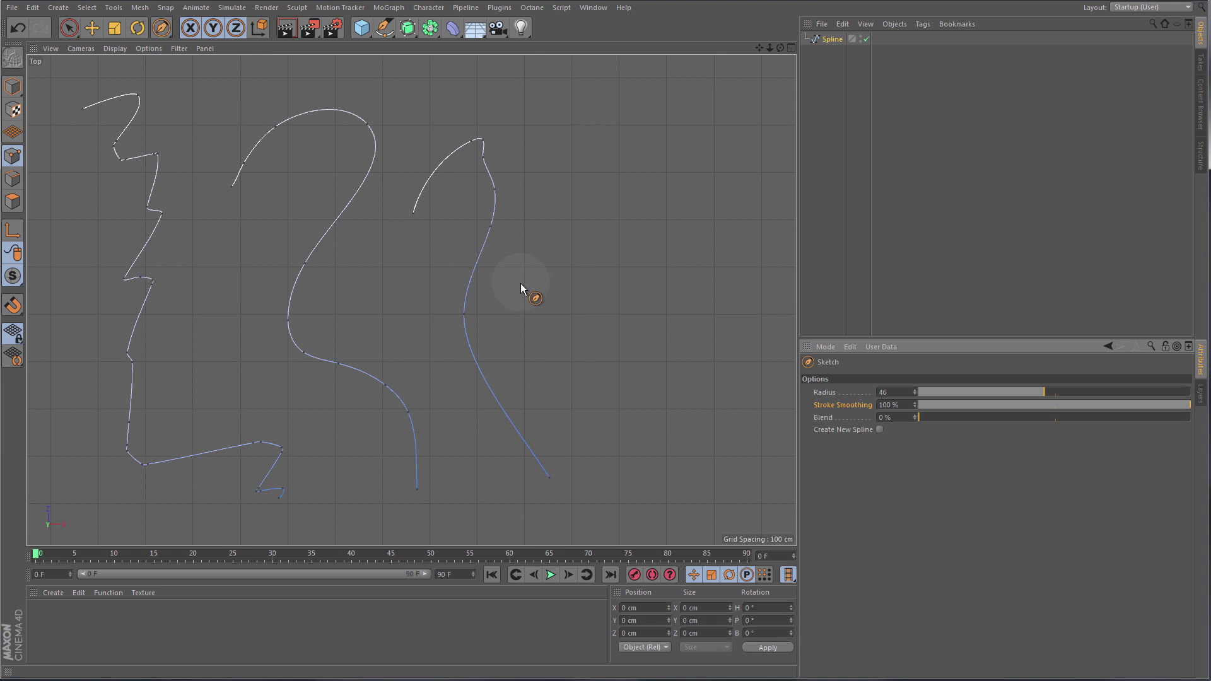
pyautogui.moveTo(520, 283)
pyautogui.mouseDown(button='middle')
pyautogui.moveTo(519, 269)
pyautogui.moveTo(587, 269)
pyautogui.moveTo(524, 273)
pyautogui.moveTo(543, 275)
pyautogui.moveTo(533, 283)
pyautogui.mouseUp(button='middle')
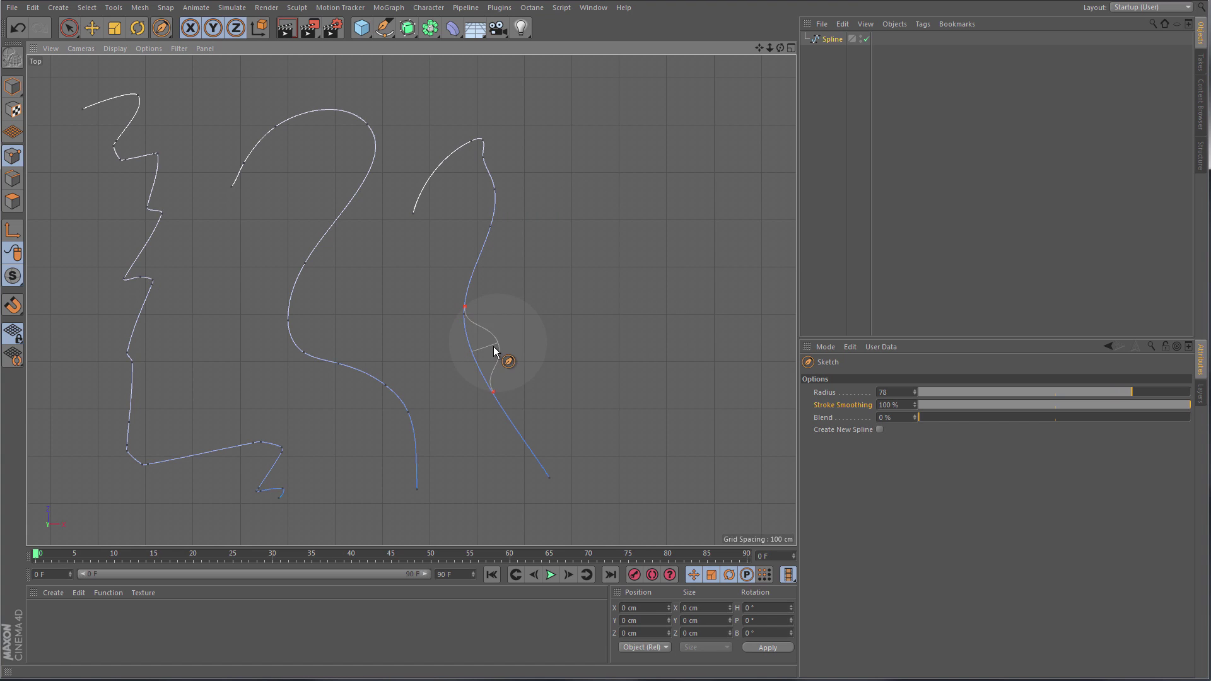
# Re-sketch sections of the rightmost curve into a broad arch sweeping over the top and down the right.
pyautogui.moveTo(484, 252); pyautogui.dragTo(482, 321)
pyautogui.moveTo(502, 244)
pyautogui.mouseDown()
pyautogui.moveTo(494, 291)
pyautogui.moveTo(572, 339)
pyautogui.mouseUp()
pyautogui.moveTo(470, 129)
pyautogui.mouseDown()
pyautogui.moveTo(574, 111)
pyautogui.moveTo(669, 136)
pyautogui.moveTo(671, 169)
pyautogui.mouseUp()
pyautogui.moveTo(514, 116)
pyautogui.mouseDown()
pyautogui.moveTo(607, 142)
pyautogui.moveTo(634, 239)
pyautogui.moveTo(602, 205)
pyautogui.moveTo(604, 193)
pyautogui.moveTo(649, 373)
pyautogui.moveTo(625, 300)
pyautogui.moveTo(659, 290)
pyautogui.moveTo(611, 303)
pyautogui.moveTo(641, 378)
pyautogui.mouseUp()
pyautogui.moveTo(641, 378)
pyautogui.keyDown('alt'); pyautogui.mouseDown(button='middle')
pyautogui.moveTo(446, 371)
pyautogui.moveTo(424, 351)
pyautogui.mouseUp(button='middle'); pyautogui.keyUp('alt')
pyautogui.moveTo(411, 175)
pyautogui.mouseDown()
pyautogui.moveTo(534, 201)
pyautogui.moveTo(595, 163)
pyautogui.moveTo(698, 145)
pyautogui.moveTo(704, 282)
pyautogui.moveTo(450, 217)
pyautogui.moveTo(403, 154)
pyautogui.moveTo(462, 227)
pyautogui.moveTo(551, 277)
pyautogui.moveTo(385, 137)
pyautogui.moveTo(519, 121)
pyautogui.moveTo(617, 165)
pyautogui.moveTo(406, 154)
pyautogui.moveTo(492, 137)
pyautogui.moveTo(595, 295)
pyautogui.mouseUp()
pyautogui.moveTo(529, 192)
pyautogui.mouseDown()
pyautogui.moveTo(553, 249)
pyautogui.moveTo(470, 498)
pyautogui.mouseUp()
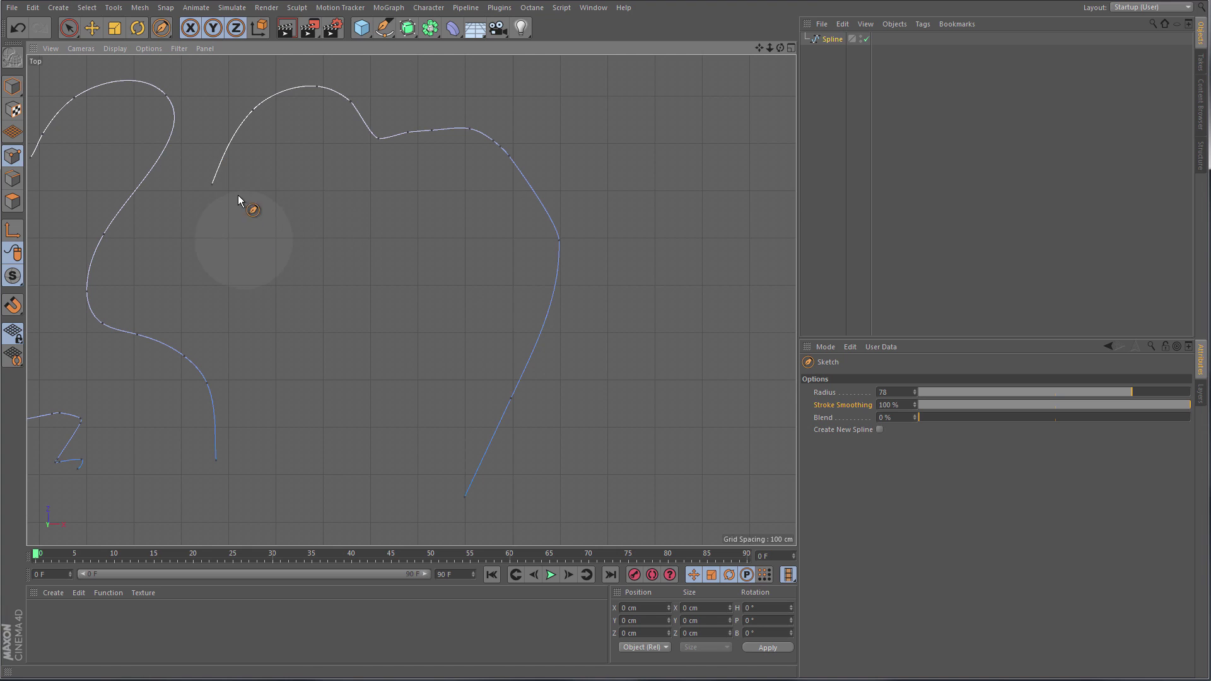
pyautogui.moveTo(495, 143); pyautogui.dragTo(539, 166)
# Even the upper arch with Spline Smooth (radius 50, 50% Smooth), then re-sketch its right and top sections.
pyautogui.press('space')
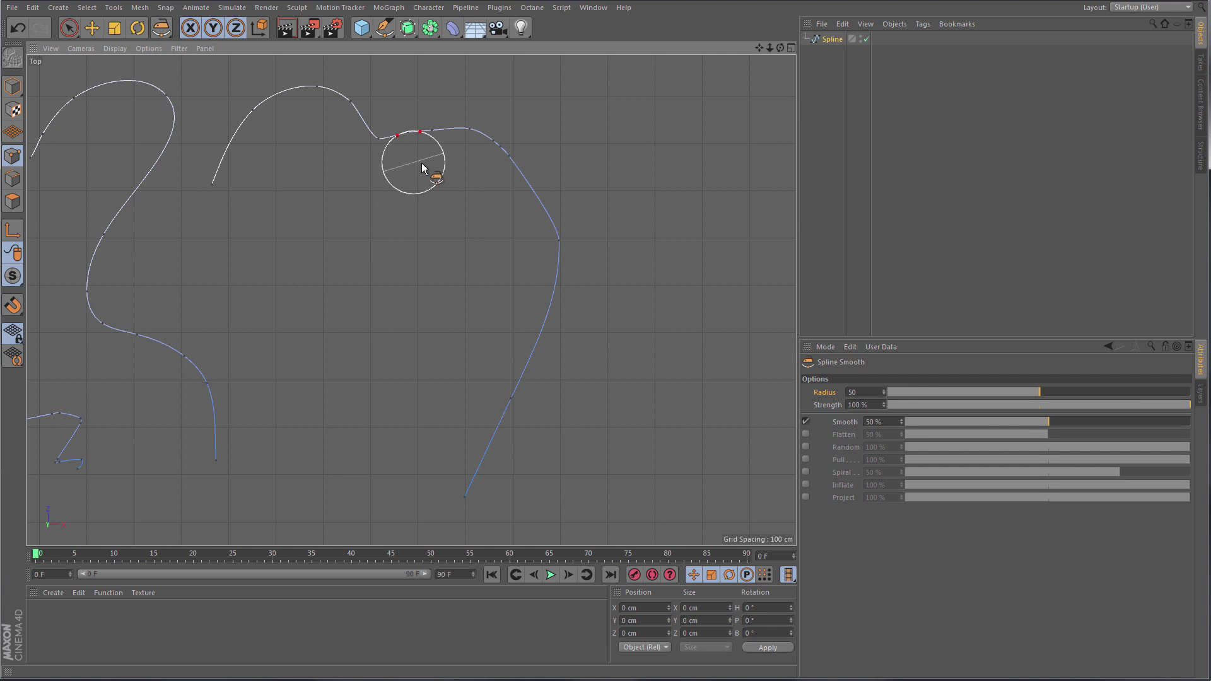
pyautogui.moveTo(422, 163)
pyautogui.mouseDown()
pyautogui.moveTo(376, 118)
pyautogui.moveTo(314, 89)
pyautogui.moveTo(266, 119)
pyautogui.moveTo(243, 156)
pyautogui.moveTo(275, 110)
pyautogui.moveTo(332, 99)
pyautogui.moveTo(361, 121)
pyautogui.moveTo(462, 136)
pyautogui.moveTo(509, 183)
pyautogui.moveTo(548, 271)
pyautogui.moveTo(543, 322)
pyautogui.moveTo(488, 435)
pyautogui.moveTo(554, 270)
pyautogui.moveTo(533, 193)
pyautogui.moveTo(448, 135)
pyautogui.moveTo(318, 110)
pyautogui.moveTo(262, 144)
pyautogui.mouseUp()
pyautogui.press('s')
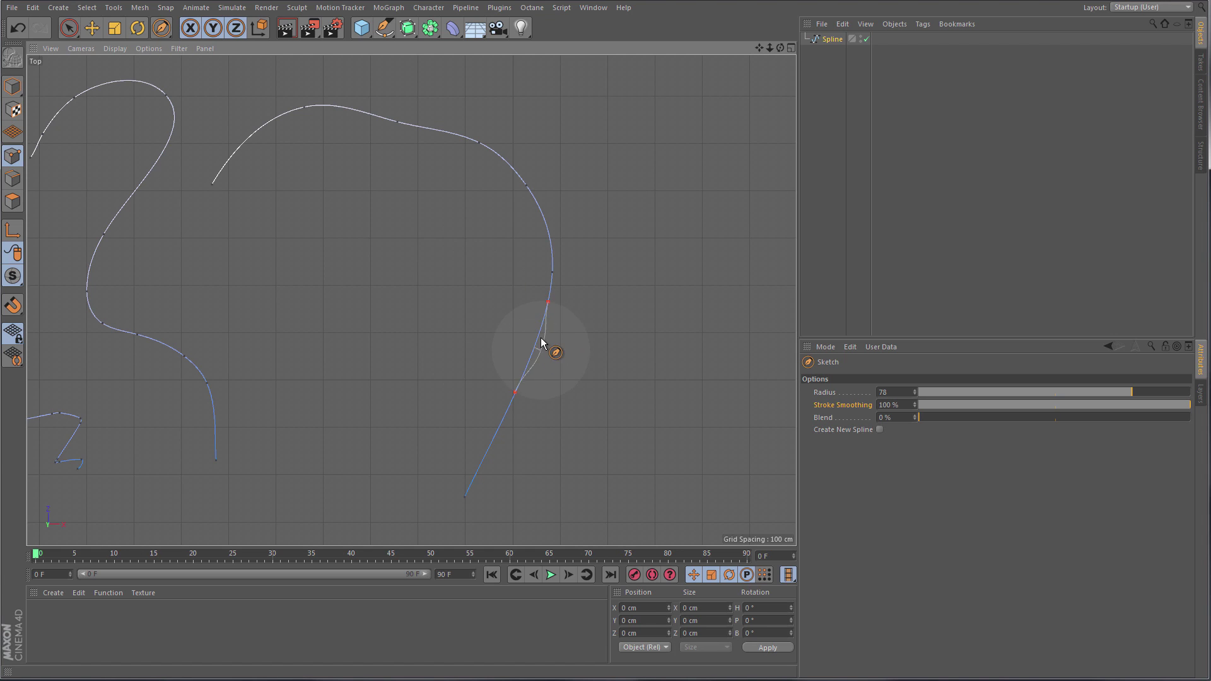
pyautogui.moveTo(542, 334)
pyautogui.mouseDown()
pyautogui.moveTo(539, 203)
pyautogui.moveTo(610, 280)
pyautogui.moveTo(630, 397)
pyautogui.mouseUp()
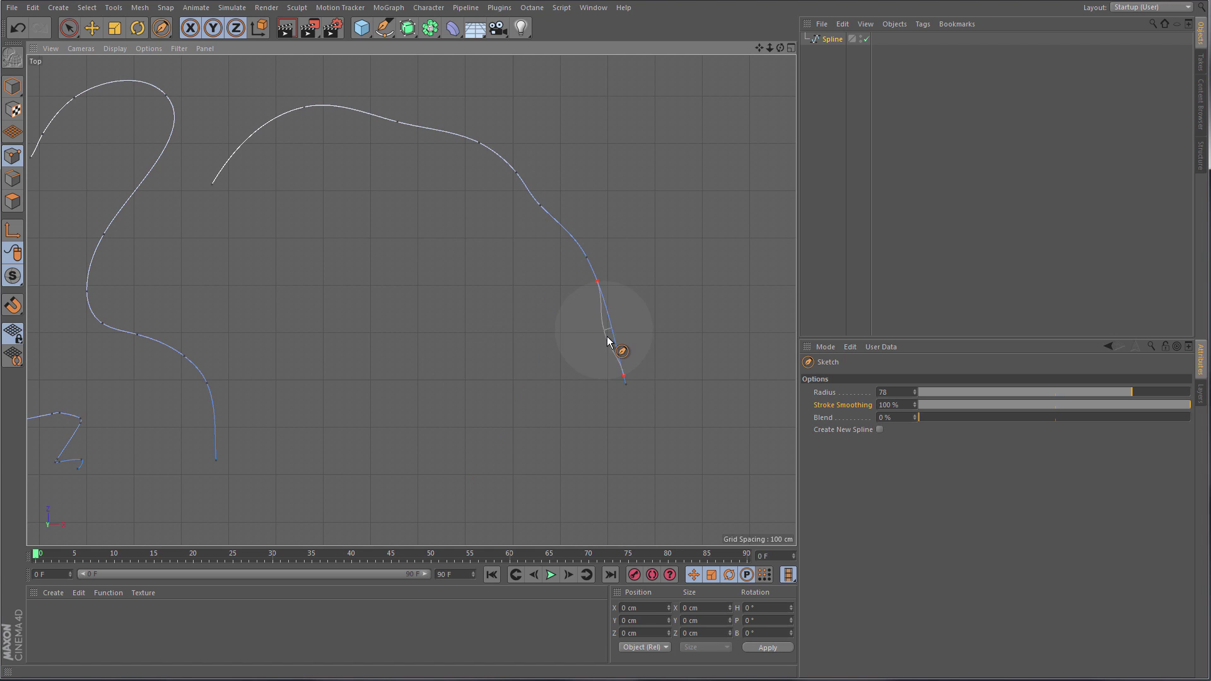
pyautogui.moveTo(617, 346)
pyautogui.mouseDown()
pyautogui.moveTo(576, 416)
pyautogui.moveTo(608, 317)
pyautogui.moveTo(562, 178)
pyautogui.moveTo(600, 425)
pyautogui.moveTo(599, 386)
pyautogui.moveTo(704, 271)
pyautogui.mouseUp()
pyautogui.moveTo(394, 121); pyautogui.dragTo(475, 145)
# Smooth the top arc of the sketched spline with the Spline Smooth brush.
pyautogui.click(385, 29)
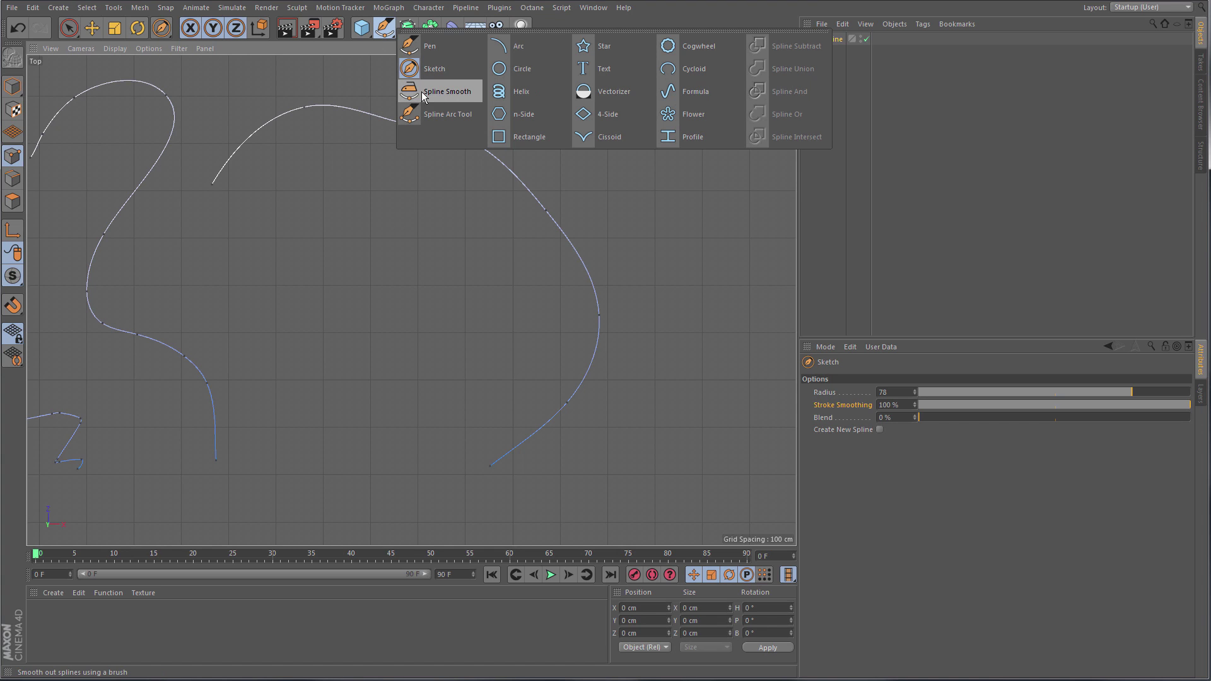
pyautogui.click(448, 93)
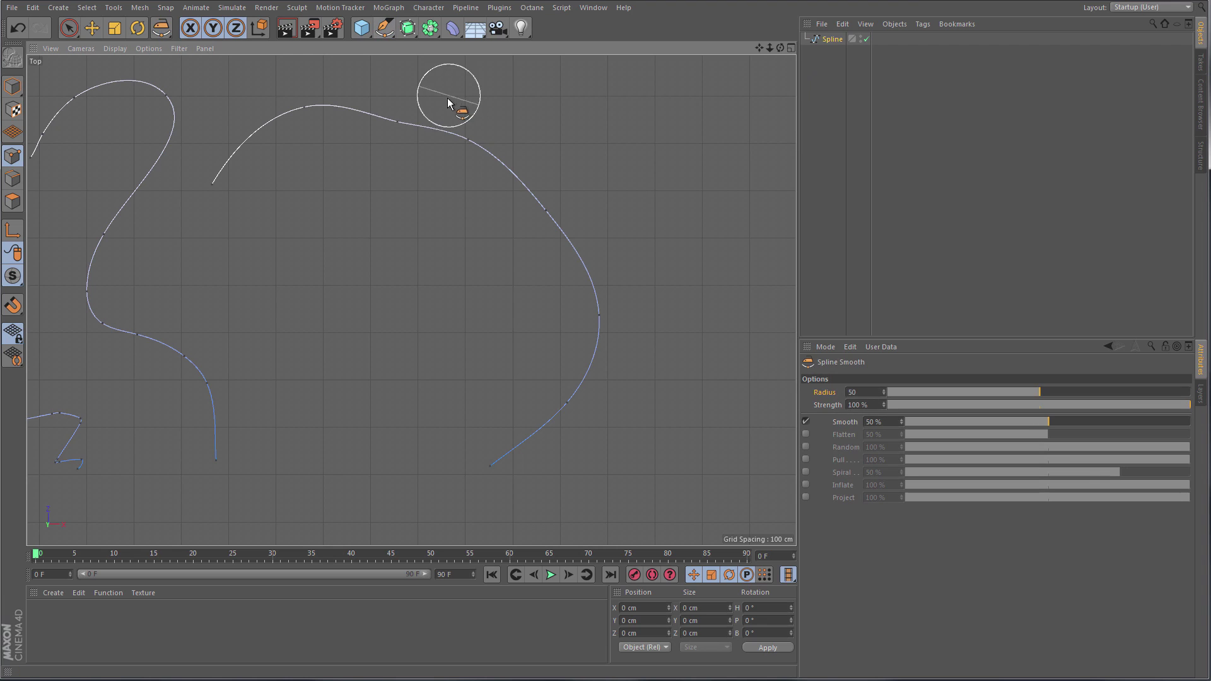
pyautogui.moveTo(387, 117)
pyautogui.mouseDown()
pyautogui.moveTo(324, 114)
pyautogui.moveTo(576, 271)
pyautogui.moveTo(394, 168)
pyautogui.moveTo(228, 146)
pyautogui.moveTo(173, 114)
pyautogui.moveTo(116, 366)
pyautogui.moveTo(114, 257)
pyautogui.moveTo(213, 408)
pyautogui.moveTo(198, 389)
pyautogui.moveTo(189, 130)
pyautogui.moveTo(221, 376)
pyautogui.moveTo(346, 270)
pyautogui.mouseUp()
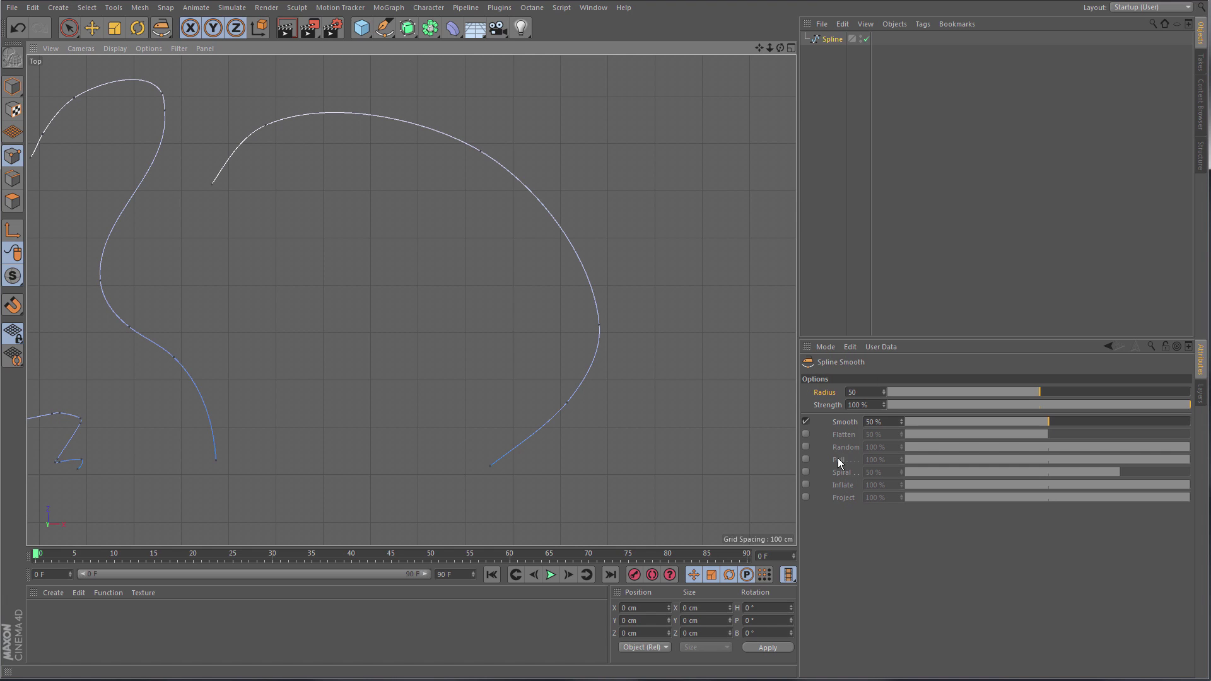
# Switch the brush to Flatten and straighten the bend in the right spline.
pyautogui.click(805, 421)
pyautogui.click(805, 434)
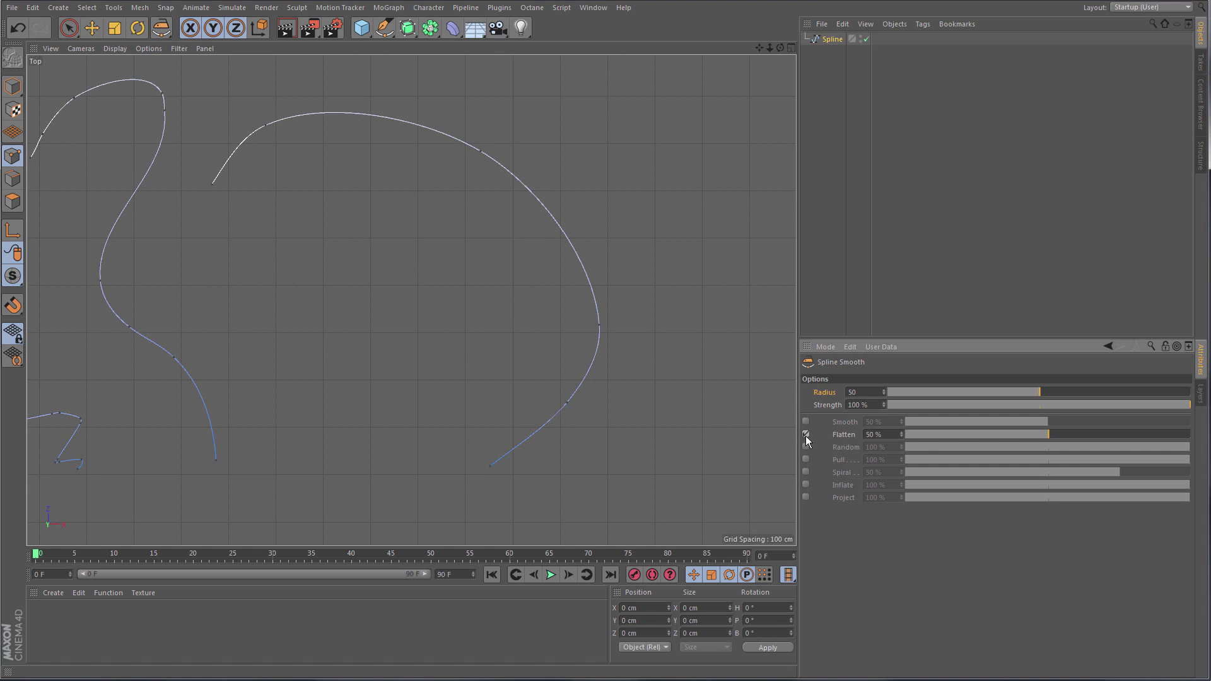
pyautogui.moveTo(537, 194)
pyautogui.mouseDown()
pyautogui.moveTo(573, 265)
pyautogui.moveTo(436, 128)
pyautogui.moveTo(324, 113)
pyautogui.moveTo(291, 131)
pyautogui.moveTo(335, 130)
pyautogui.moveTo(316, 119)
pyautogui.moveTo(305, 205)
pyautogui.mouseUp()
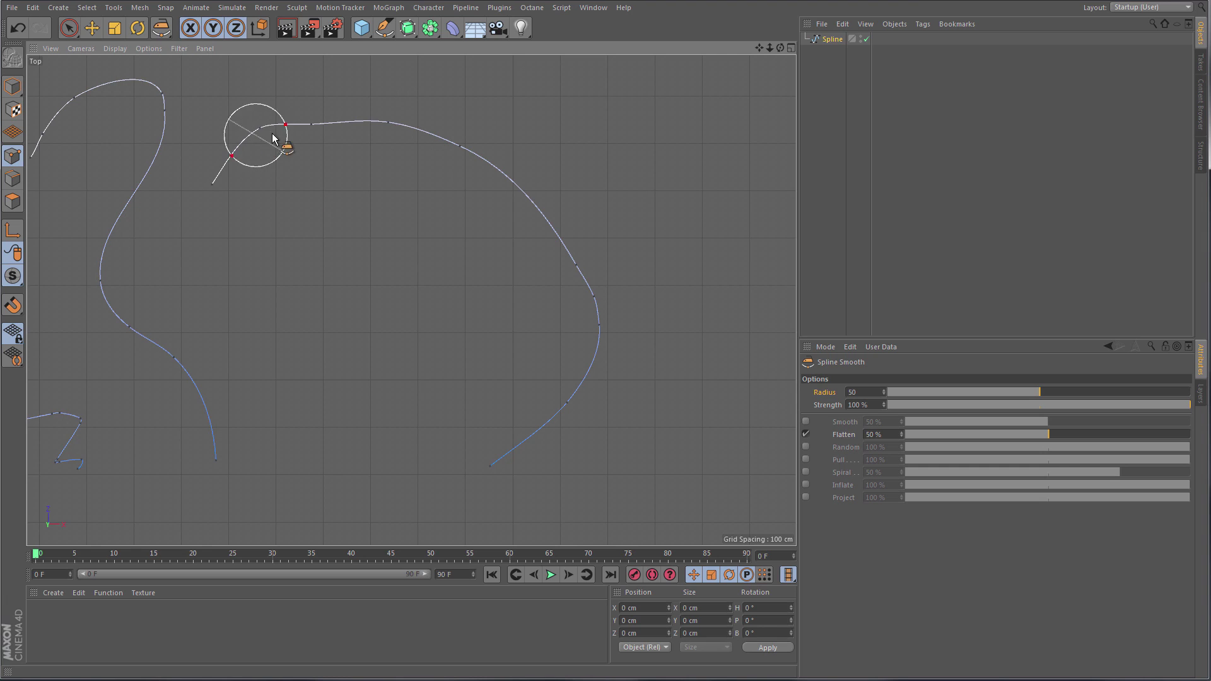
# Switch to Random mode and roughen the upper spline.
pyautogui.click(805, 435)
pyautogui.click(806, 448)
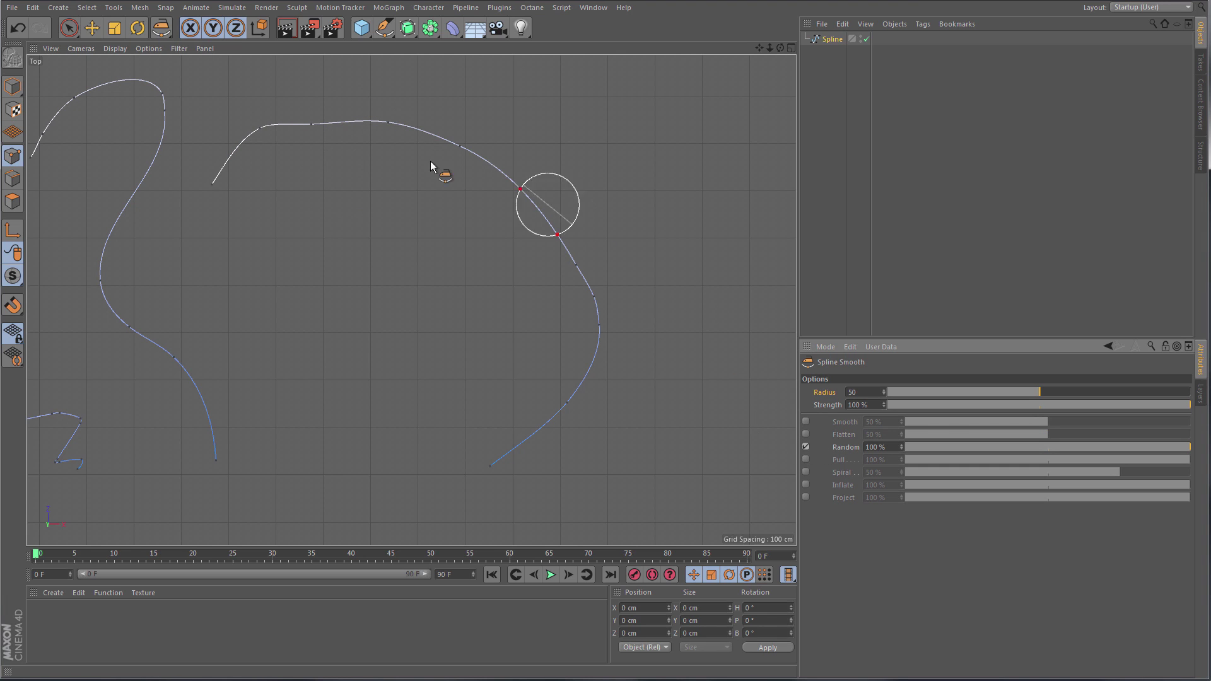
pyautogui.moveTo(311, 138)
pyautogui.mouseDown()
pyautogui.moveTo(417, 138)
pyautogui.moveTo(478, 164)
pyautogui.moveTo(548, 227)
pyautogui.mouseUp()
# Switch to Pull mode and drag right-spline sections into a loop and wavy lobes.
pyautogui.click(806, 447)
pyautogui.click(806, 459)
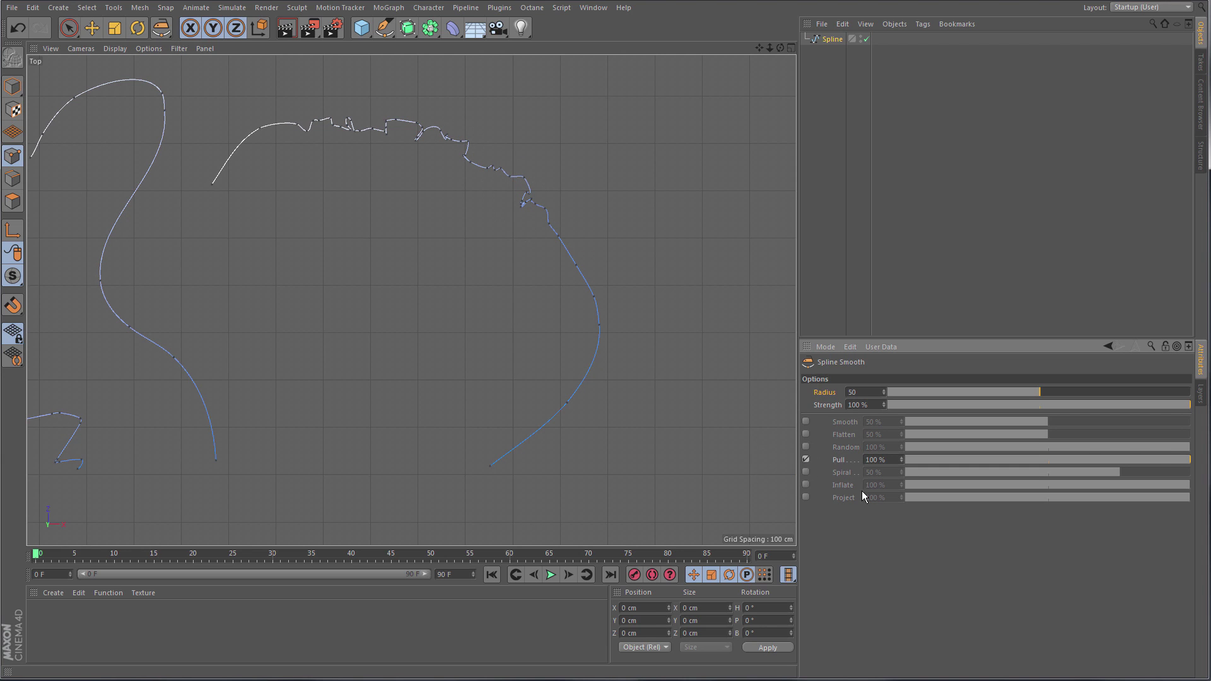
pyautogui.moveTo(576, 311)
pyautogui.mouseDown()
pyautogui.moveTo(614, 238)
pyautogui.moveTo(576, 297)
pyautogui.moveTo(686, 332)
pyautogui.moveTo(612, 422)
pyautogui.moveTo(552, 422)
pyautogui.moveTo(550, 499)
pyautogui.mouseUp()
pyautogui.moveTo(614, 311)
pyautogui.mouseDown()
pyautogui.moveTo(611, 292)
pyautogui.moveTo(686, 240)
pyautogui.mouseUp()
pyautogui.moveTo(652, 296)
pyautogui.mouseDown()
pyautogui.moveTo(636, 333)
pyautogui.moveTo(587, 368)
pyautogui.moveTo(602, 337)
pyautogui.moveTo(634, 344)
pyautogui.mouseUp()
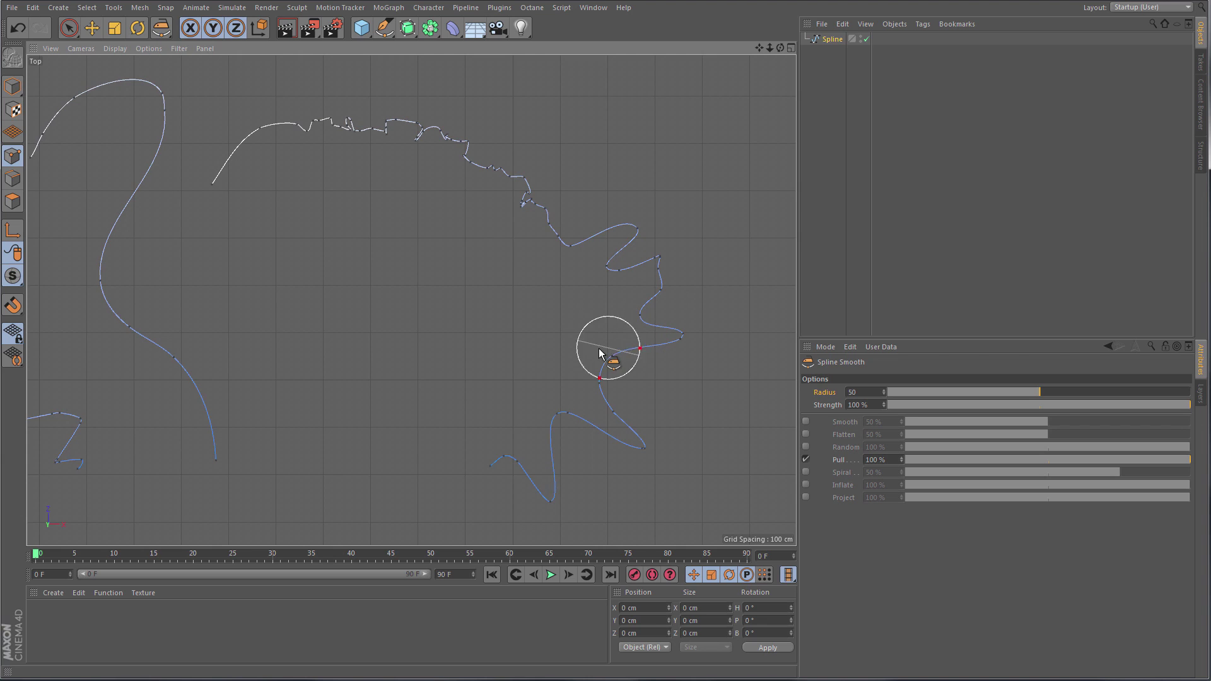
# Switch to Spiral mode with brush radius 96 and curl the lower and upper arms.
pyautogui.click(806, 460)
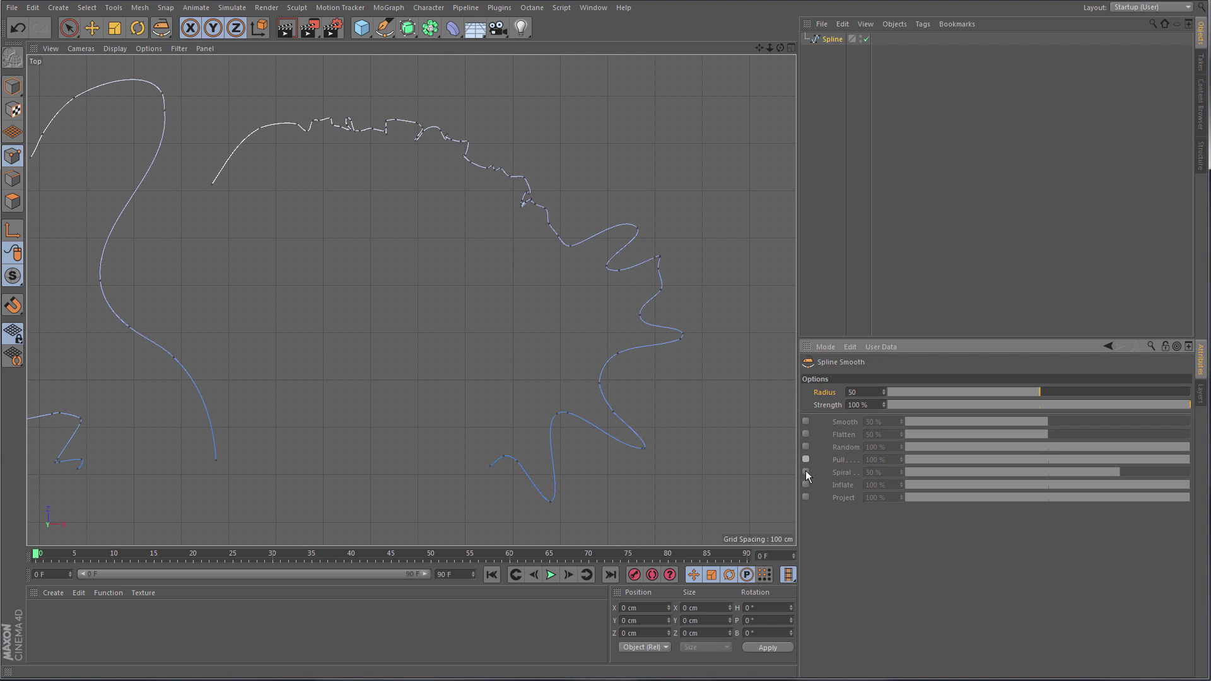
pyautogui.click(806, 472)
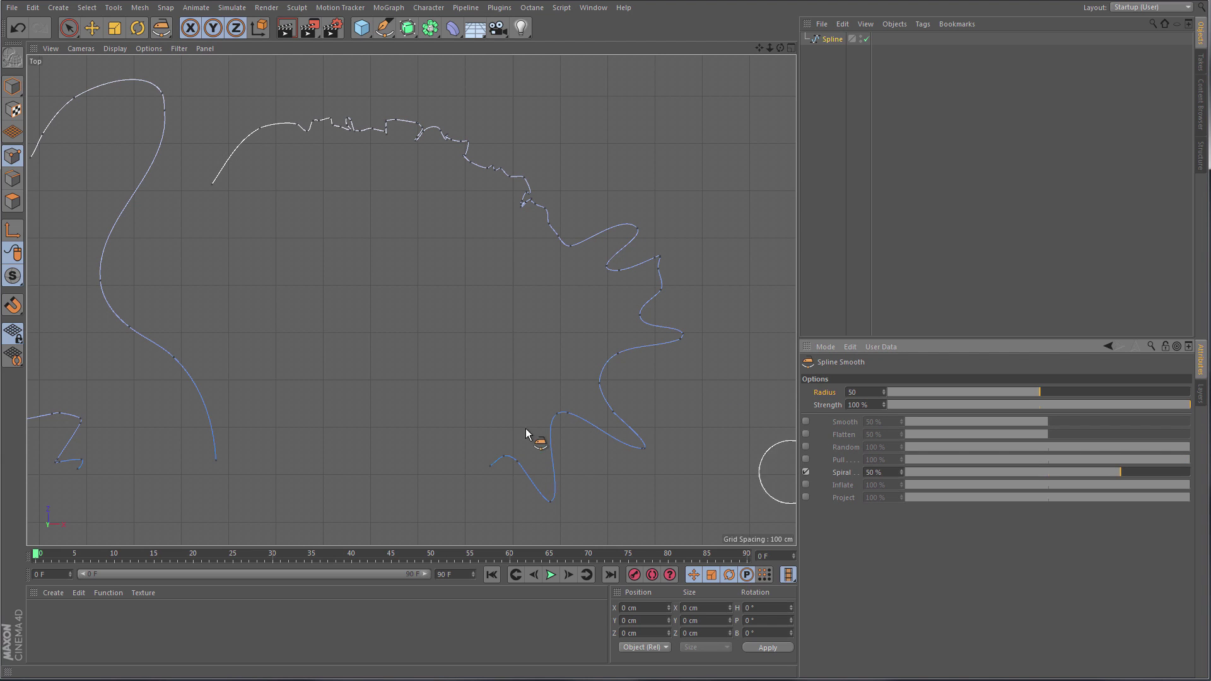
pyautogui.keyDown('alt'); pyautogui.moveTo(289, 290); pyautogui.dragTo(416, 282, button='middle'); pyautogui.keyUp('alt')
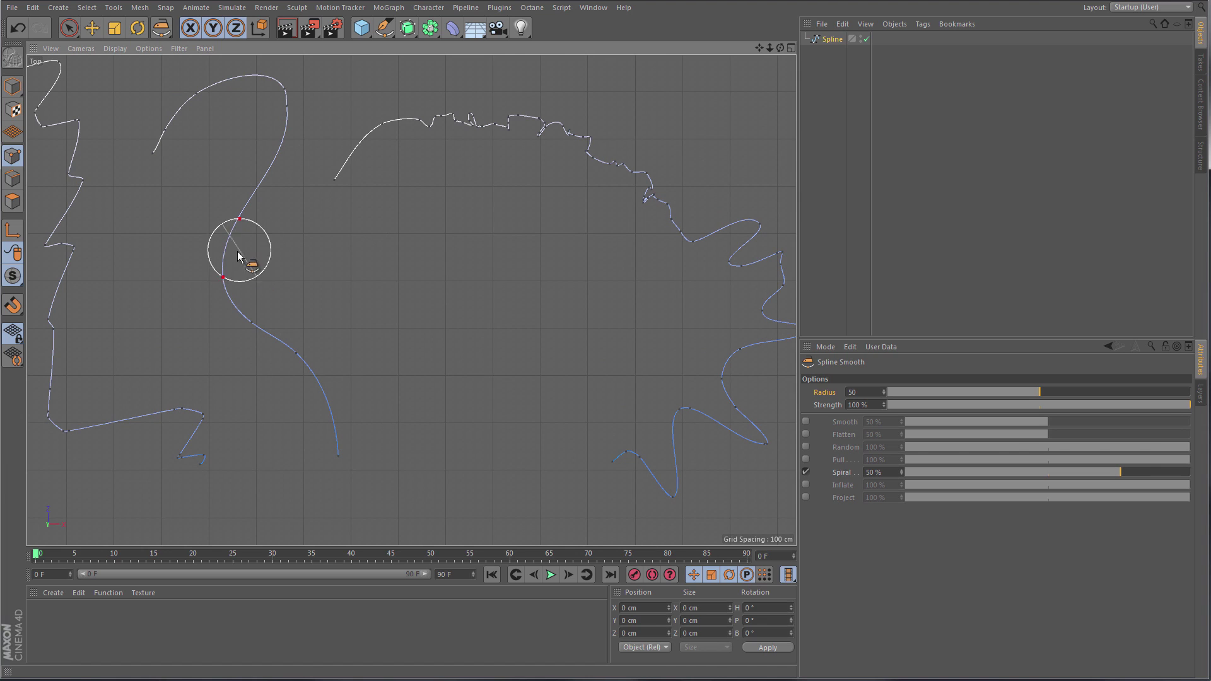
pyautogui.moveTo(240, 270); pyautogui.dragTo(263, 263, button='middle')
pyautogui.moveTo(263, 263)
pyautogui.mouseDown()
pyautogui.moveTo(232, 238)
pyautogui.moveTo(238, 227)
pyautogui.moveTo(254, 237)
pyautogui.moveTo(247, 256)
pyautogui.moveTo(203, 286)
pyautogui.mouseUp()
pyautogui.moveTo(269, 489); pyautogui.dragTo(304, 377)
pyautogui.moveTo(293, 135)
pyautogui.mouseDown()
pyautogui.moveTo(303, 135)
pyautogui.moveTo(288, 147)
pyautogui.mouseUp()
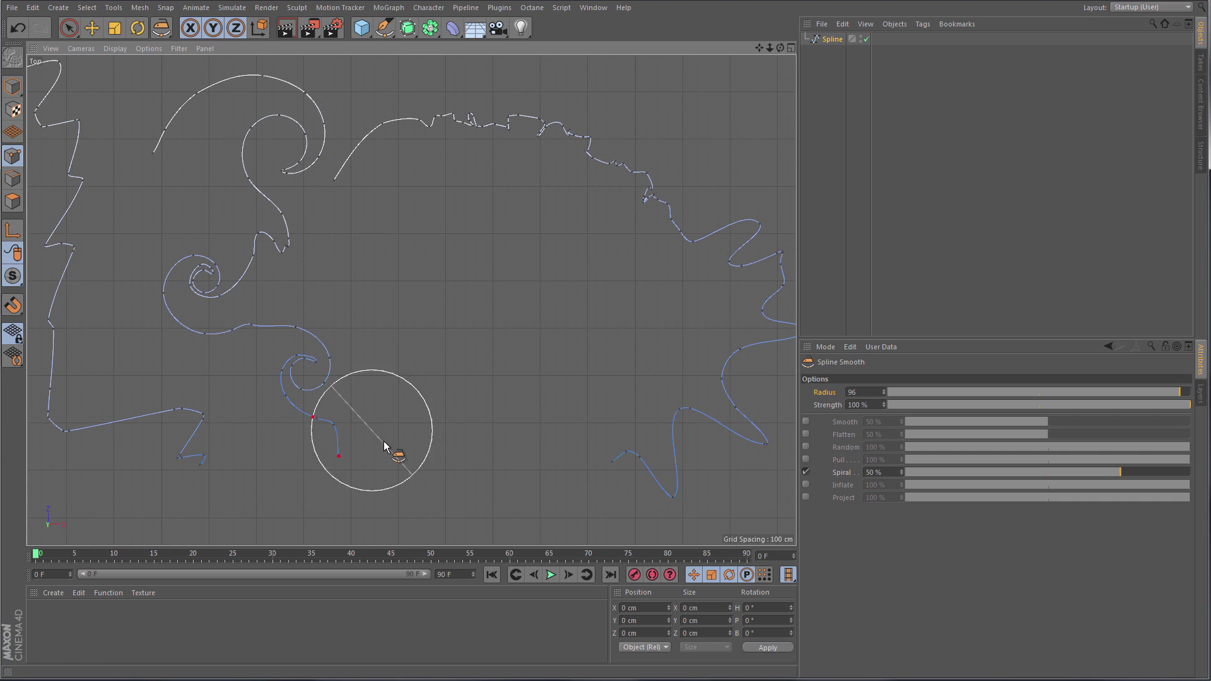
# Switch to Inflate mode and puff the jagged upper-right section into a bulge.
pyautogui.click(805, 472)
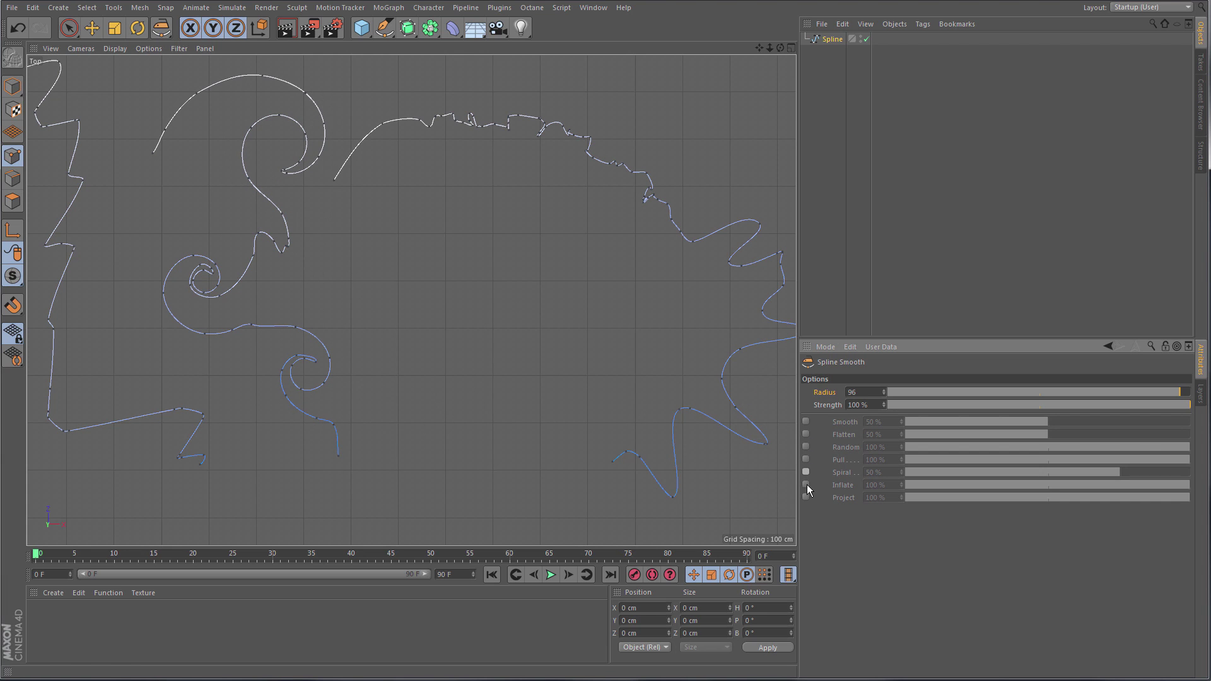
pyautogui.click(805, 485)
pyautogui.moveTo(523, 186)
pyautogui.mouseDown()
pyautogui.moveTo(554, 135)
pyautogui.moveTo(573, 270)
pyautogui.moveTo(607, 176)
pyautogui.moveTo(597, 126)
pyautogui.mouseUp()
# Change the smoothing mode from Inflate to Project.
pyautogui.click(805, 484)
pyautogui.click(805, 497)
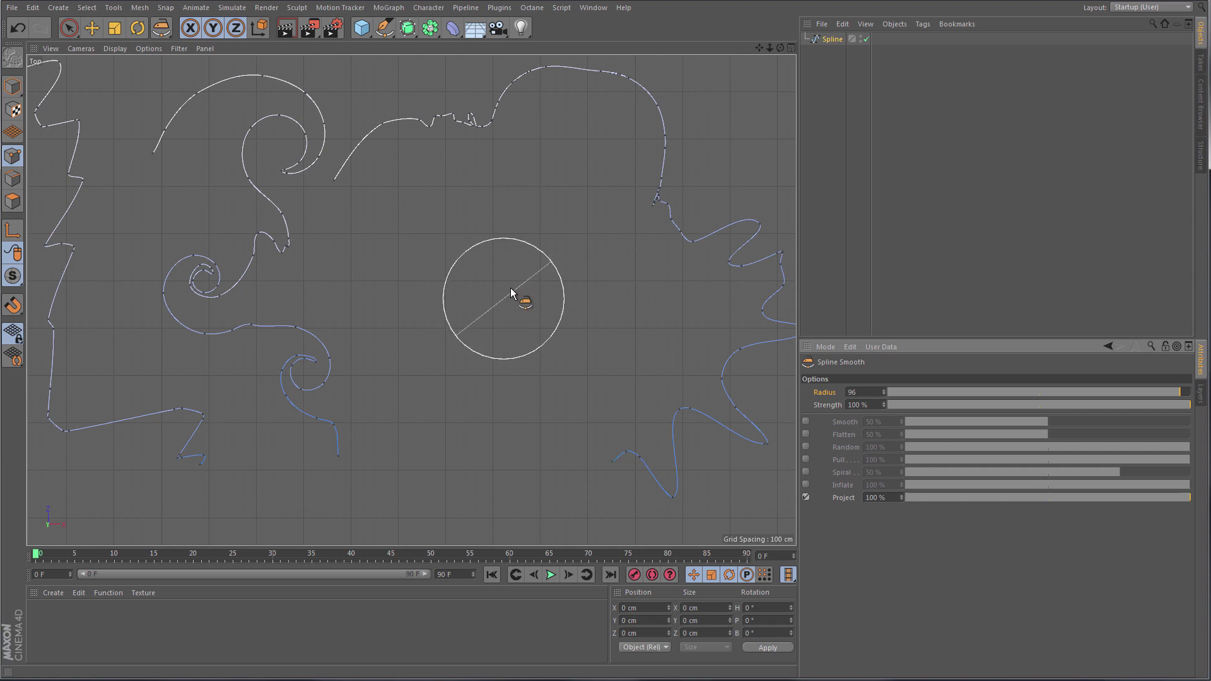
pyautogui.scroll(-3, 499, 292)
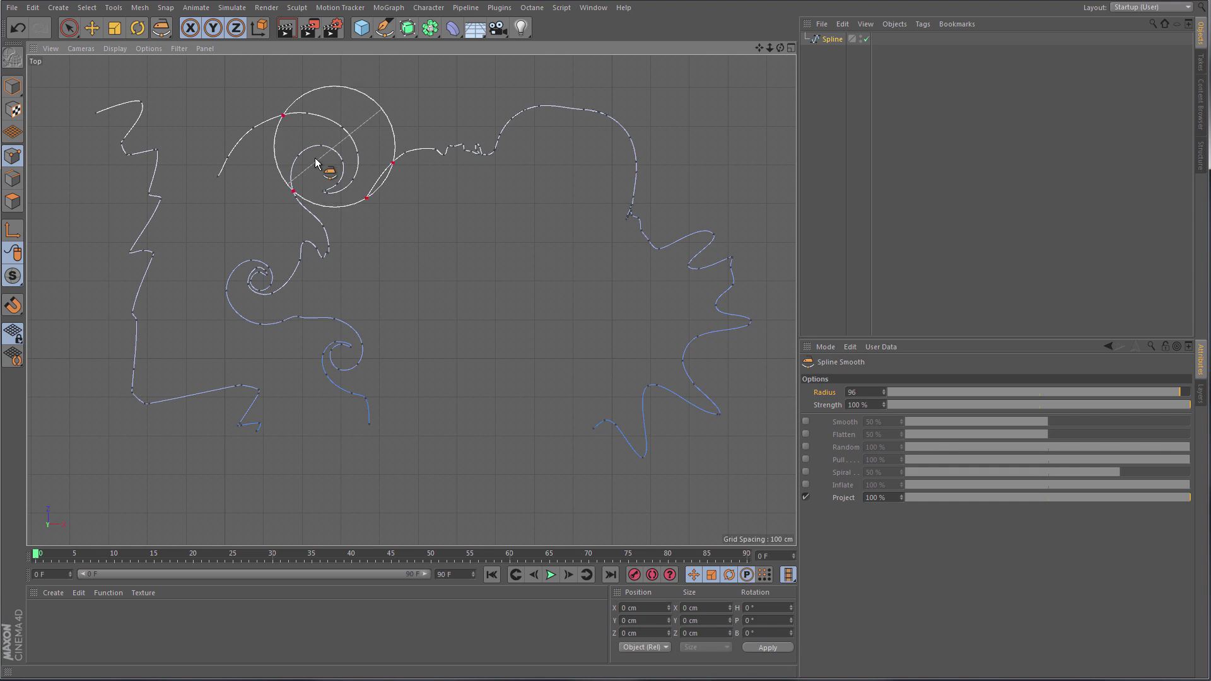
# Look through the Mesh > Spline commands and close the menu without choosing.
pyautogui.click(140, 8)
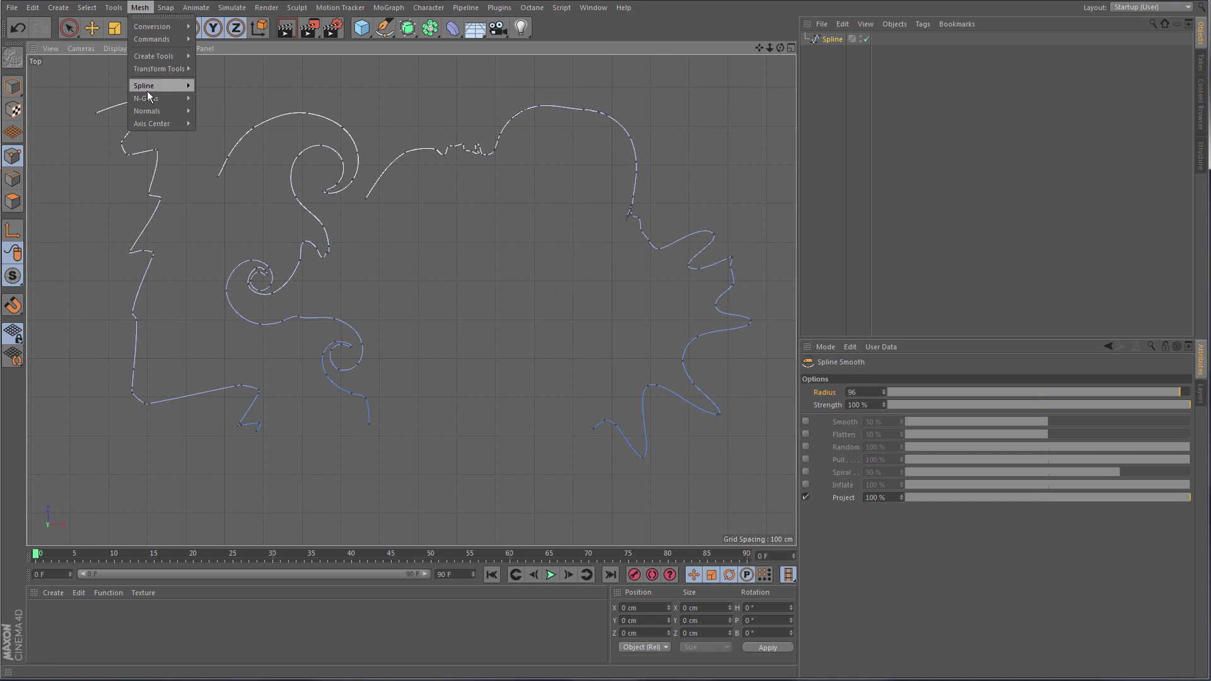
pyautogui.moveTo(162, 91)
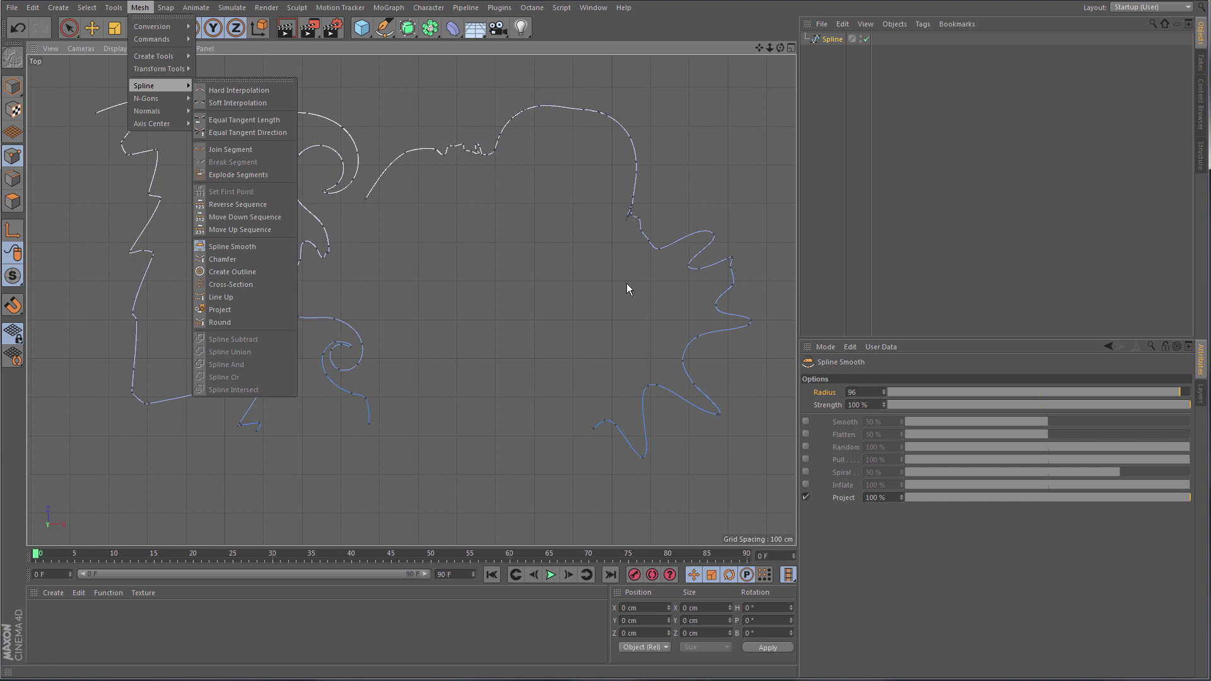
pyautogui.click(514, 300)
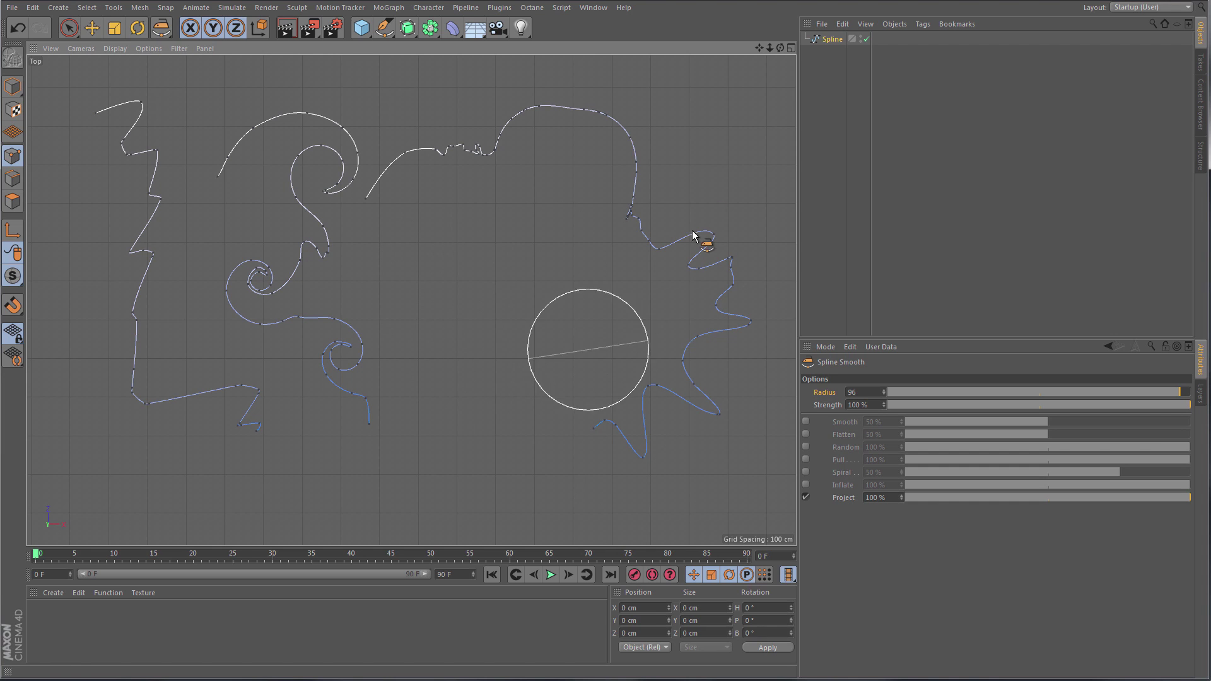
# Select the sketched Spline object and delete it.
pyautogui.click(826, 43)
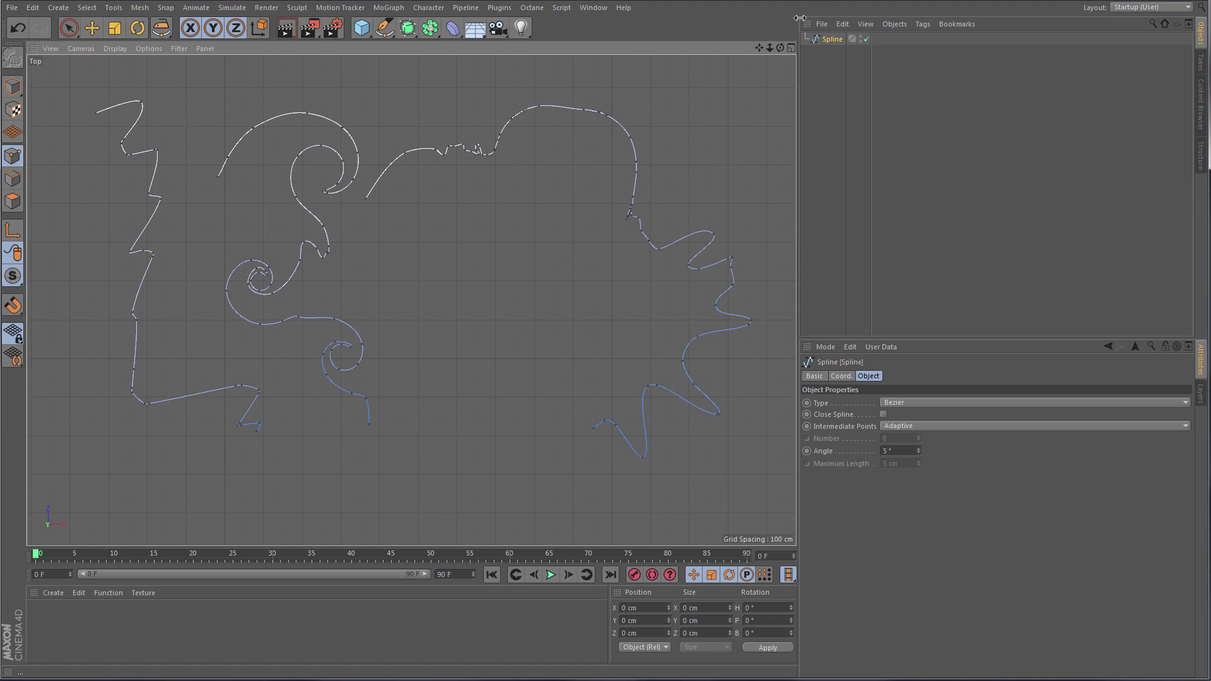
pyautogui.click(826, 42)
pyautogui.press('Delete')
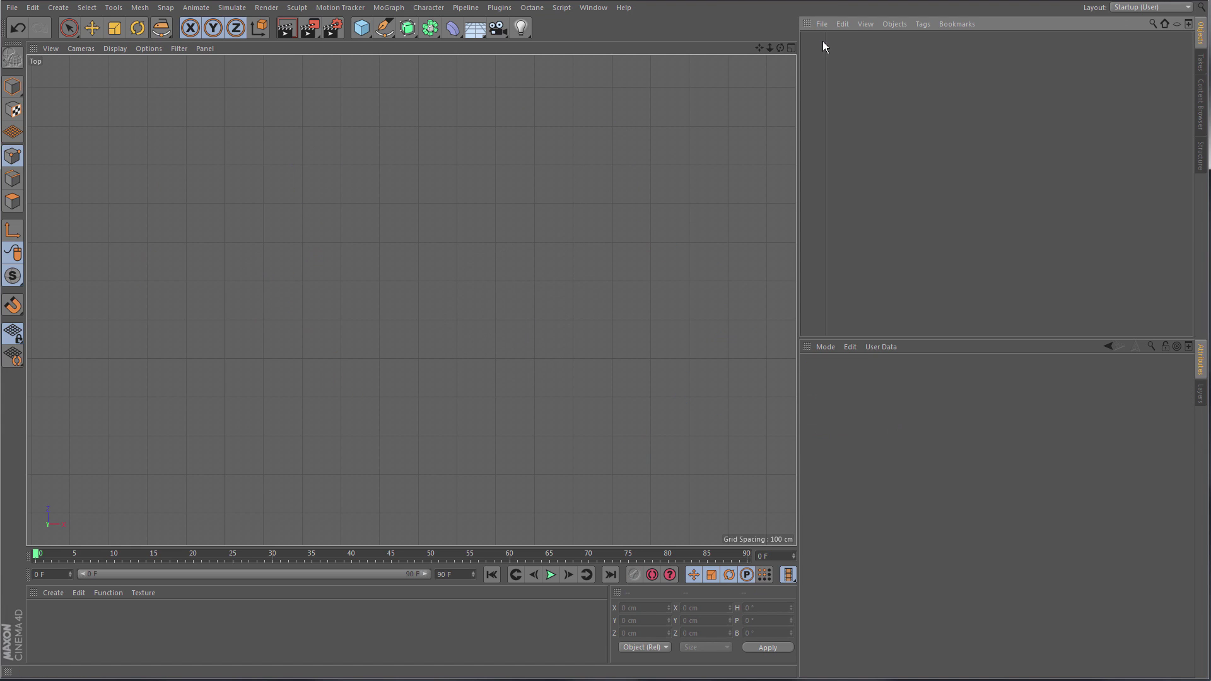
# Draw a swirling spline of connected arcs in the Top view with the Spline Arc Tool.
pyautogui.click(383, 28)
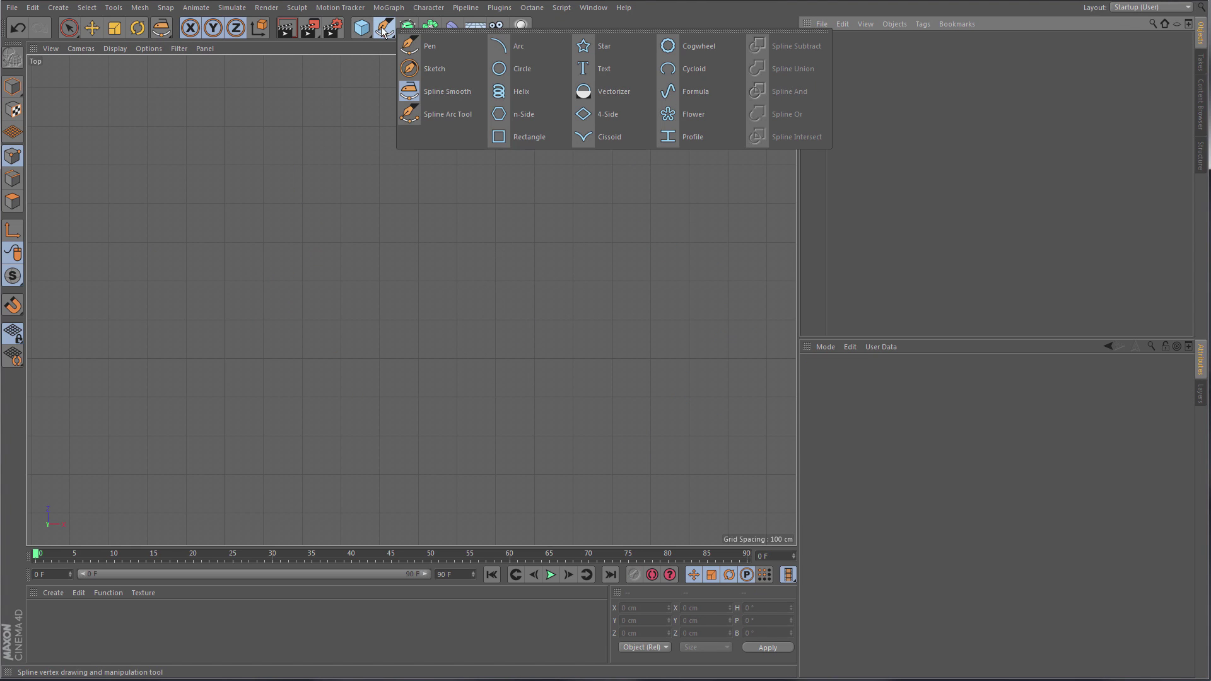
pyautogui.click(425, 116)
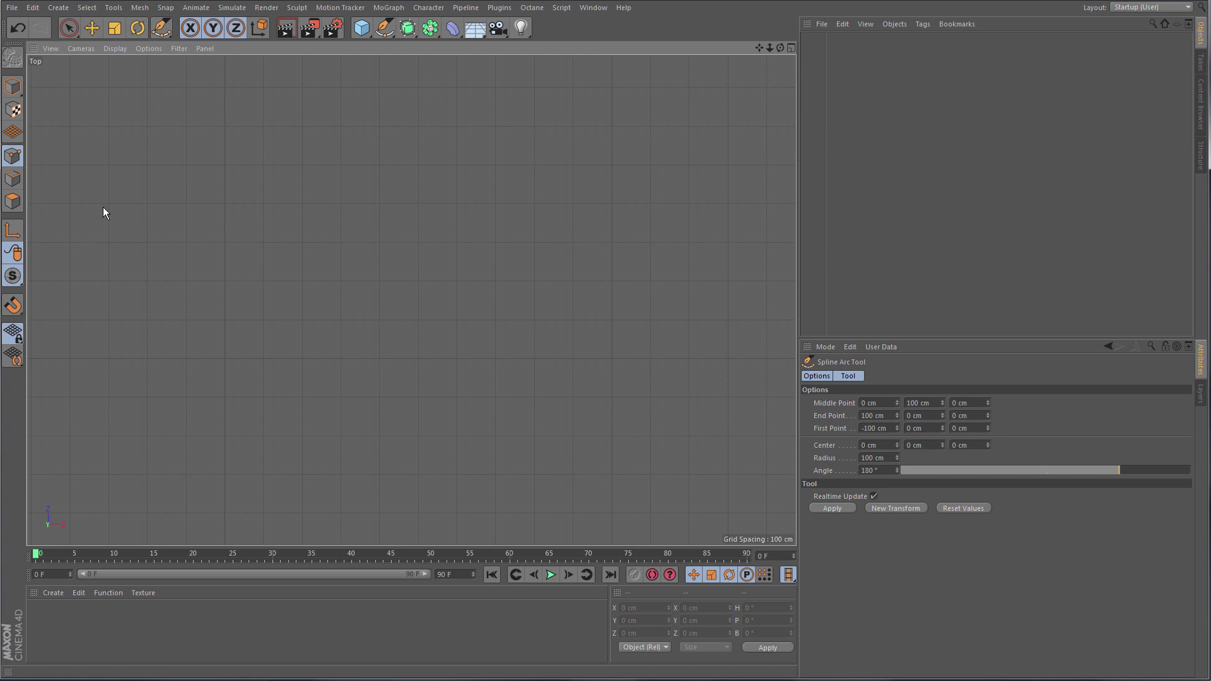
pyautogui.moveTo(90, 241); pyautogui.dragTo(264, 200)
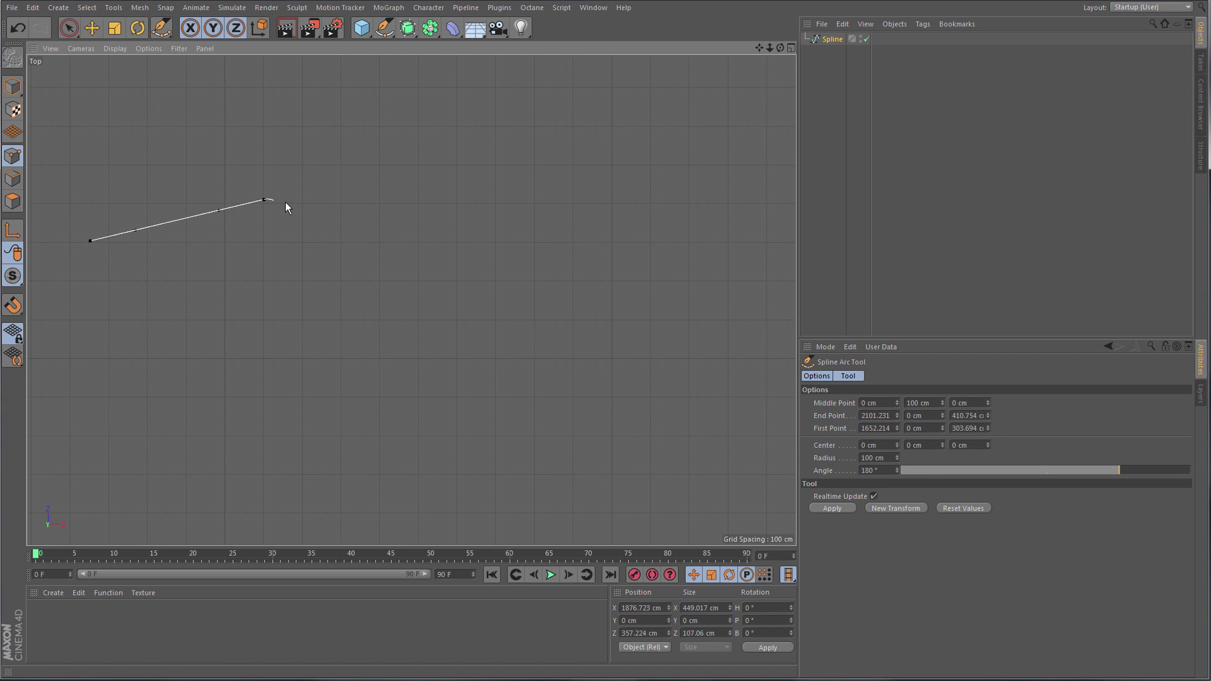
pyautogui.moveTo(399, 330)
pyautogui.mouseDown()
pyautogui.moveTo(289, 426)
pyautogui.moveTo(358, 331)
pyautogui.moveTo(294, 383)
pyautogui.moveTo(231, 357)
pyautogui.moveTo(246, 286)
pyautogui.moveTo(248, 308)
pyautogui.moveTo(293, 315)
pyautogui.moveTo(389, 270)
pyautogui.moveTo(407, 207)
pyautogui.moveTo(426, 270)
pyautogui.moveTo(362, 338)
pyautogui.moveTo(296, 353)
pyautogui.moveTo(334, 305)
pyautogui.moveTo(373, 289)
pyautogui.moveTo(376, 323)
pyautogui.moveTo(406, 357)
pyautogui.moveTo(504, 366)
pyautogui.moveTo(562, 322)
pyautogui.moveTo(635, 346)
pyautogui.moveTo(429, 298)
pyautogui.moveTo(508, 275)
pyautogui.moveTo(546, 232)
pyautogui.moveTo(468, 264)
pyautogui.moveTo(449, 264)
pyautogui.moveTo(444, 244)
pyautogui.moveTo(468, 222)
pyautogui.moveTo(529, 215)
pyautogui.moveTo(555, 162)
pyautogui.moveTo(540, 154)
pyautogui.moveTo(497, 168)
pyautogui.moveTo(522, 189)
pyautogui.moveTo(513, 214)
pyautogui.moveTo(406, 192)
pyautogui.moveTo(343, 113)
pyautogui.moveTo(319, 179)
pyautogui.moveTo(355, 184)
pyautogui.moveTo(393, 123)
pyautogui.moveTo(342, 109)
pyautogui.moveTo(288, 125)
pyautogui.moveTo(304, 89)
pyautogui.mouseUp()
pyautogui.keyDown('alt'); pyautogui.moveTo(292, 232); pyautogui.dragTo(359, 315, button='middle'); pyautogui.keyUp('alt')
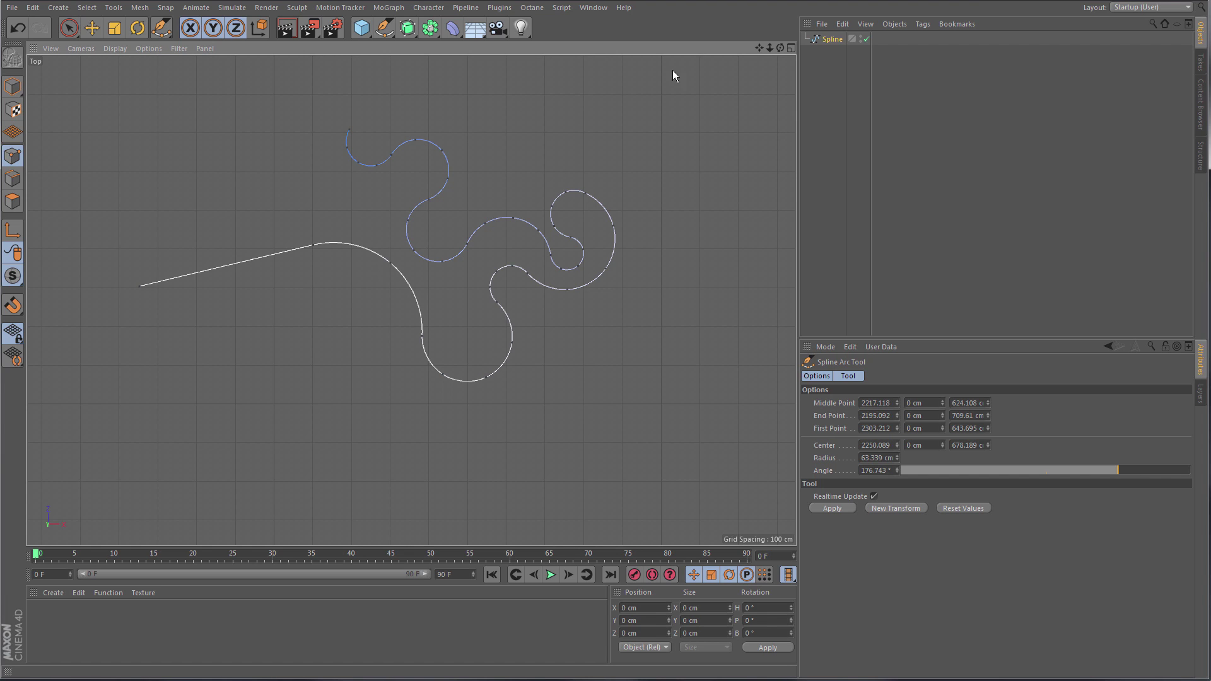
pyautogui.click(384, 28)
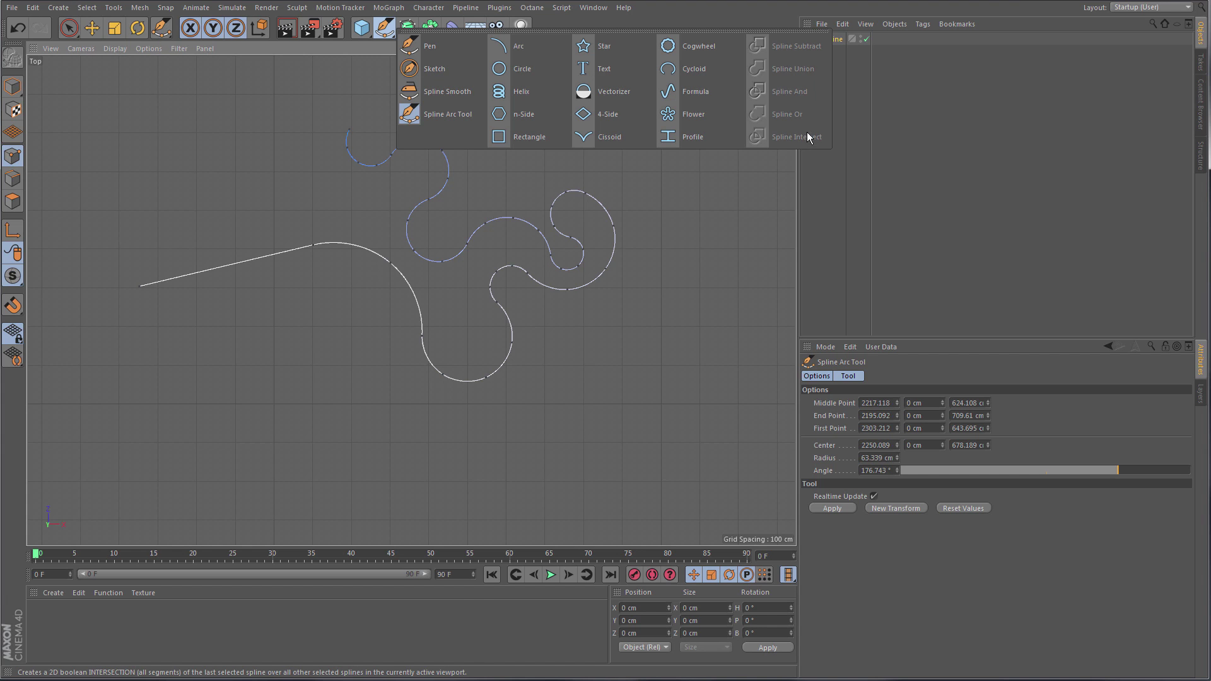
pyautogui.click(593, 10)
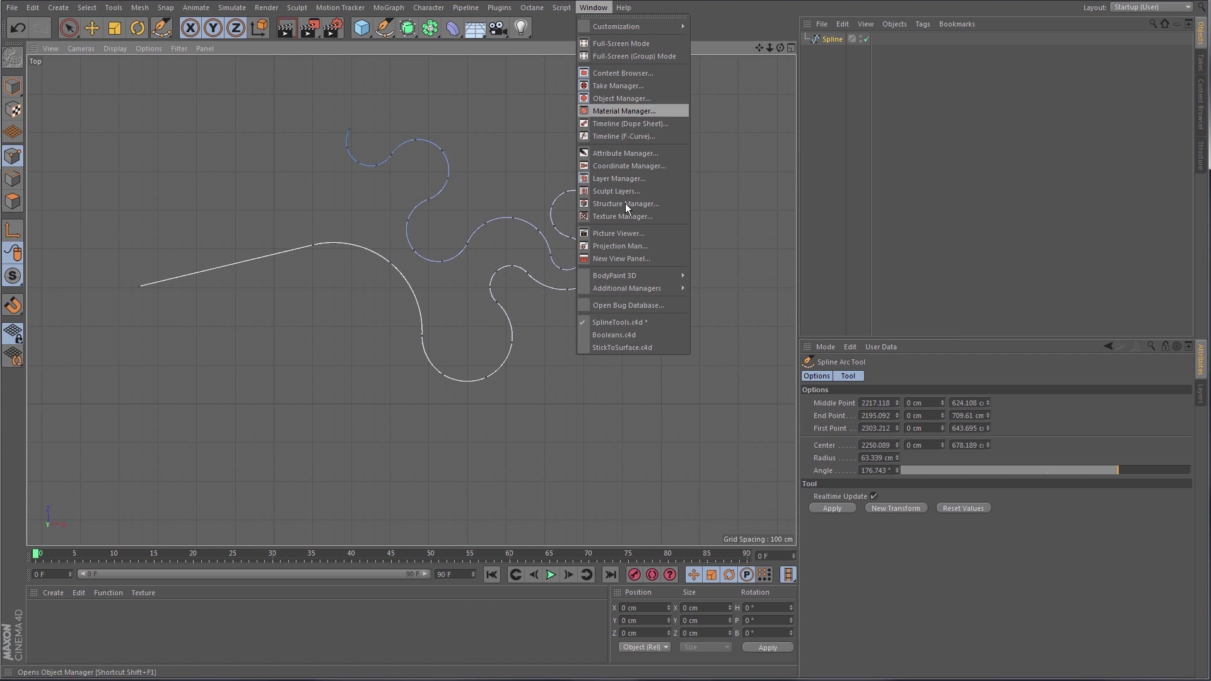
# Switch to the Booleans.c4d document and select the Circle and Rectangle together.
pyautogui.click(626, 336)
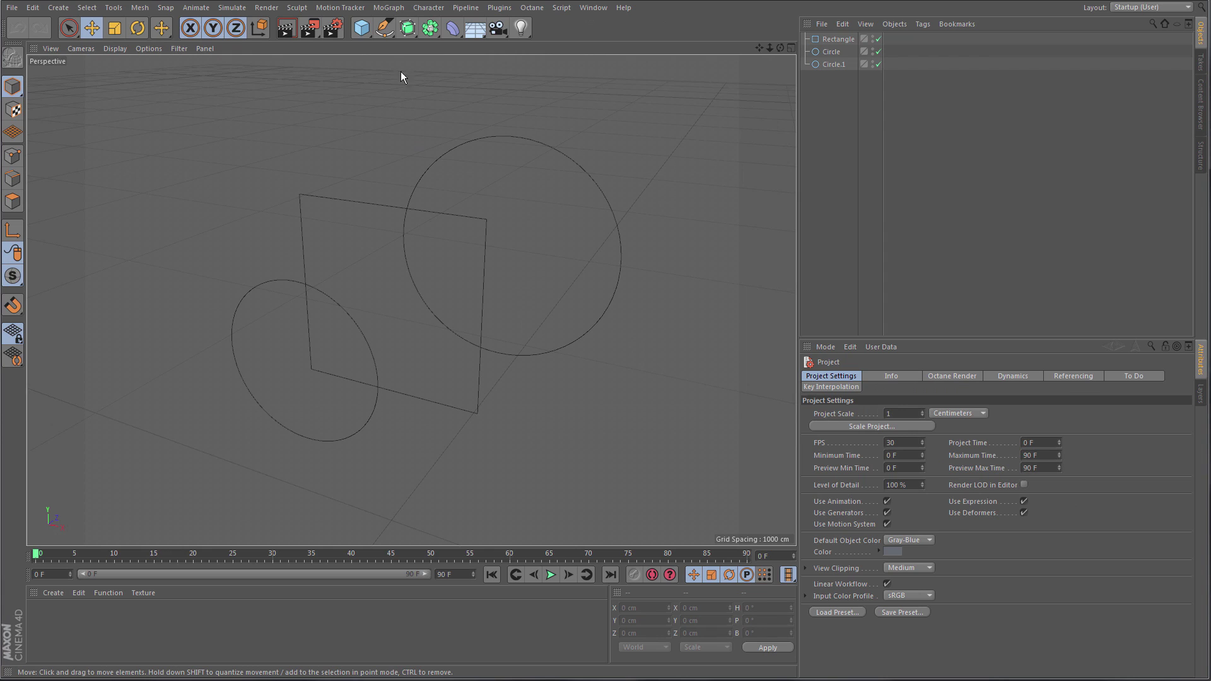
pyautogui.click(432, 29)
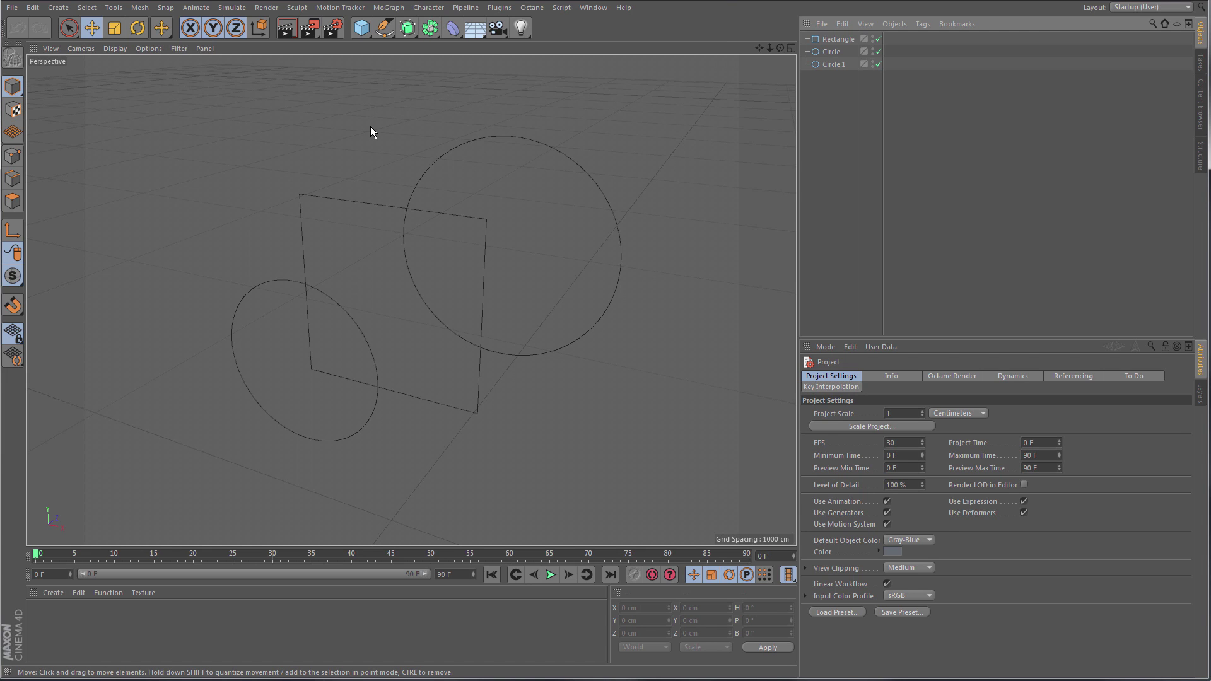
pyautogui.click(834, 53)
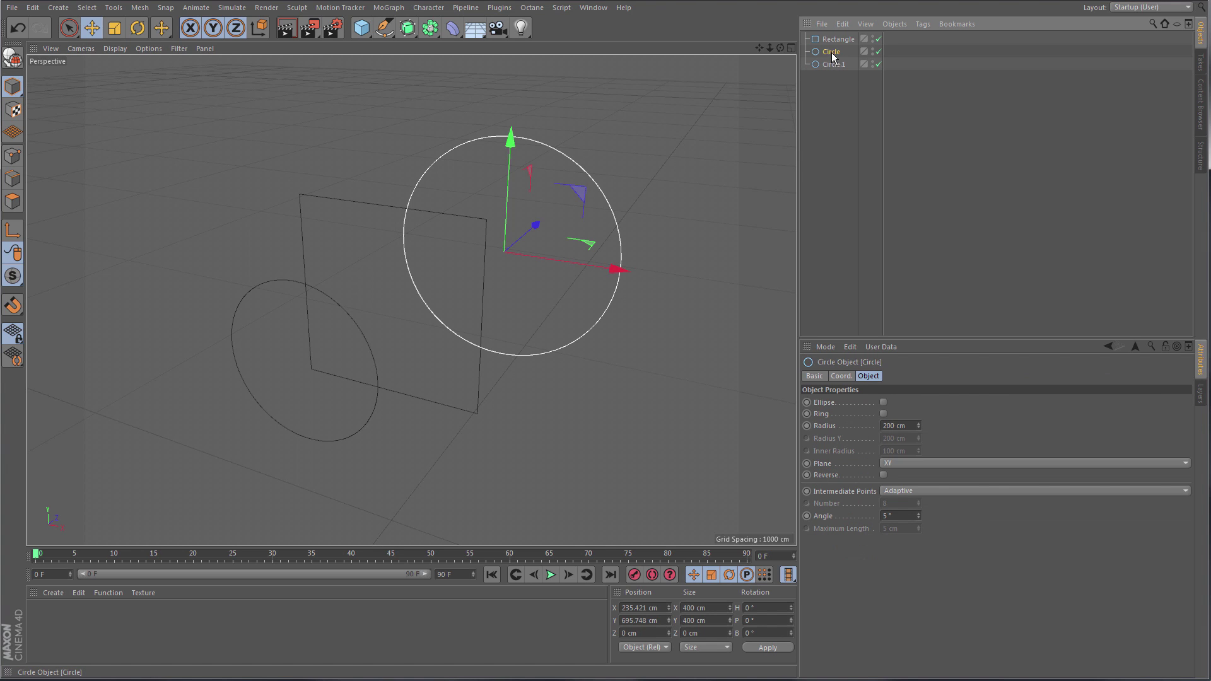
pyautogui.keyDown('ctrl'); pyautogui.click(835, 39); pyautogui.keyUp('ctrl')
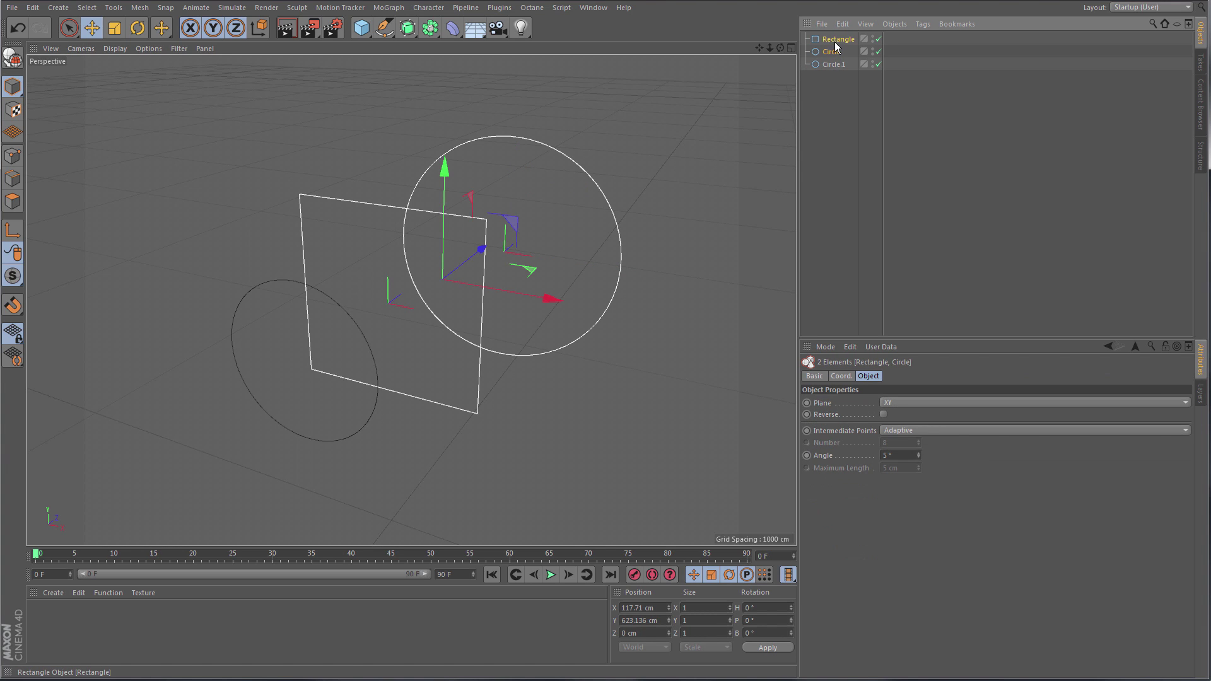
pyautogui.click(384, 28)
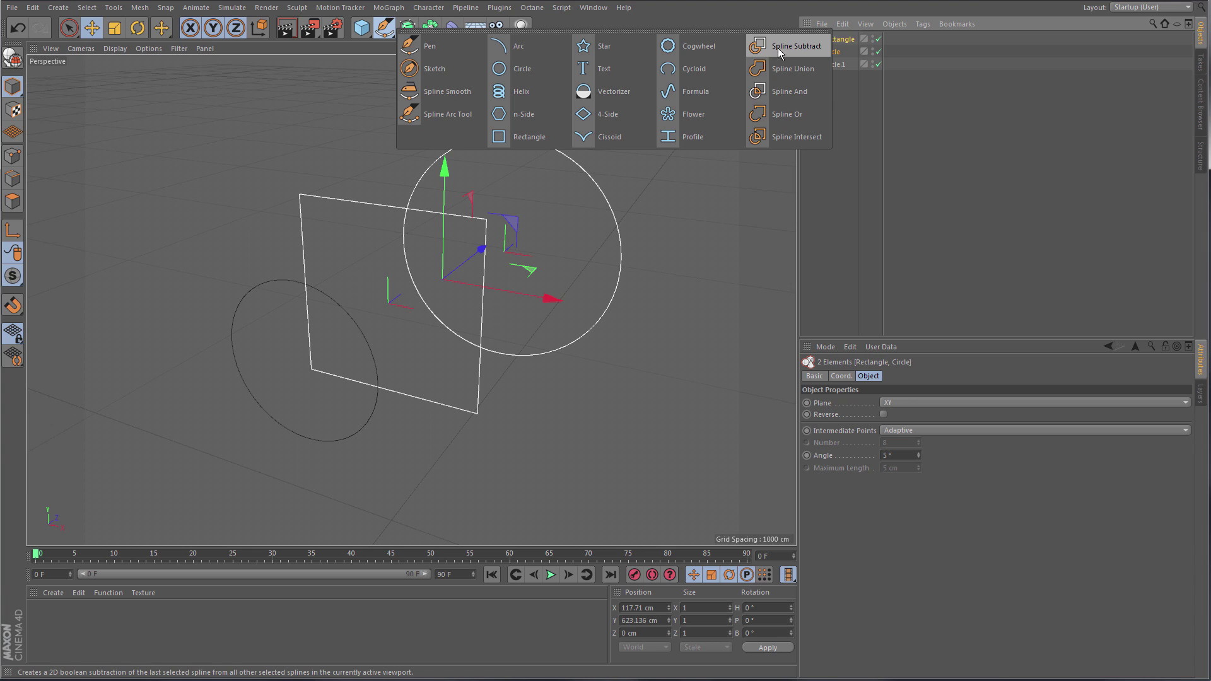
# Subtract the Circle from the Rectangle, undo it, and select all three splines.
pyautogui.click(804, 47)
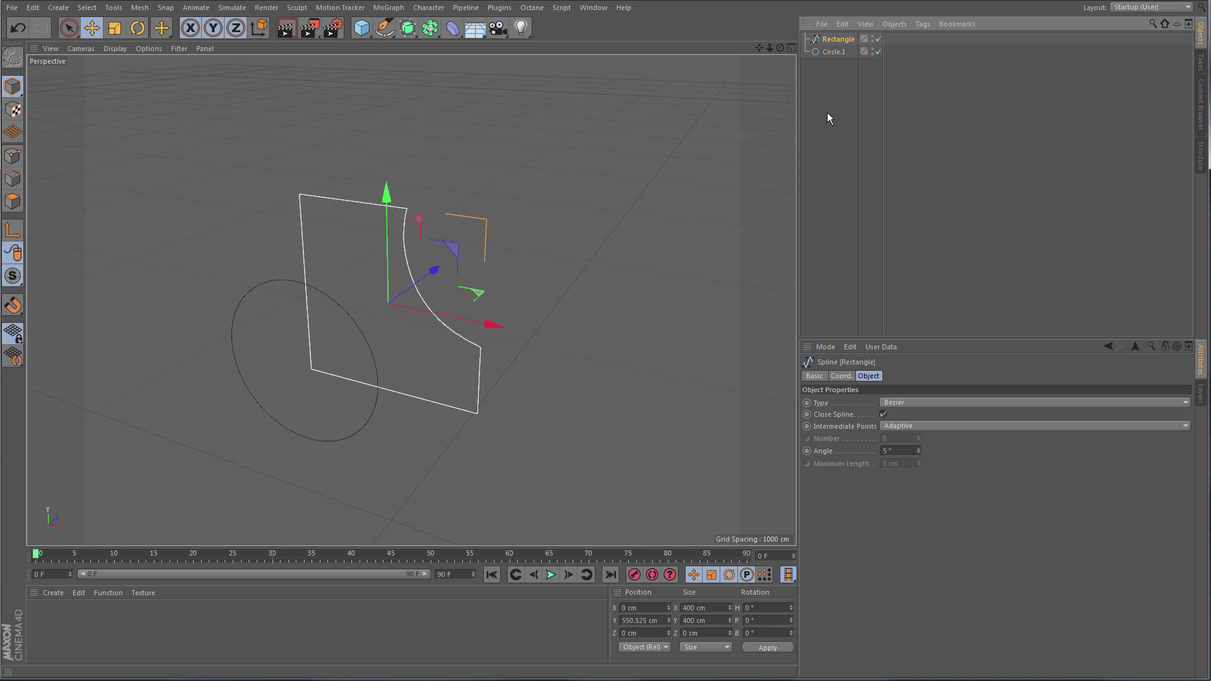
pyautogui.hotkey('ctrl', 'z')
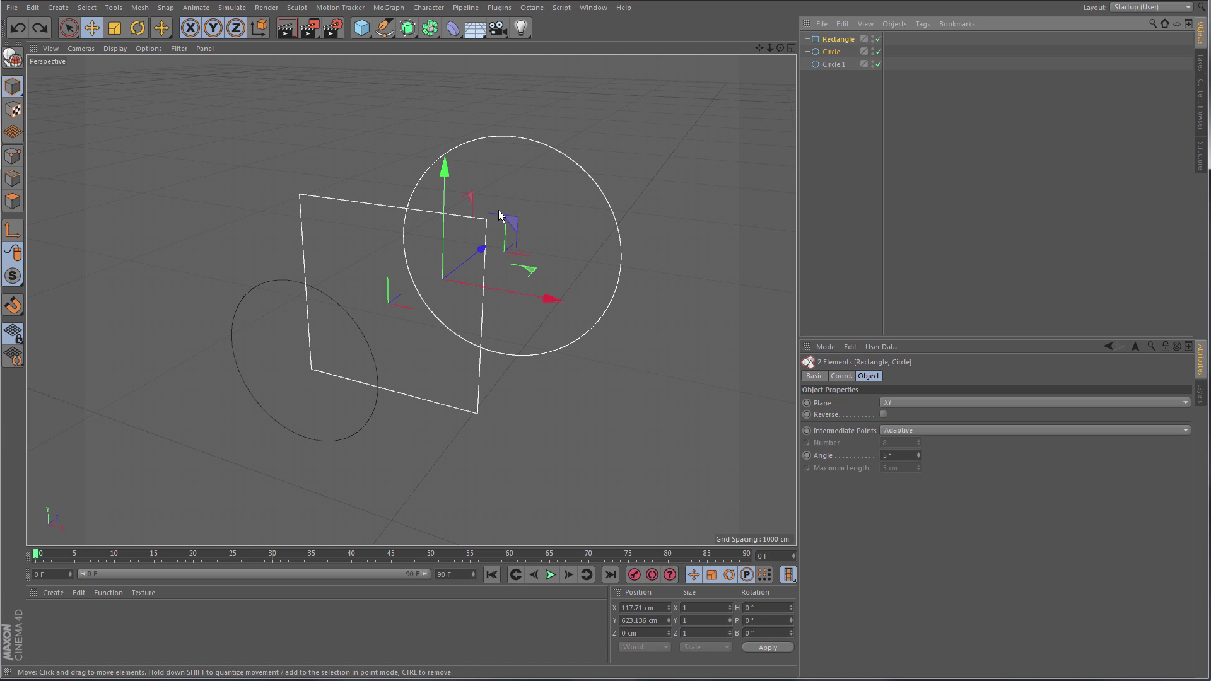
pyautogui.click(833, 64)
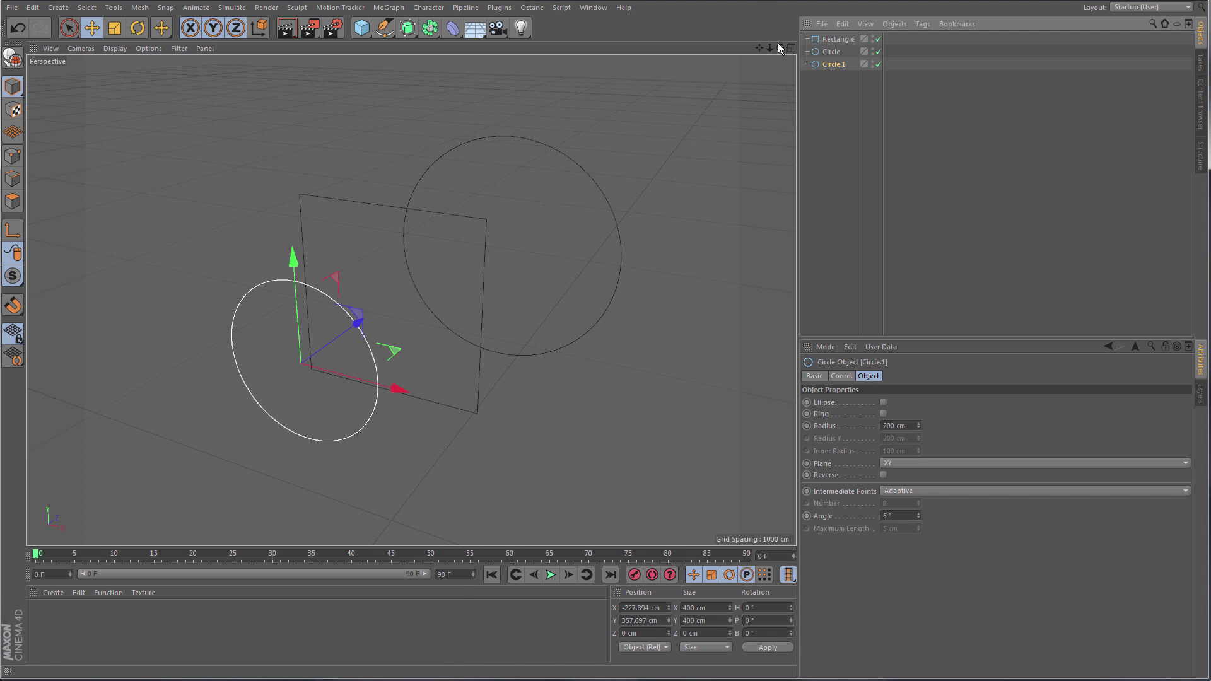
pyautogui.keyDown('shift'); pyautogui.click(828, 39); pyautogui.keyUp('shift')
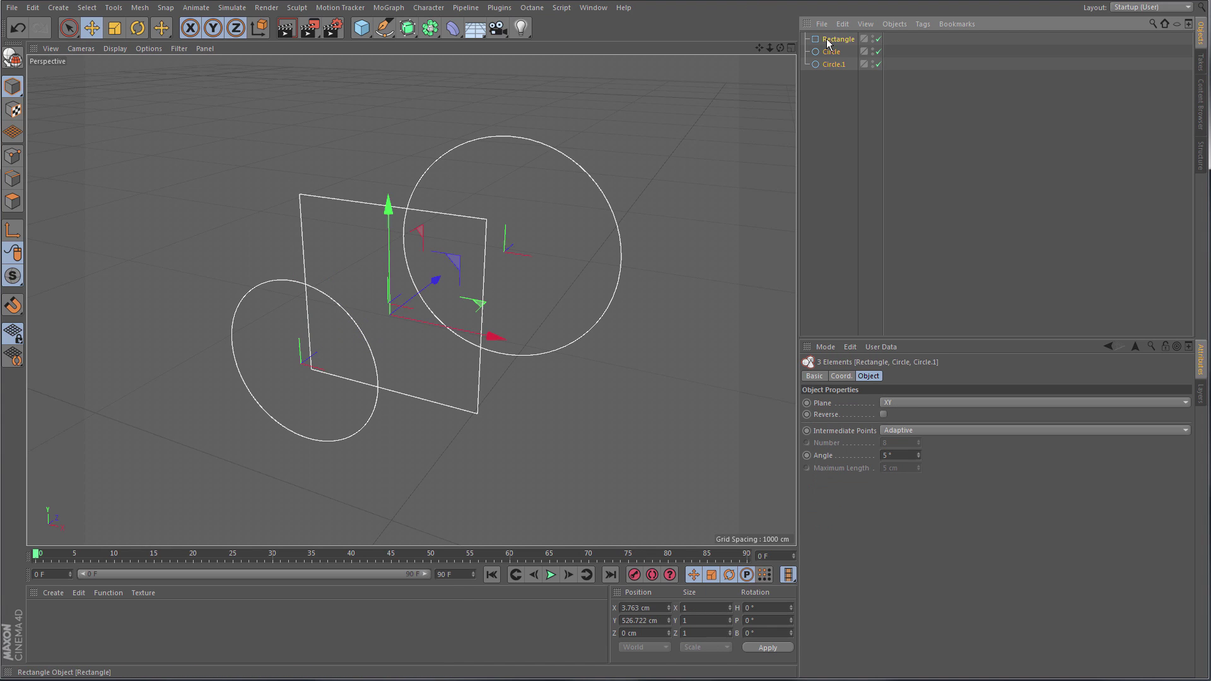
# Subtract both circles from the Rectangle, then undo back to three separate splines.
pyautogui.click(384, 28)
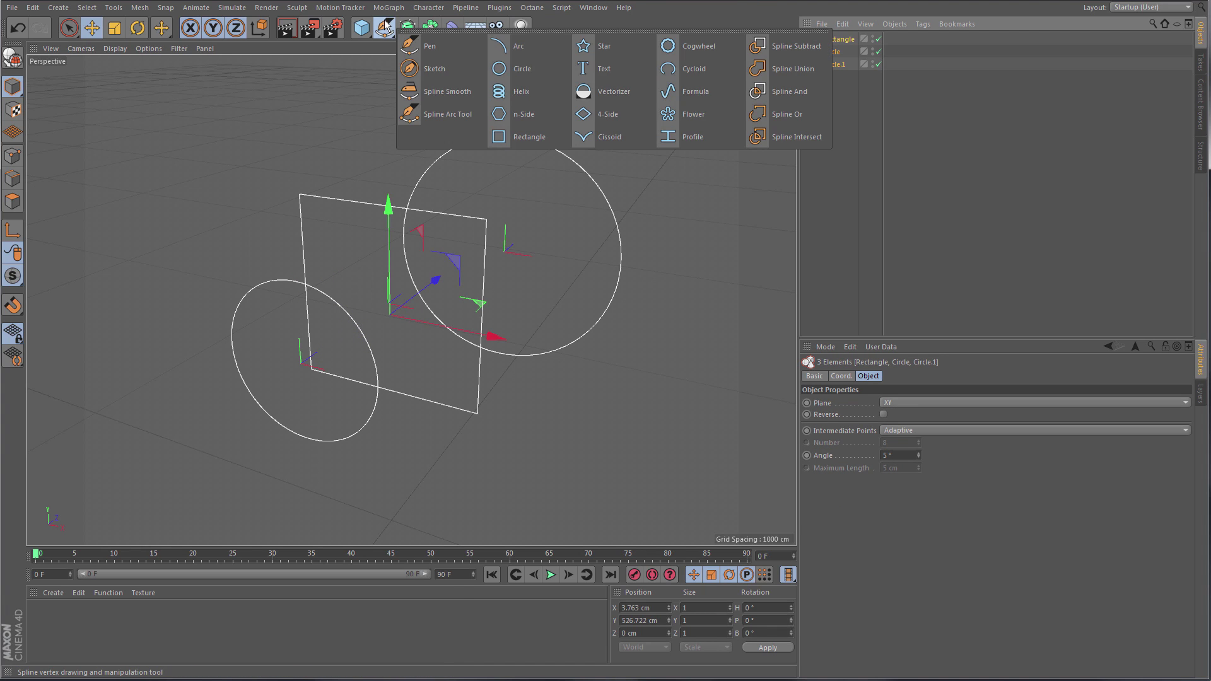
pyautogui.click(798, 47)
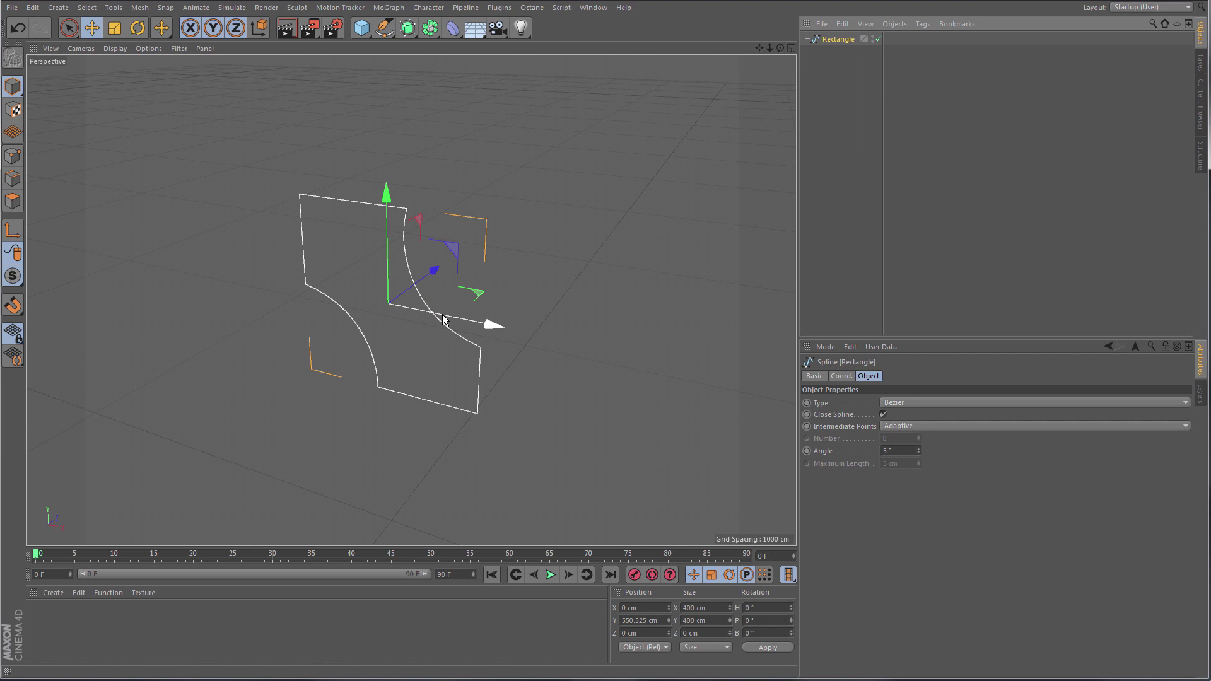
pyautogui.hotkey('ctrl', 'z')
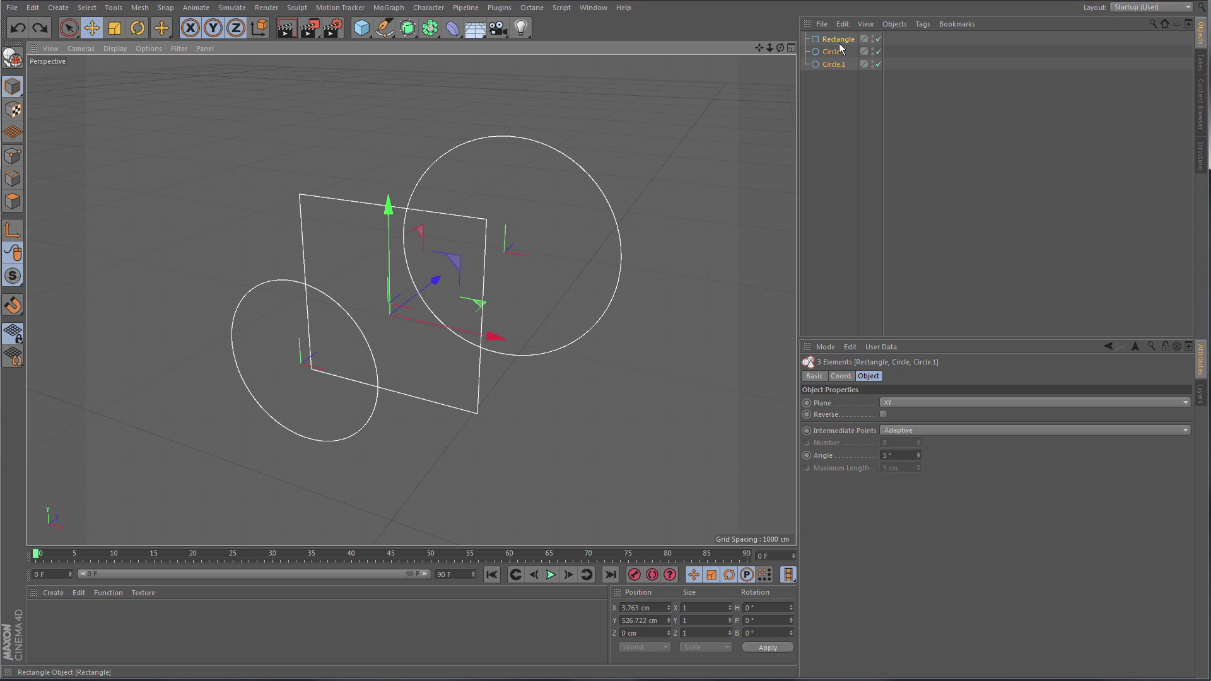
pyautogui.click(836, 65)
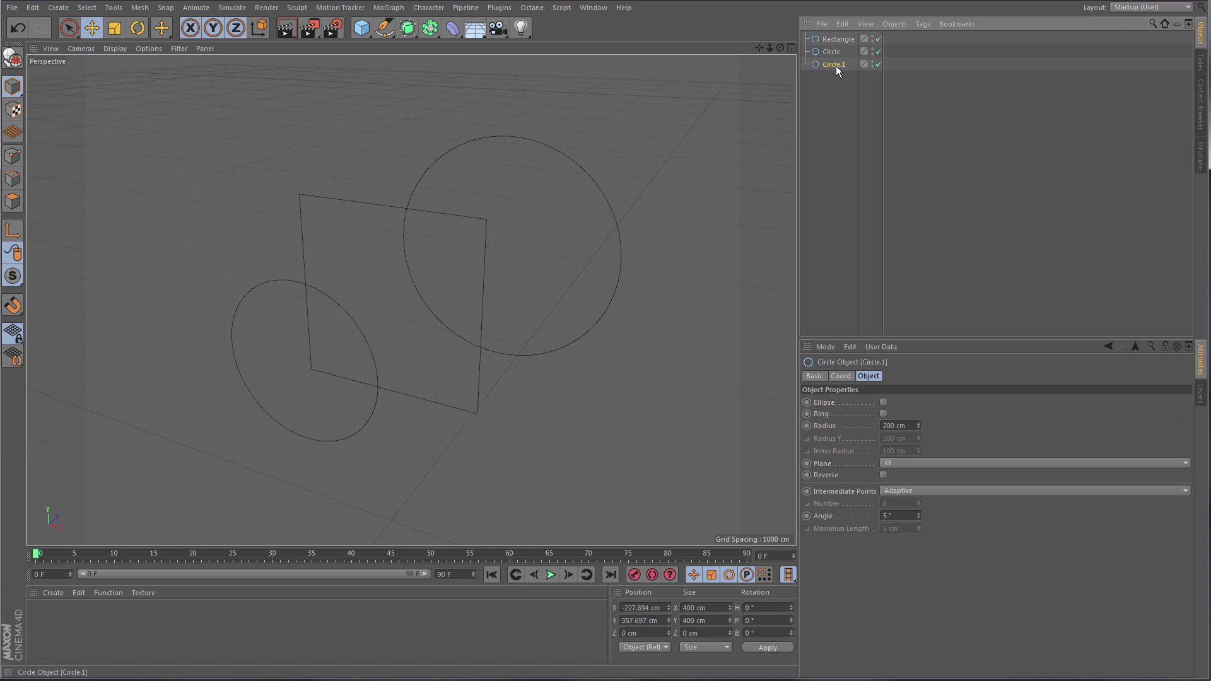
pyautogui.keyDown('shift'); pyautogui.click(829, 40); pyautogui.keyUp('shift')
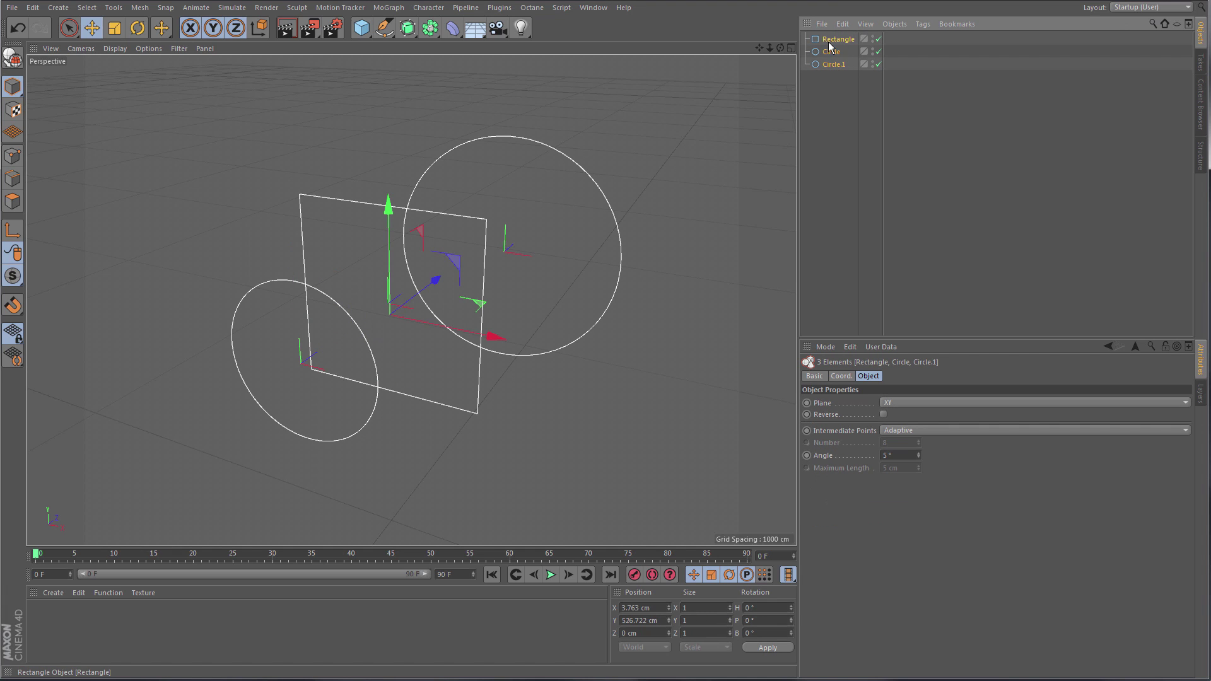
pyautogui.click(384, 28)
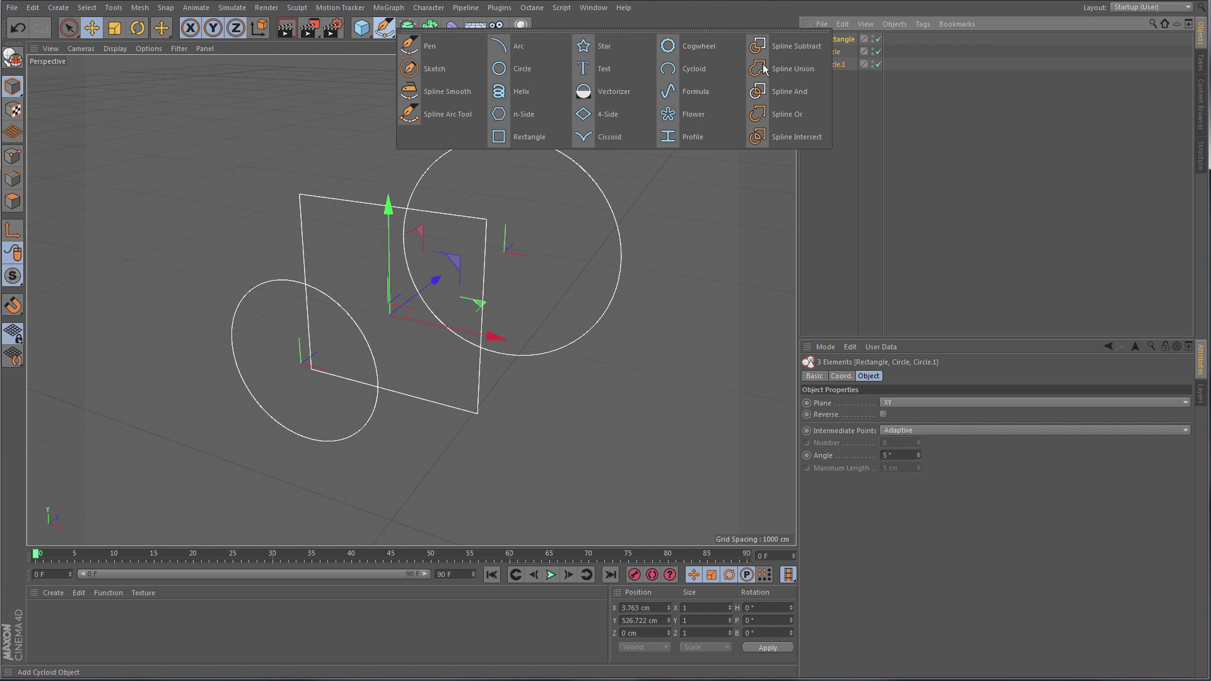
pyautogui.click(795, 49)
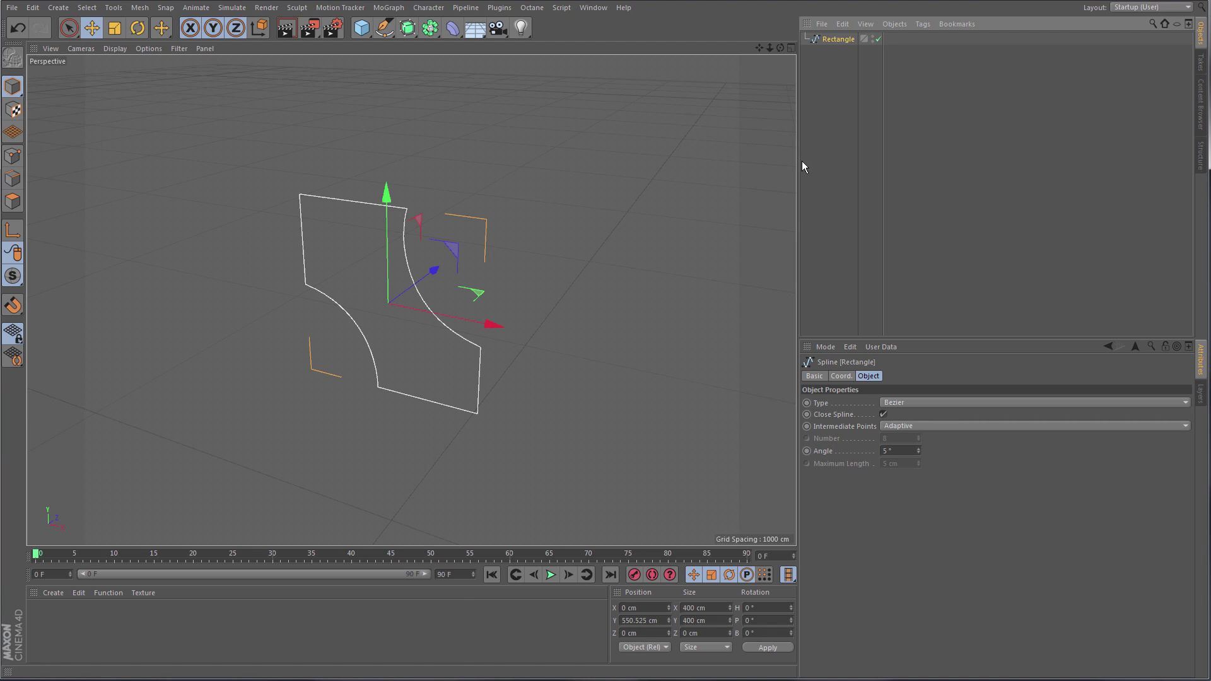
pyautogui.hotkey('ctrl', 'z')
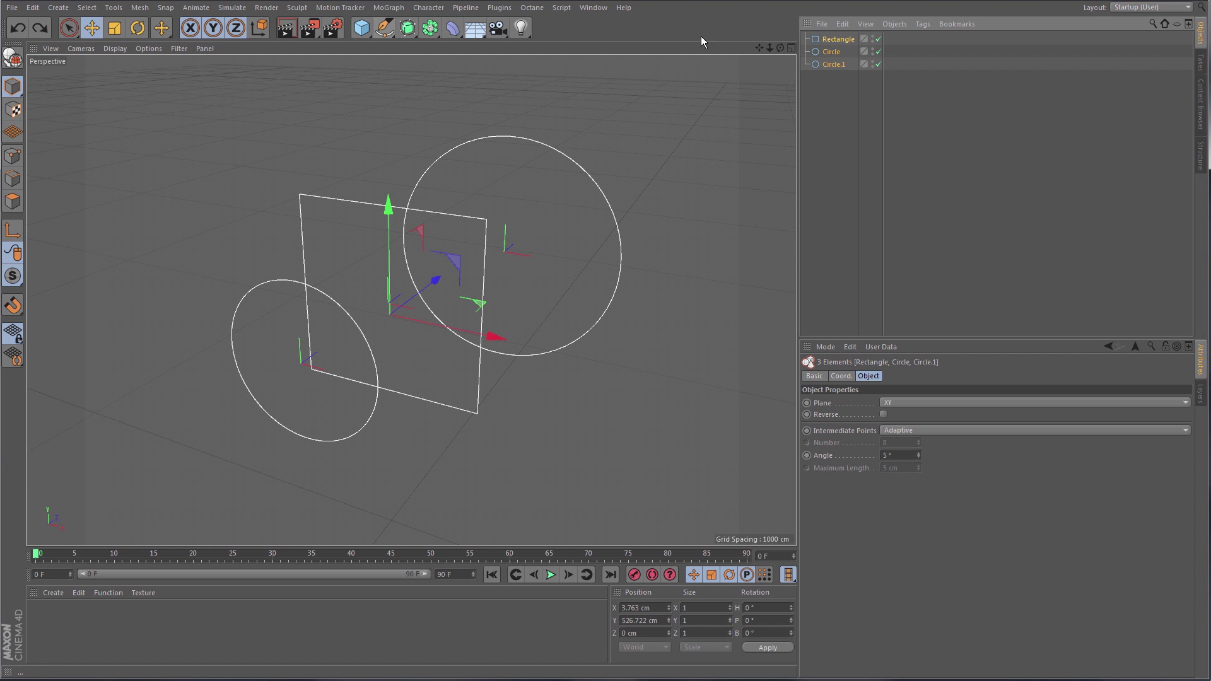
# Orbit around the splines and select the small circle Circle.1.
pyautogui.keyDown('alt'); pyautogui.moveTo(513, 251); pyautogui.dragTo(503, 305); pyautogui.keyUp('alt')
pyautogui.click(536, 146)
pyautogui.keyDown('alt'); pyautogui.moveTo(421, 301); pyautogui.dragTo(361, 226); pyautogui.keyUp('alt')
pyautogui.click(360, 223)
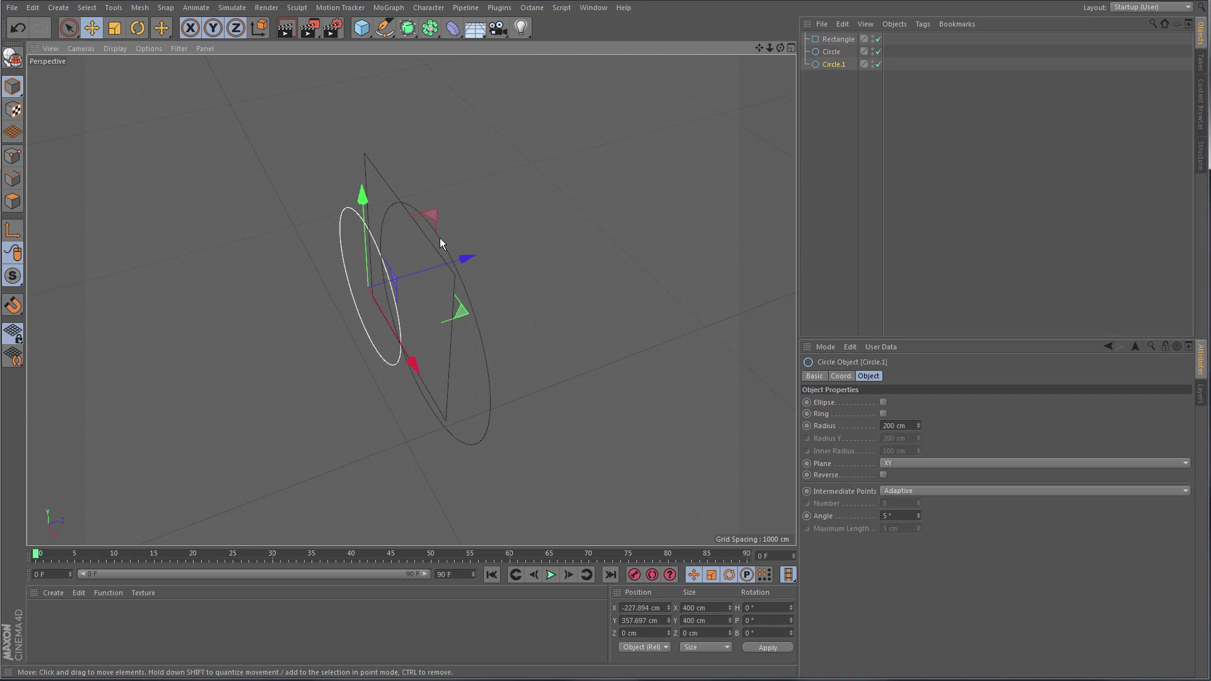
pyautogui.keyDown('alt'); pyautogui.moveTo(460, 260); pyautogui.dragTo(509, 226); pyautogui.keyUp('alt')
# Rotate Circle.1 to H -17.888°, then select all three splines.
pyautogui.press('r')
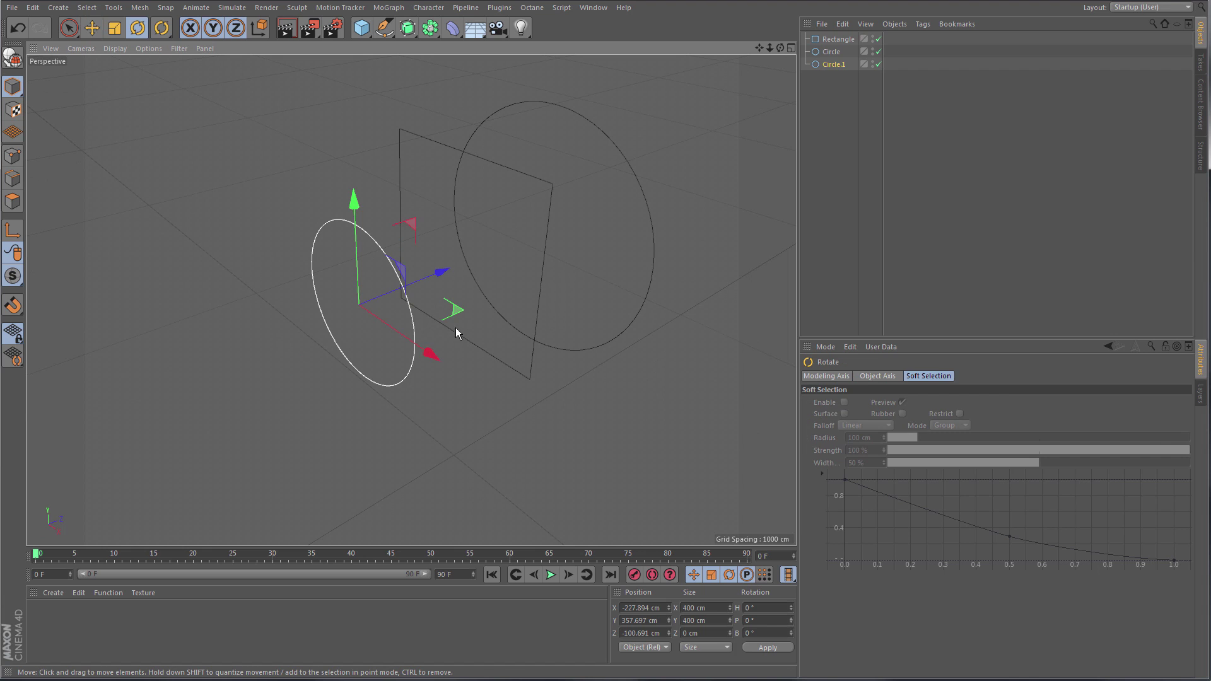
pyautogui.moveTo(383, 339); pyautogui.dragTo(361, 212)
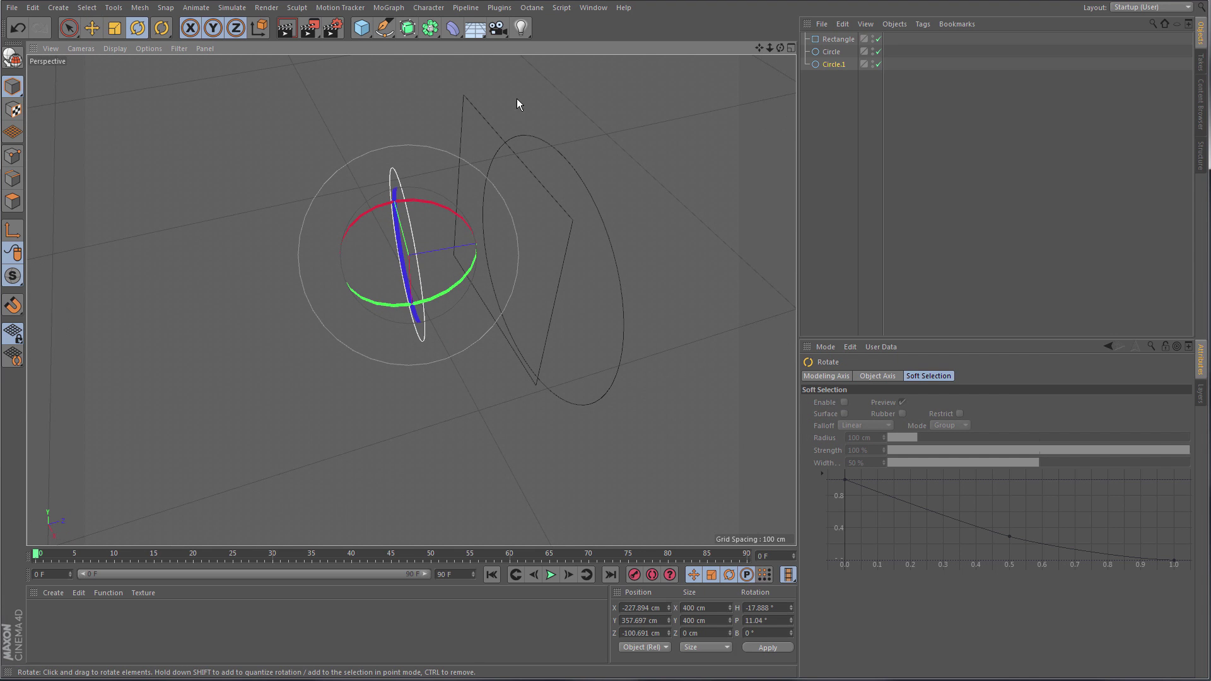
pyautogui.moveTo(559, 227)
pyautogui.keyDown('alt'); pyautogui.mouseDown()
pyautogui.moveTo(502, 273)
pyautogui.moveTo(568, 234)
pyautogui.moveTo(462, 347)
pyautogui.moveTo(600, 87)
pyautogui.moveTo(550, 179)
pyautogui.moveTo(453, 297)
pyautogui.moveTo(568, 206)
pyautogui.mouseUp(); pyautogui.keyUp('alt')
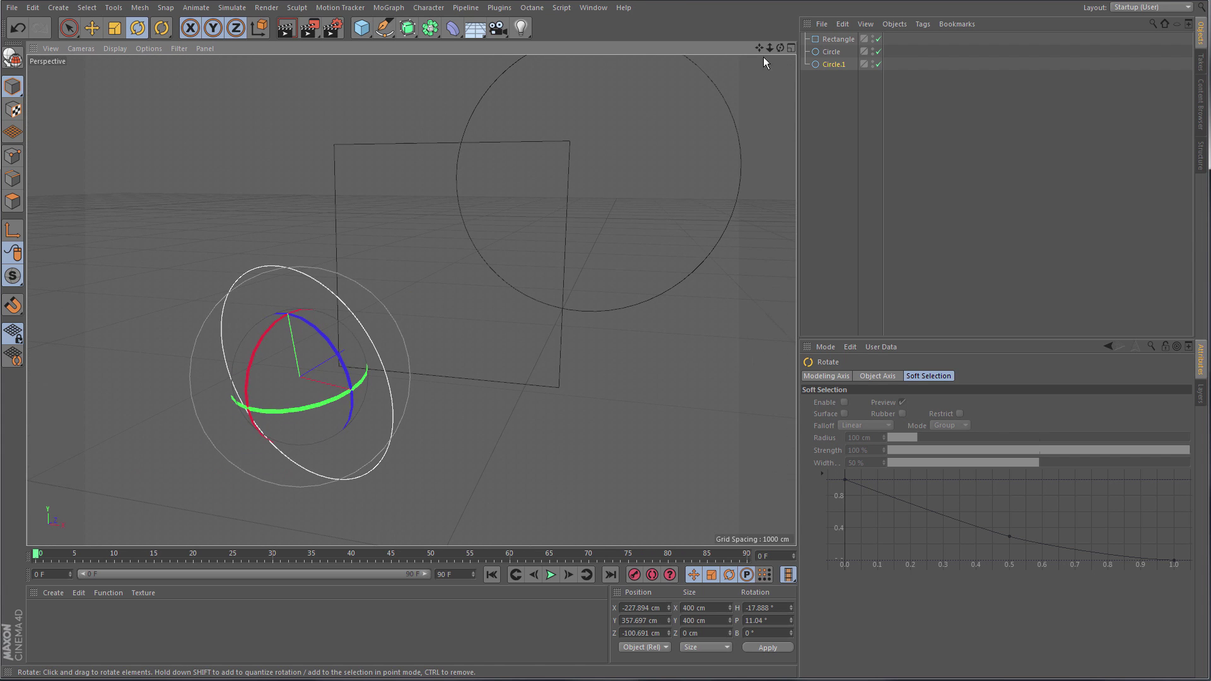
pyautogui.click(830, 71)
pyautogui.click(831, 66)
pyautogui.keyDown('shift'); pyautogui.click(835, 38); pyautogui.keyUp('shift')
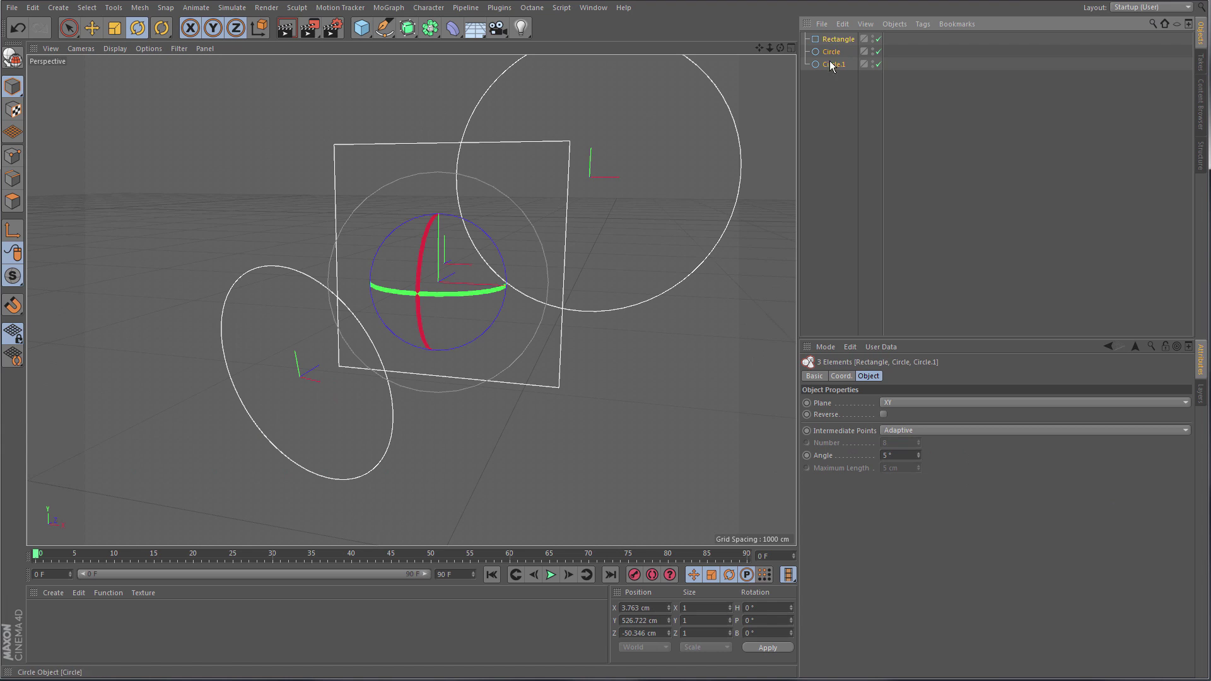
pyautogui.click(384, 28)
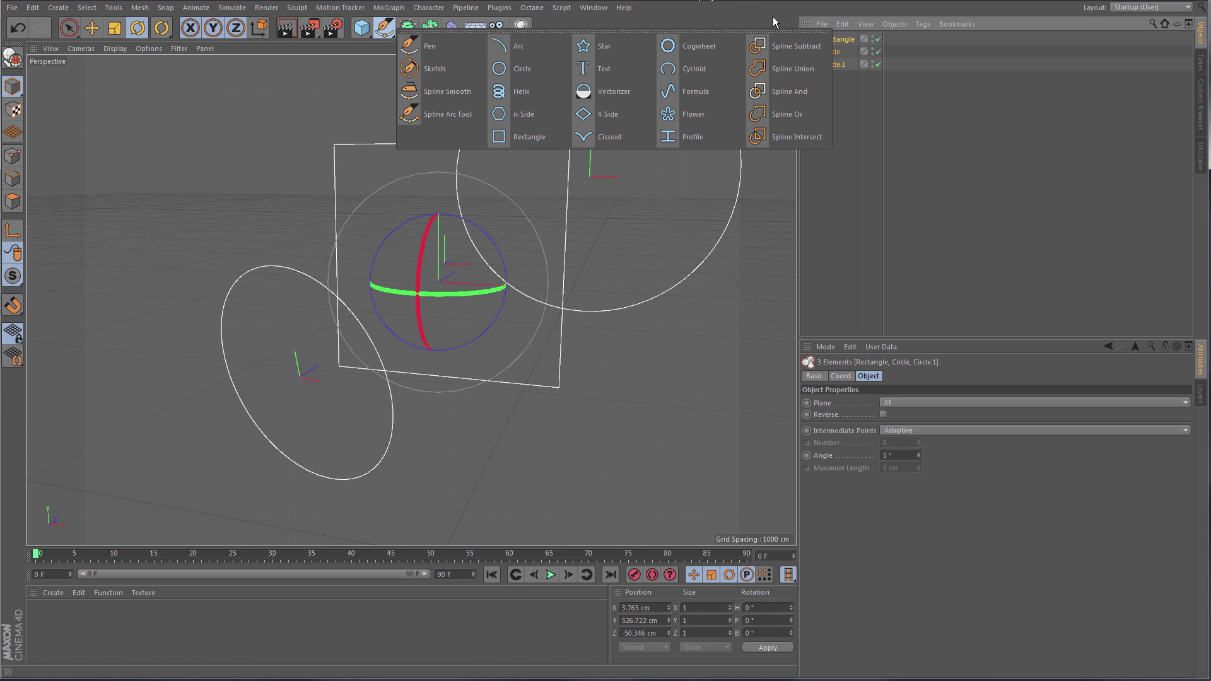
pyautogui.click(796, 46)
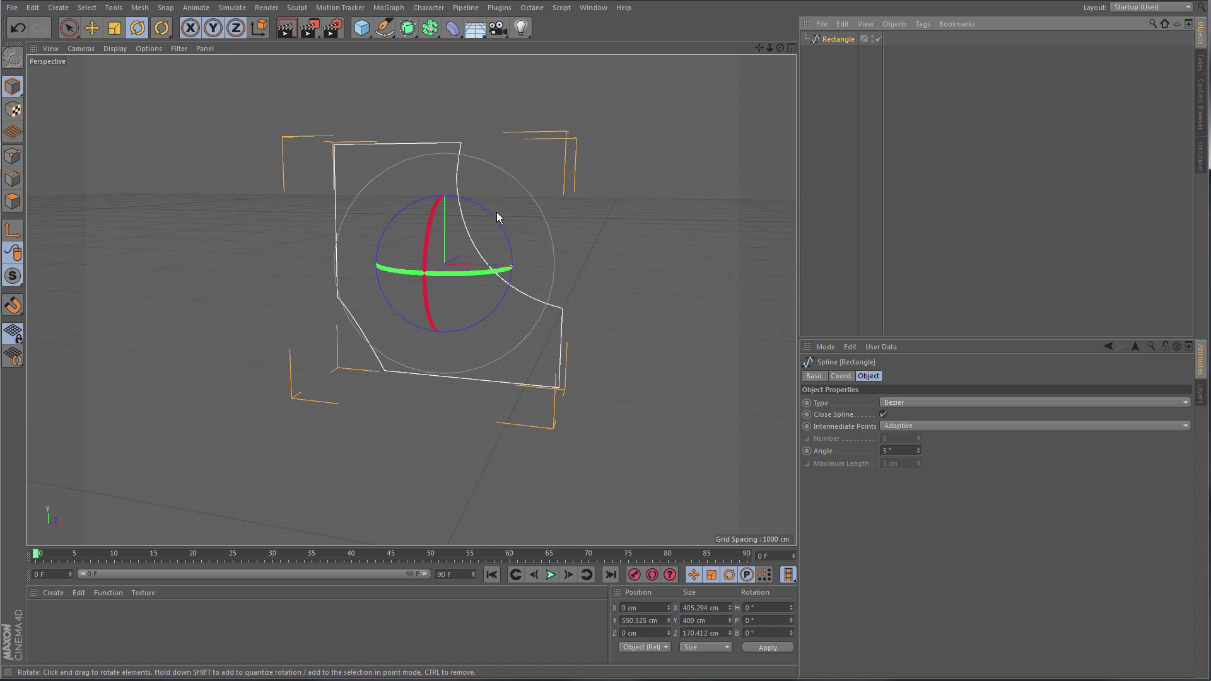
pyautogui.moveTo(506, 234); pyautogui.dragTo(407, 284)
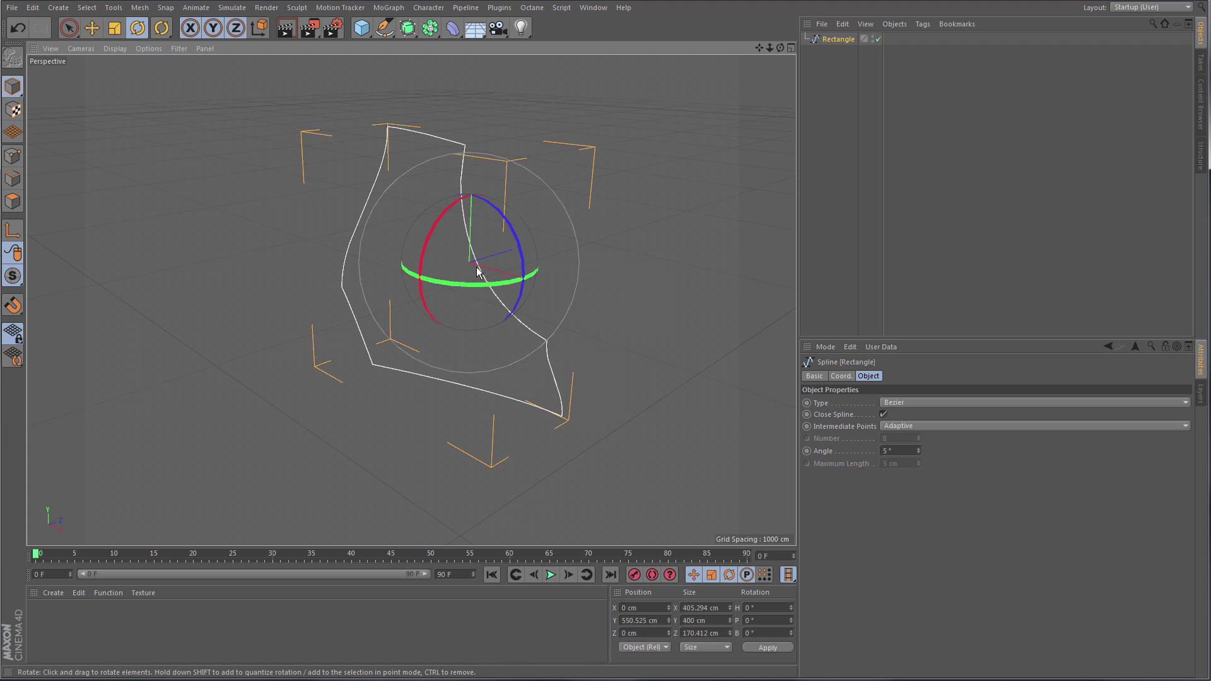
pyautogui.click(384, 28)
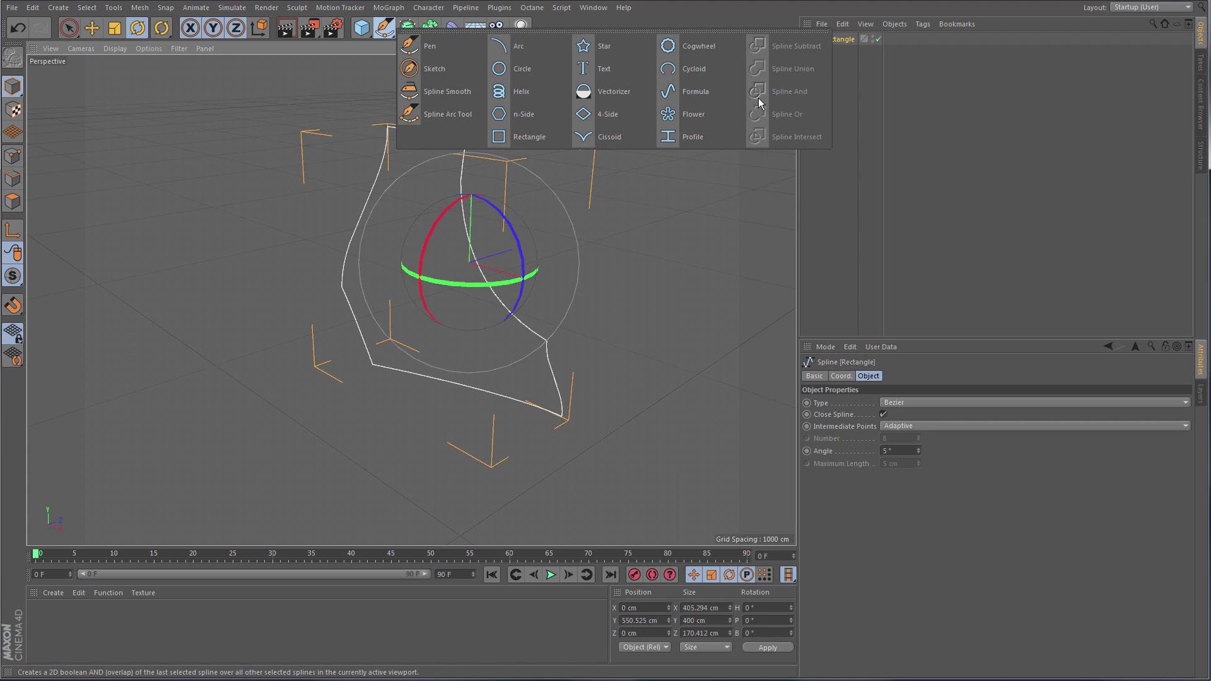
pyautogui.hotkey('ctrl', 'z')
pyautogui.hotkey('ctrl', 'z')
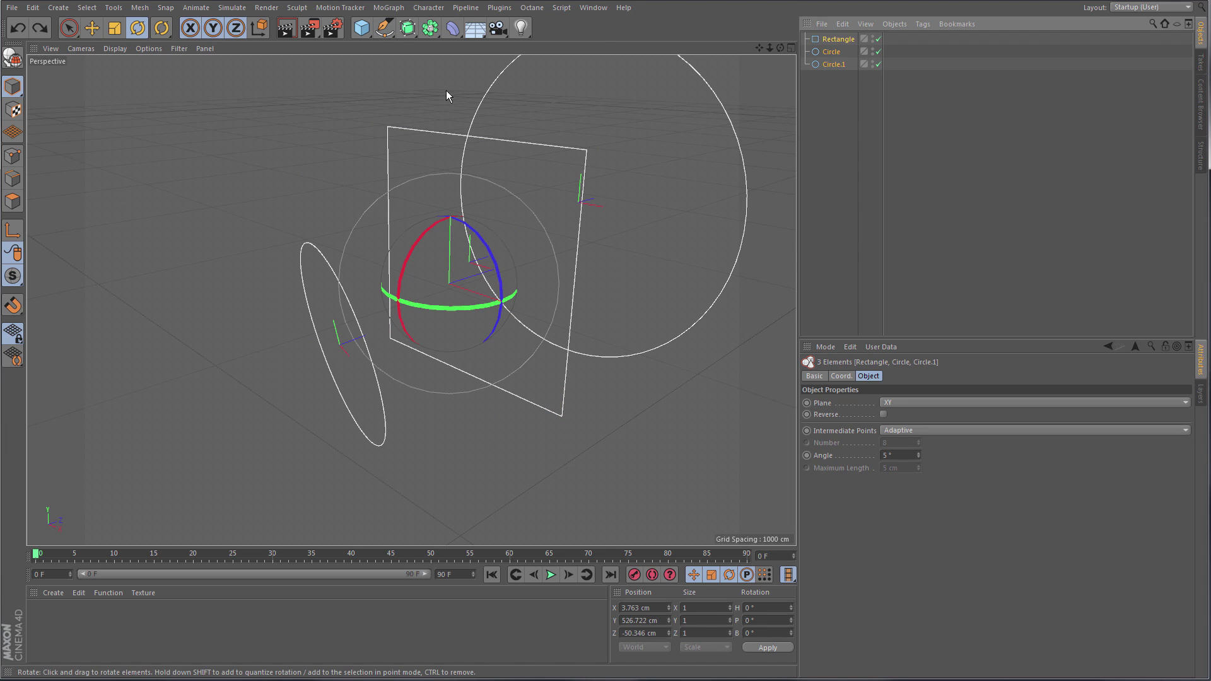
pyautogui.click(384, 28)
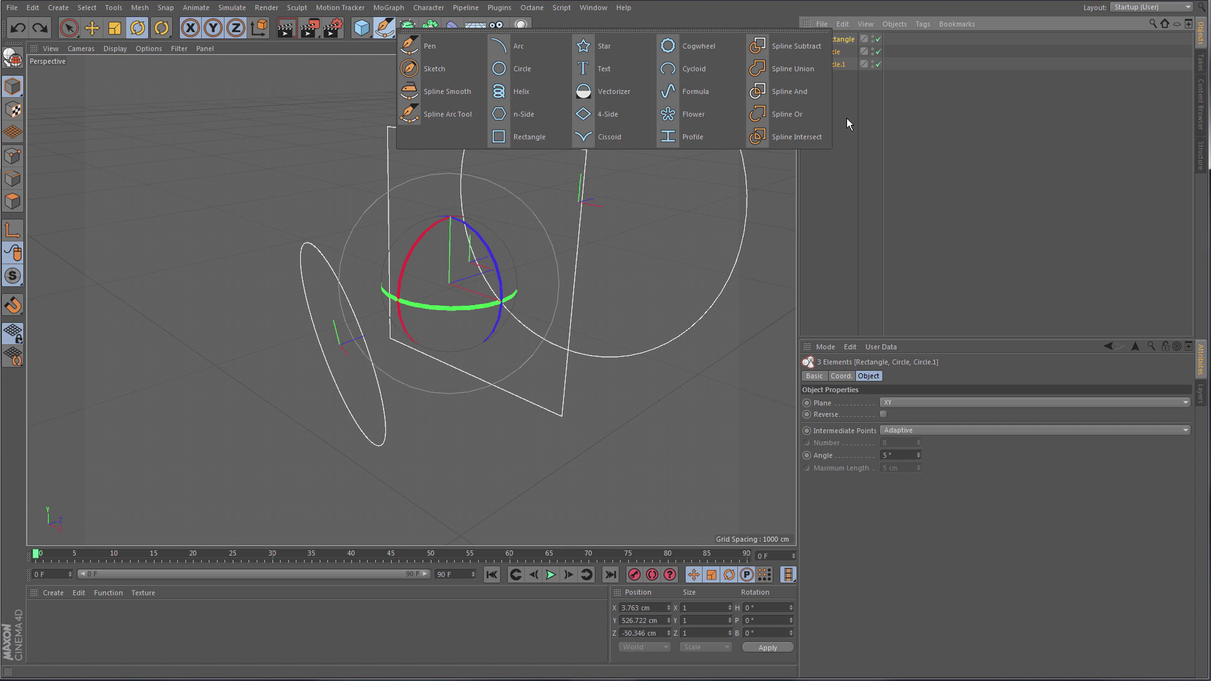
pyautogui.keyDown('alt'); pyautogui.moveTo(492, 222); pyautogui.dragTo(430, 305); pyautogui.keyUp('alt')
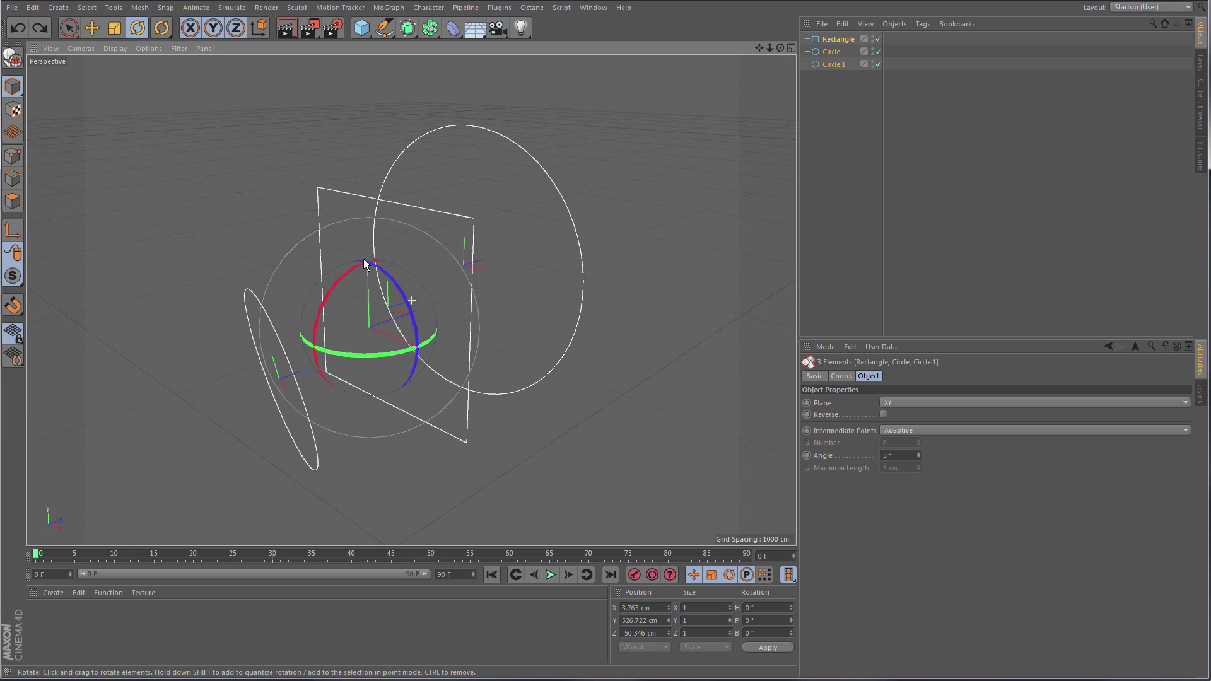
pyautogui.click(384, 28)
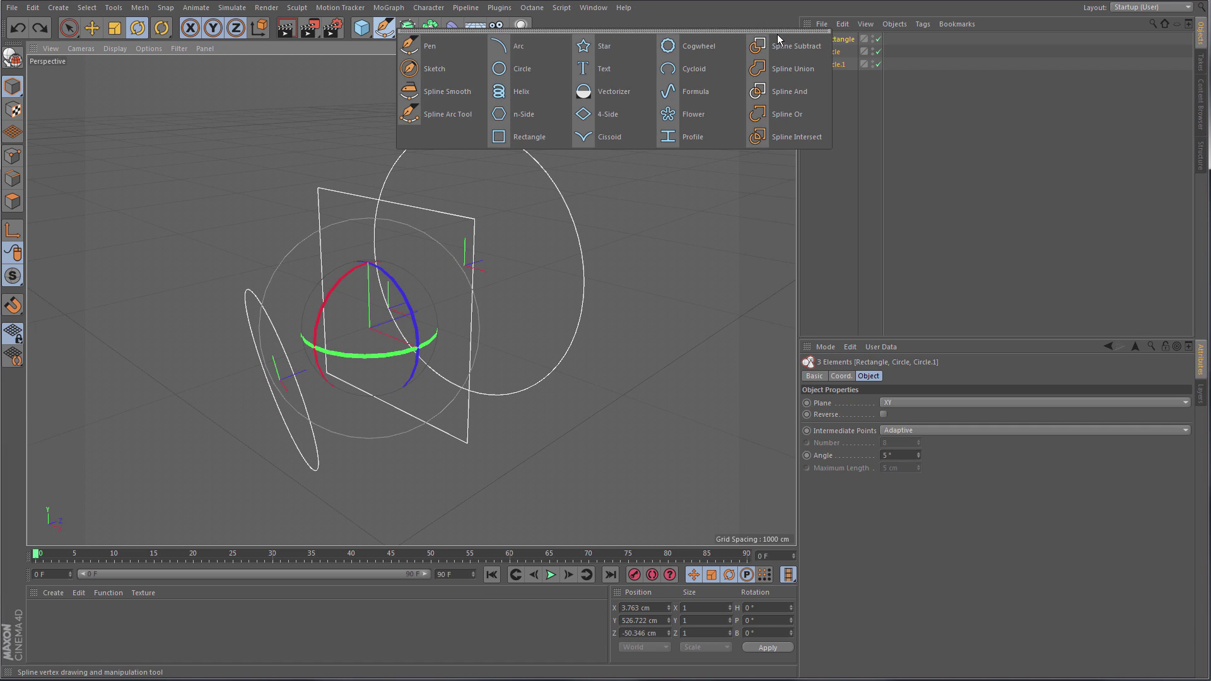
pyautogui.click(811, 45)
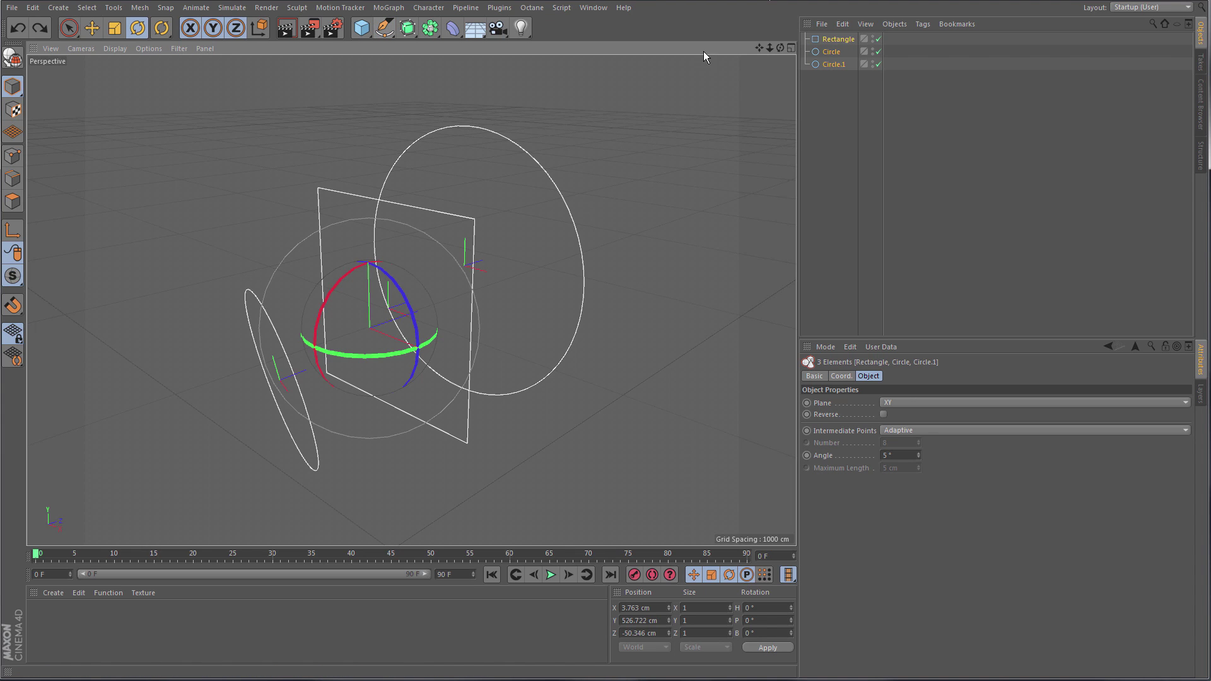
# Add a Spline Mask object, leaving Mode at Union and Axis at XY (Along Z).
pyautogui.click(430, 33)
pyautogui.click(483, 68)
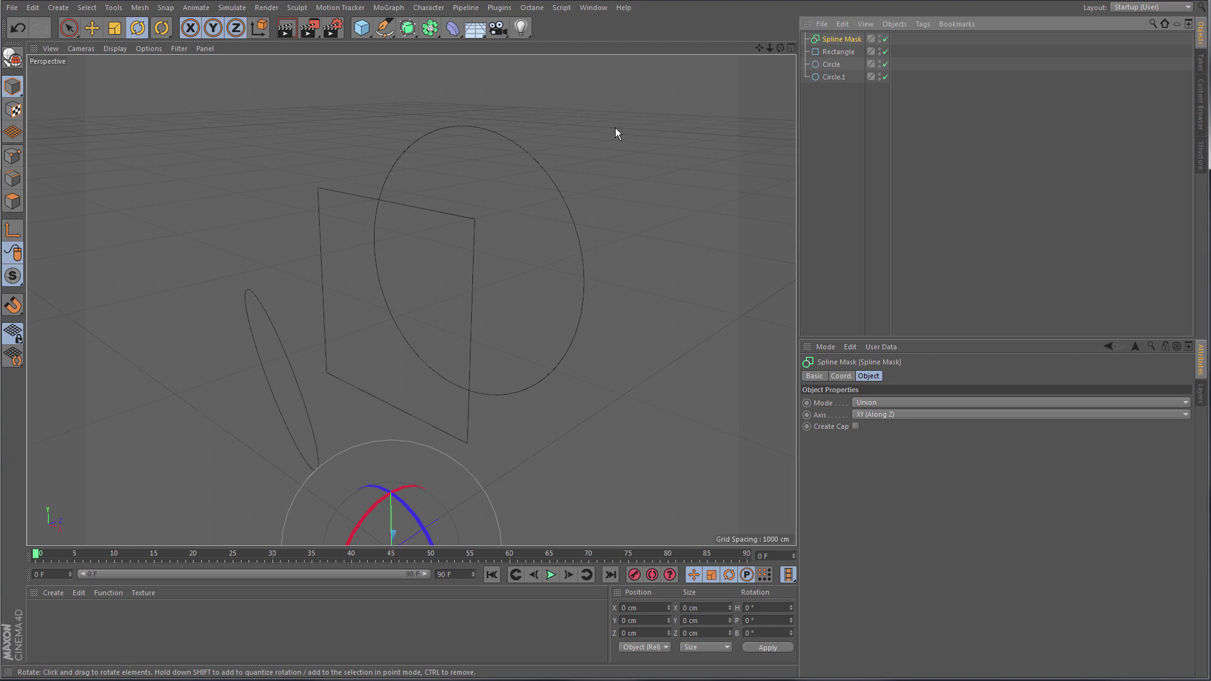
pyautogui.click(882, 404)
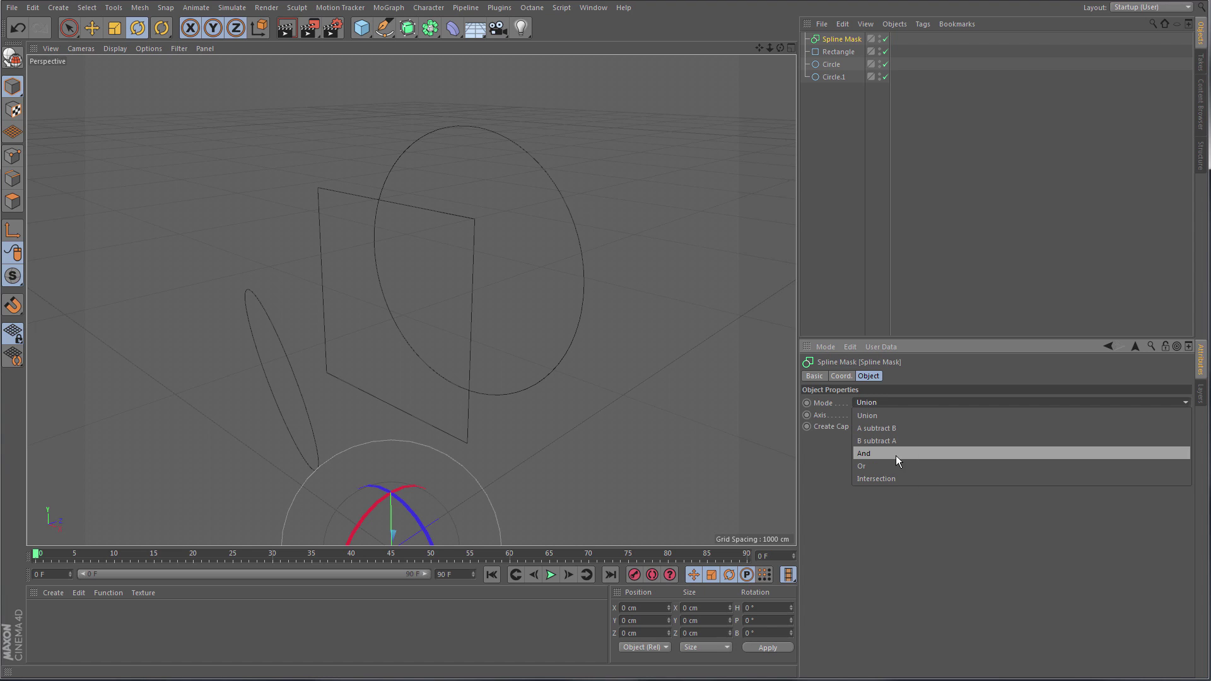
pyautogui.click(820, 447)
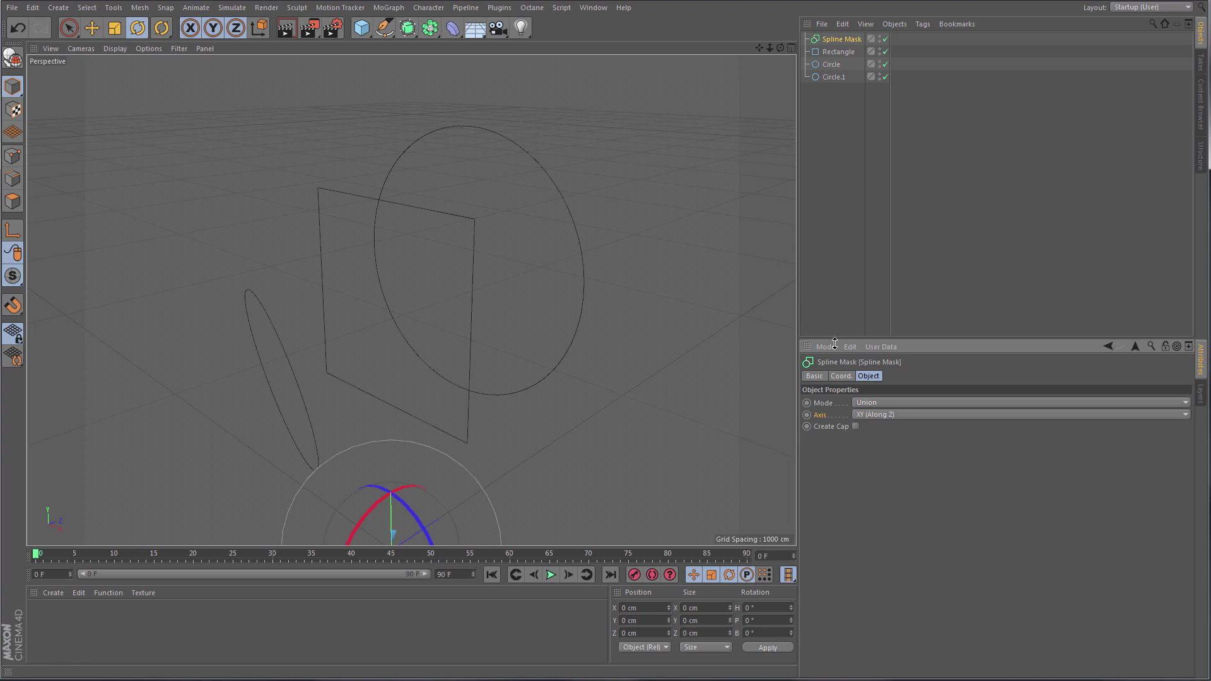
pyautogui.click(865, 415)
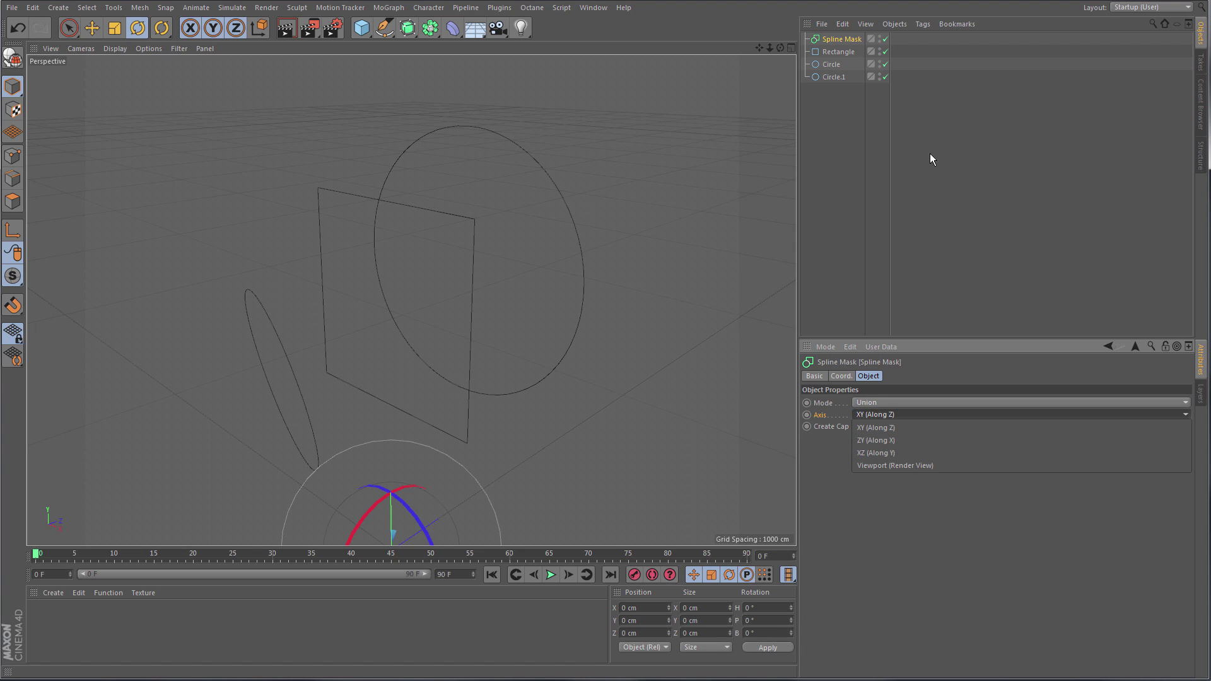
pyautogui.click(839, 156)
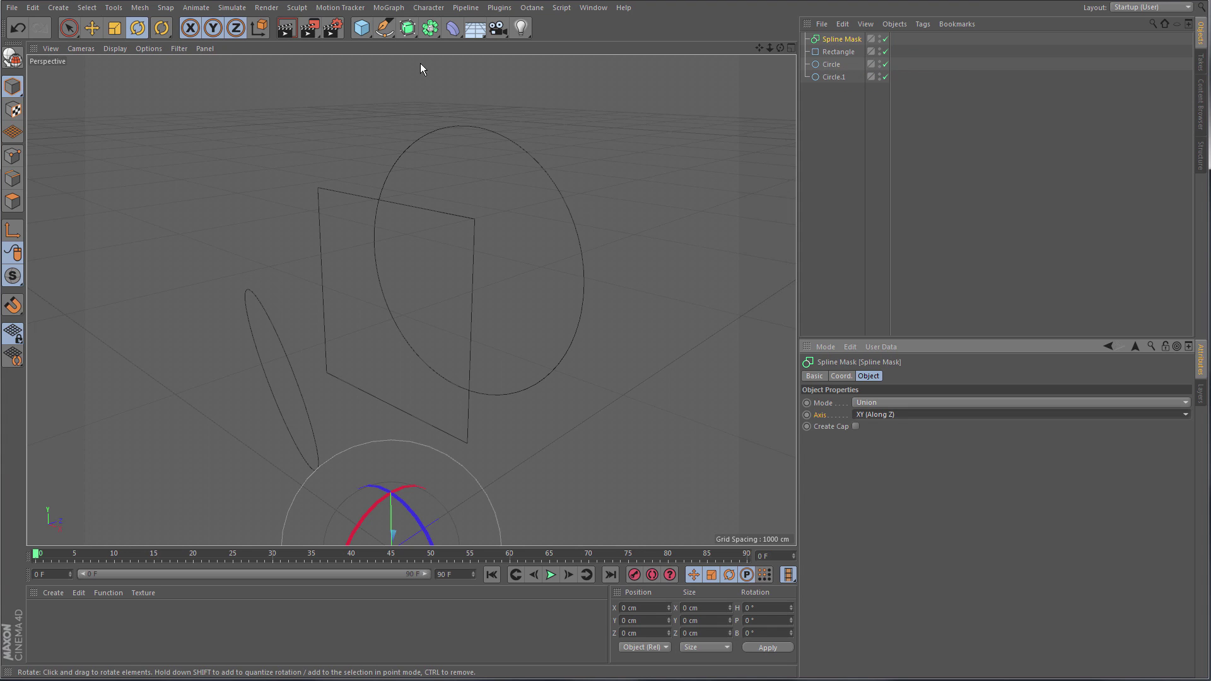
pyautogui.click(384, 28)
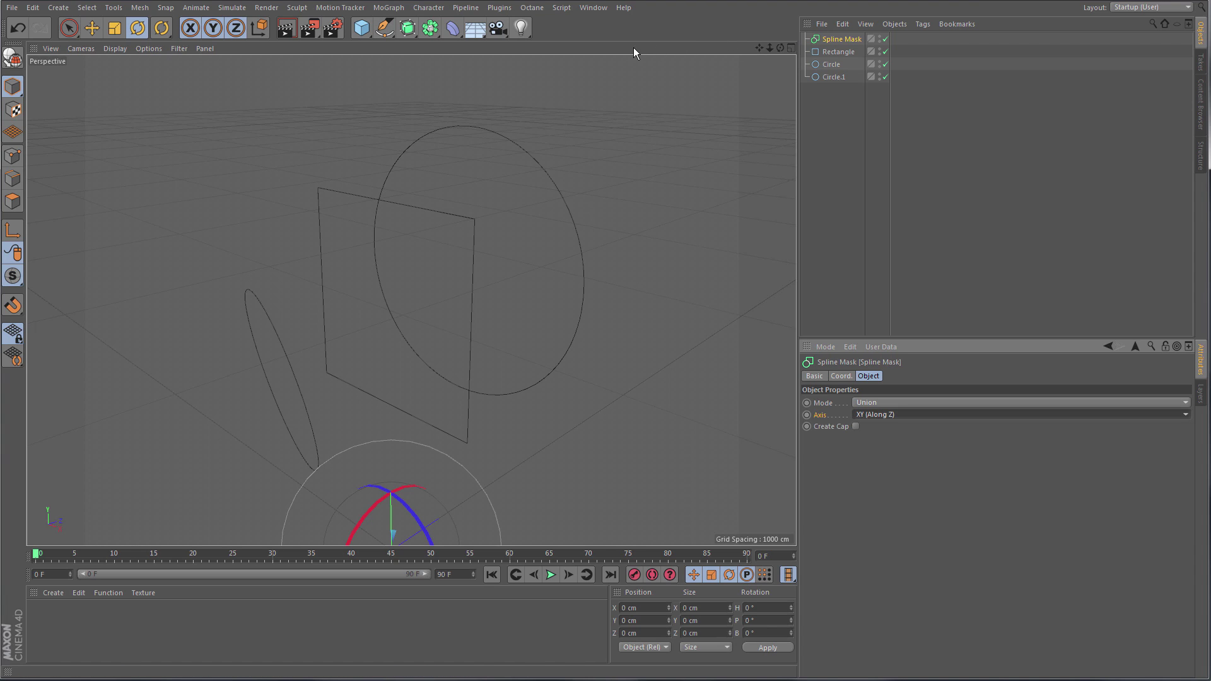
pyautogui.click(593, 11)
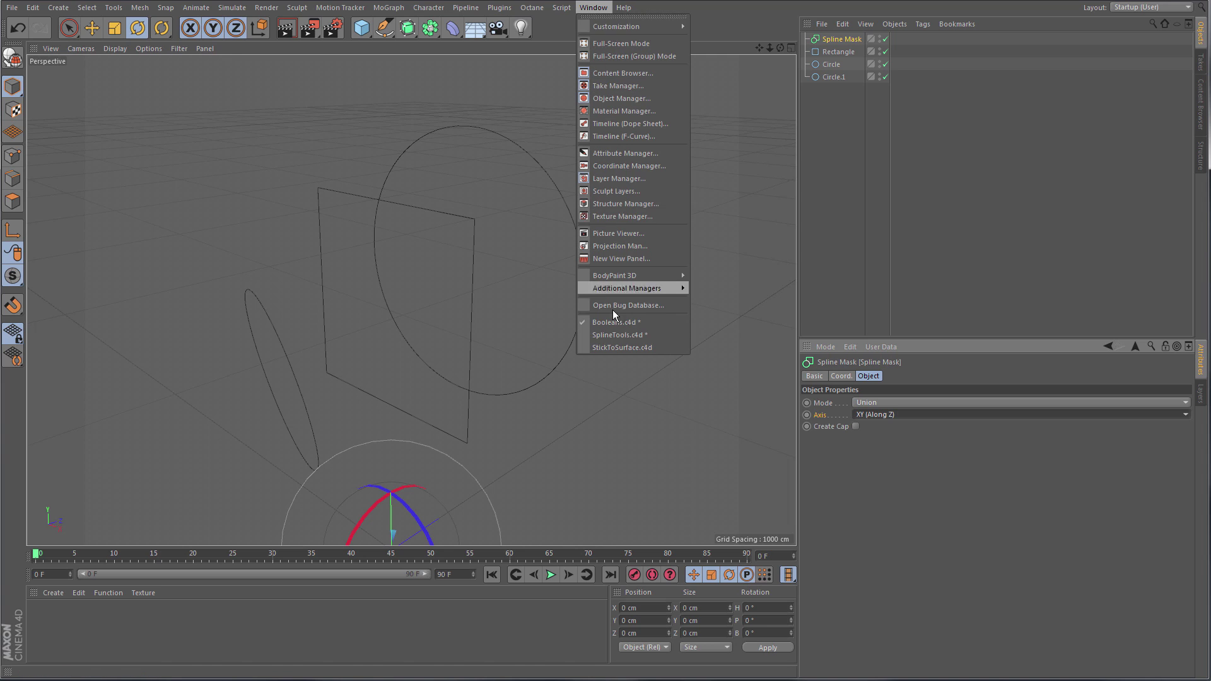
pyautogui.click(644, 347)
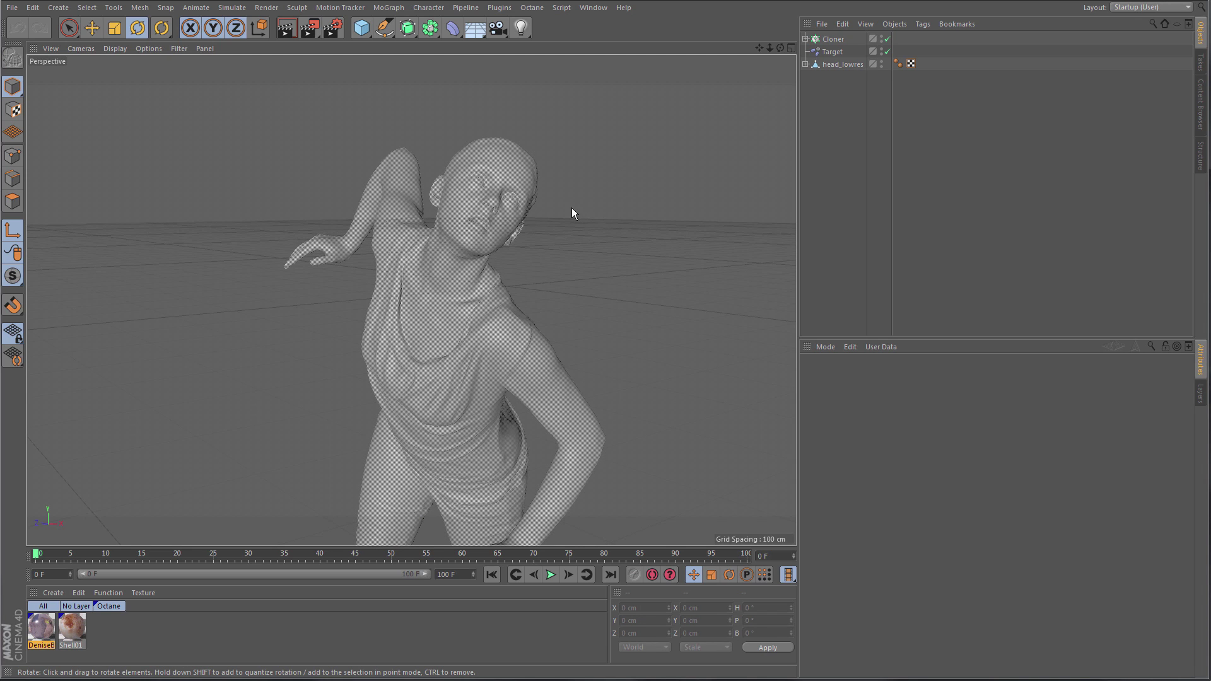
pyautogui.click(589, 9)
pyautogui.click(631, 321)
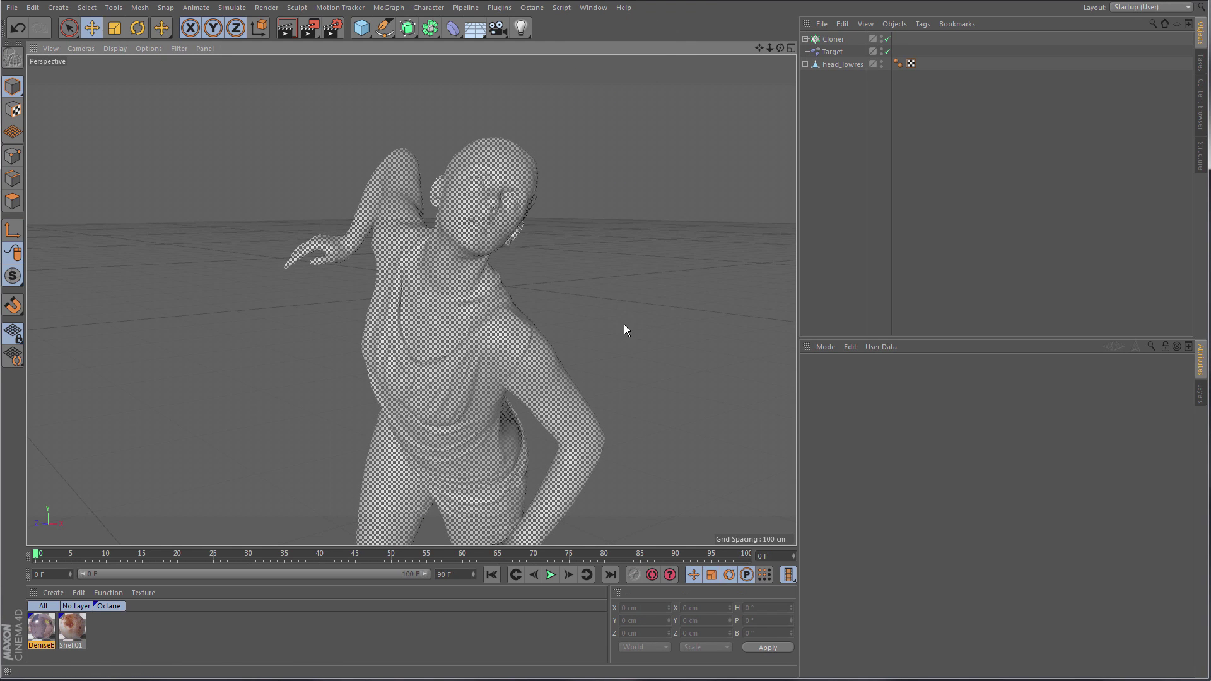
pyautogui.keyDown('alt'); pyautogui.moveTo(478, 236); pyautogui.dragTo(484, 204); pyautogui.keyUp('alt')
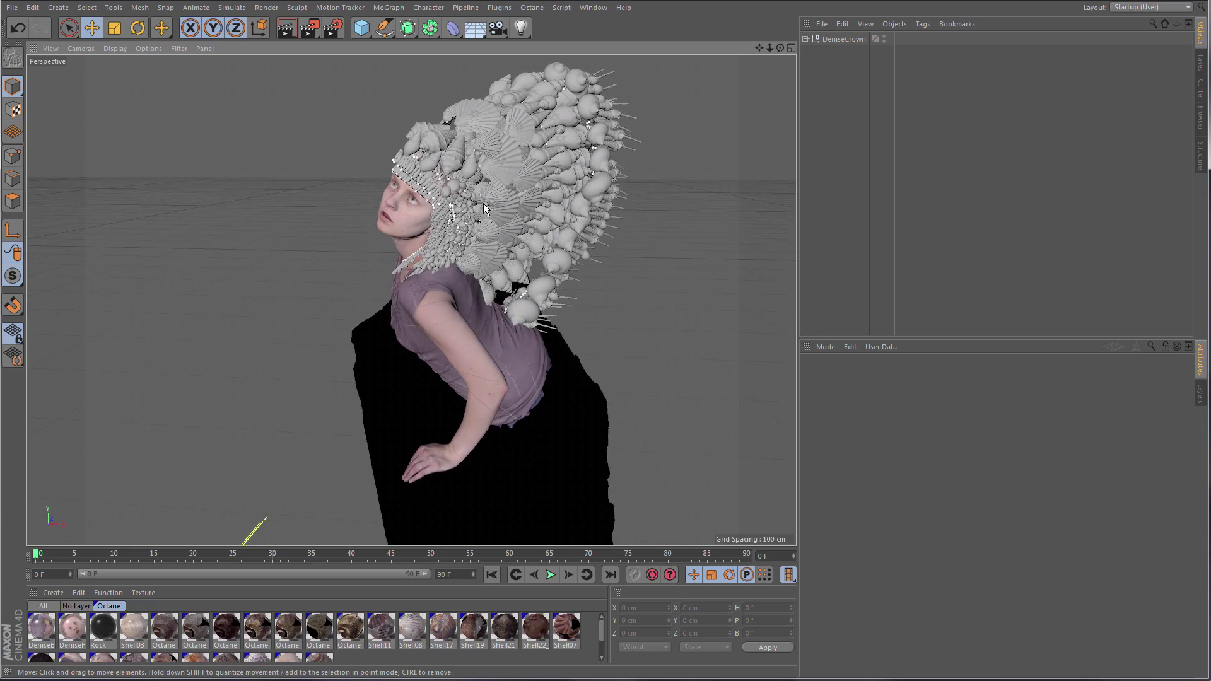
pyautogui.scroll(5, 537, 186)
pyautogui.scroll(-5, 538, 182)
pyautogui.keyDown('alt'); pyautogui.moveTo(512, 294); pyautogui.dragTo(481, 300); pyautogui.keyUp('alt')
pyautogui.scroll(-3, 478, 279)
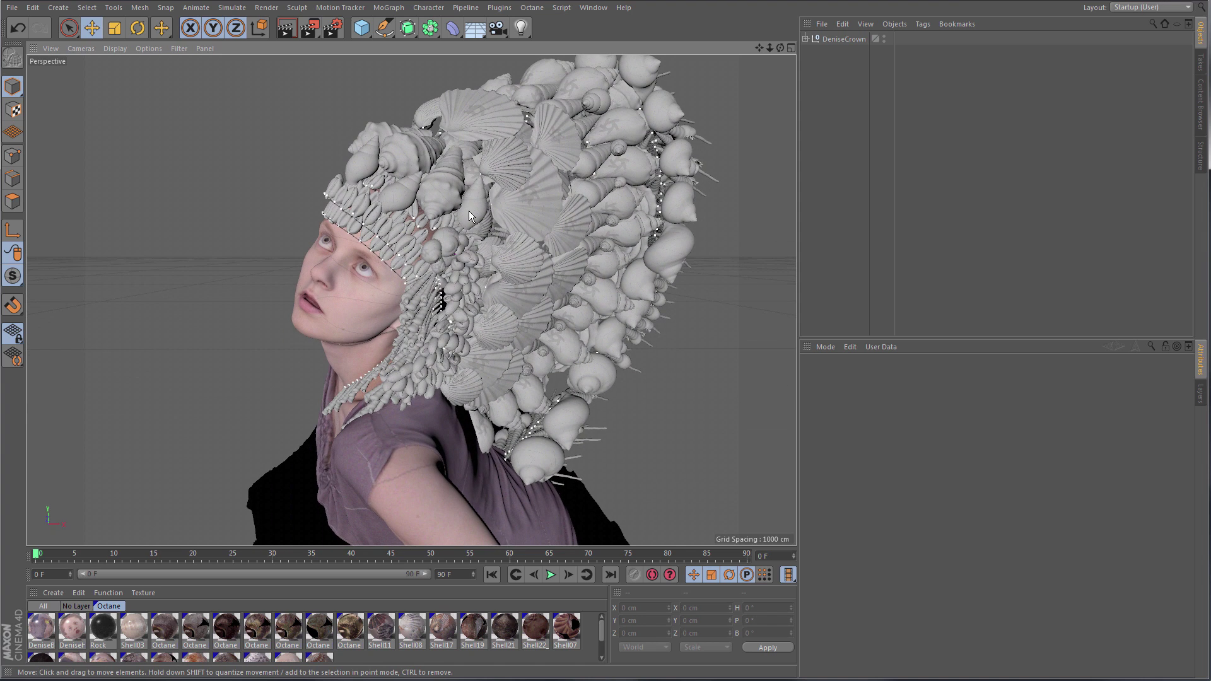
pyautogui.click(593, 8)
pyautogui.click(604, 324)
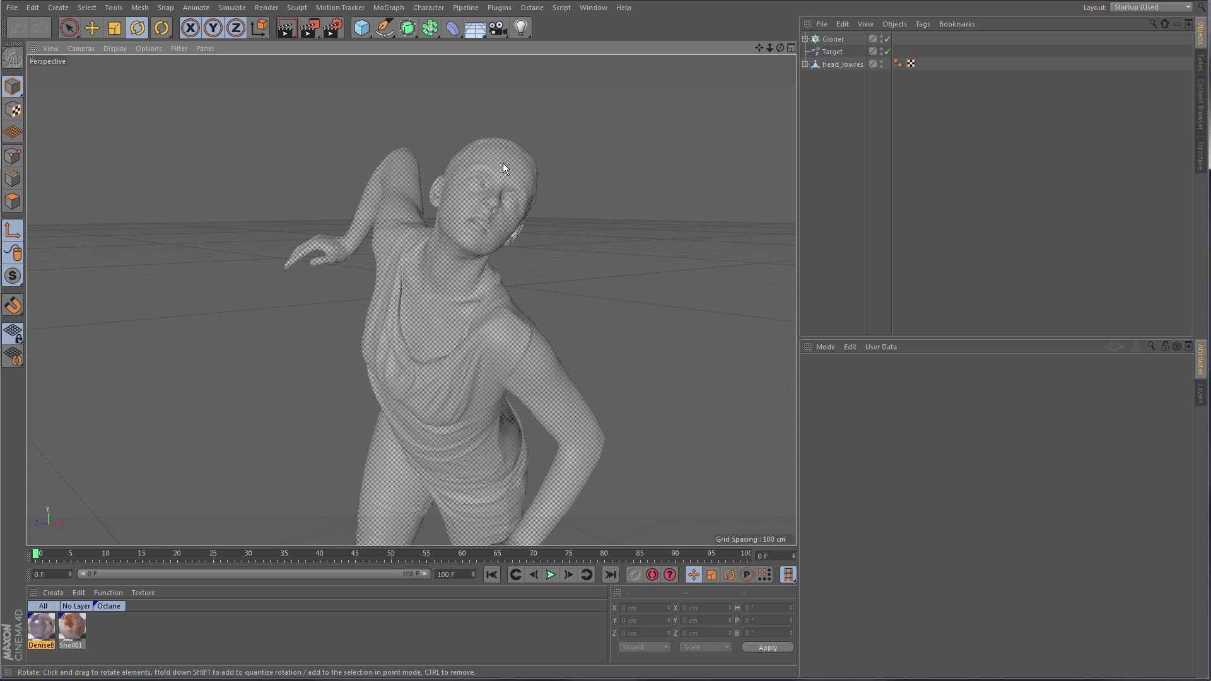
# Zoom into the head close-up and switch to the Sketch spline tool.
pyautogui.scroll(5, 543, 161)
pyautogui.keyDown('alt'); pyautogui.moveTo(536, 173); pyautogui.dragTo(434, 215); pyautogui.keyUp('alt')
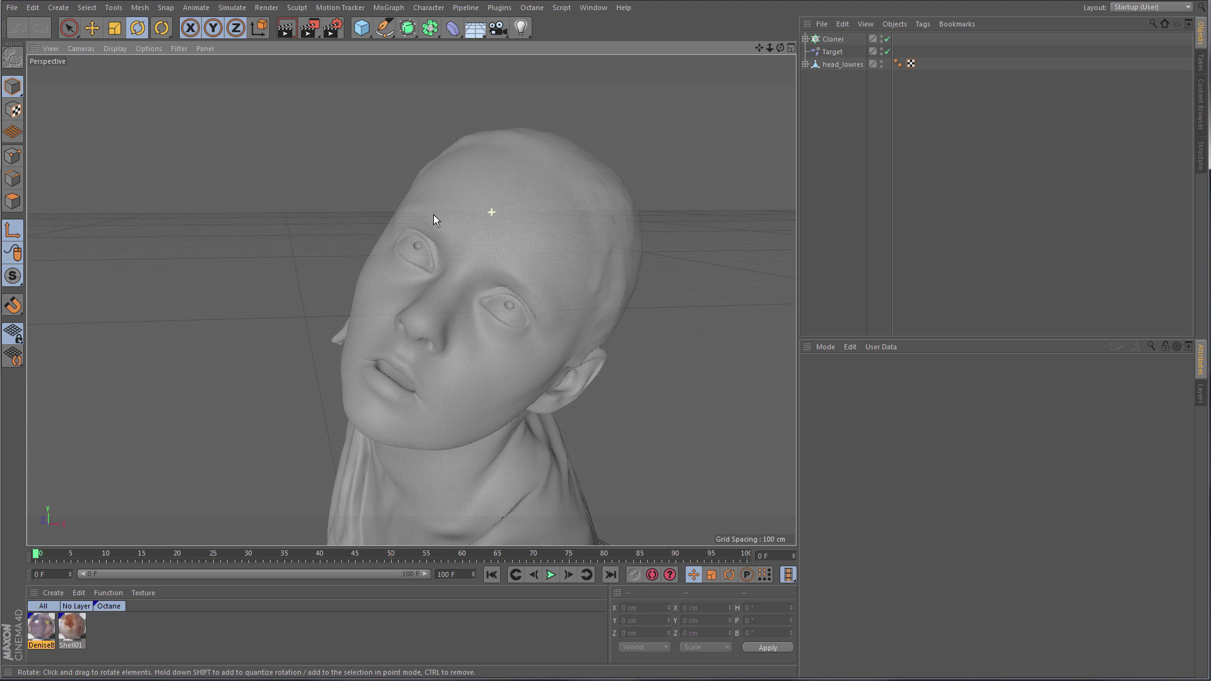
pyautogui.click(384, 28)
pyautogui.click(435, 67)
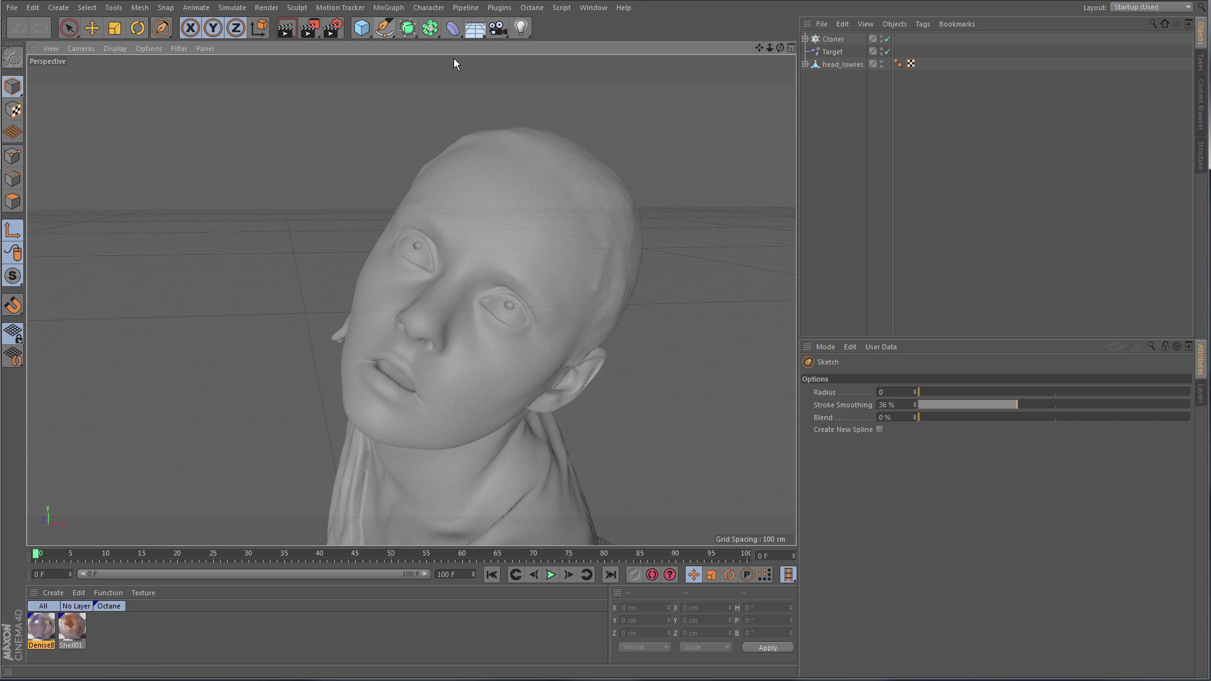
# Turn on snapping with edge snap off and sketch a stroke across the forehead.
pyautogui.click(12, 306)
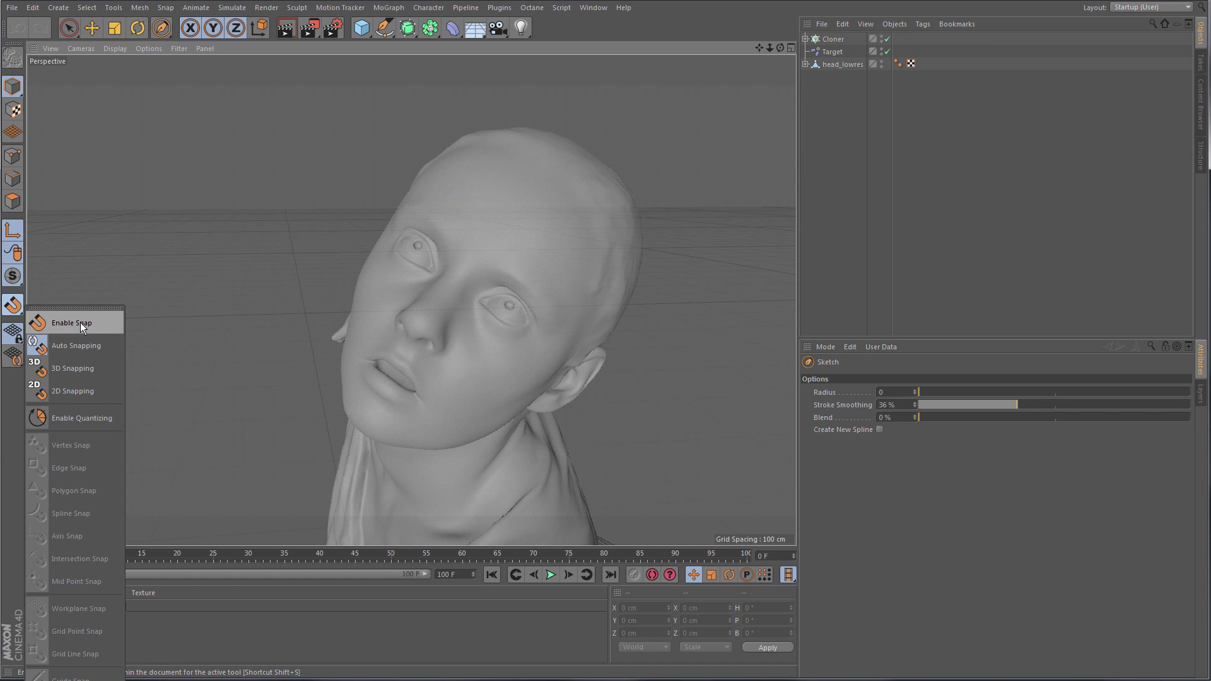
pyautogui.click(84, 323)
pyautogui.click(13, 305)
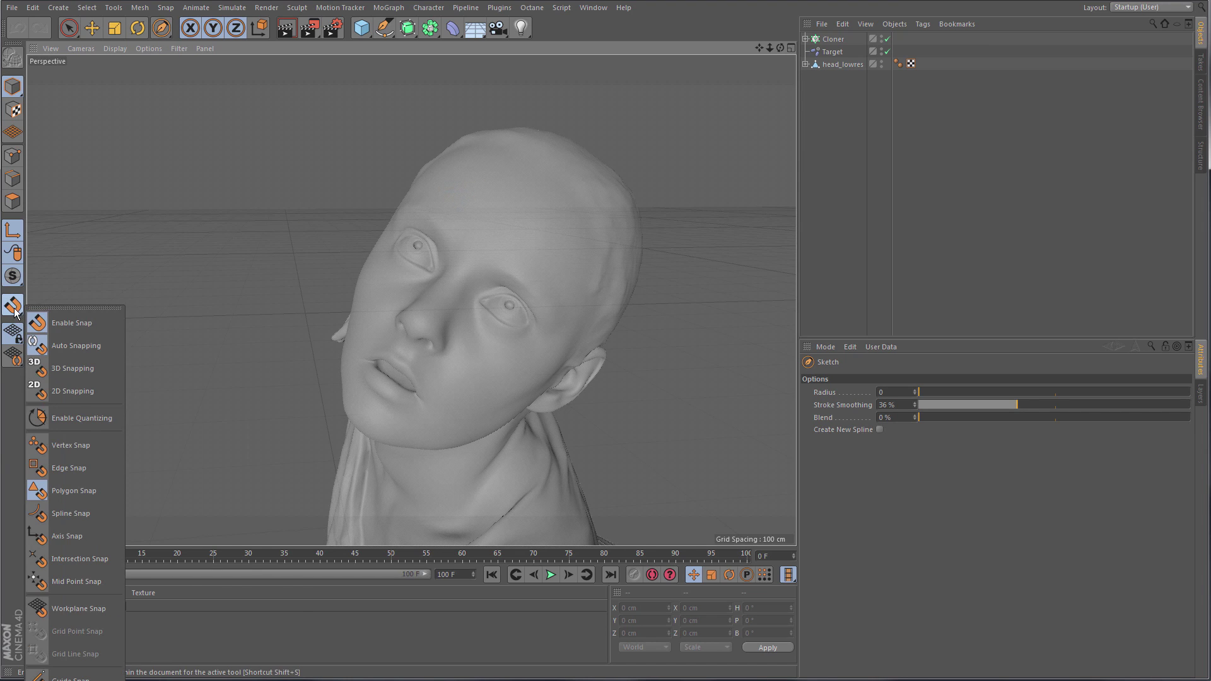
pyautogui.click(94, 468)
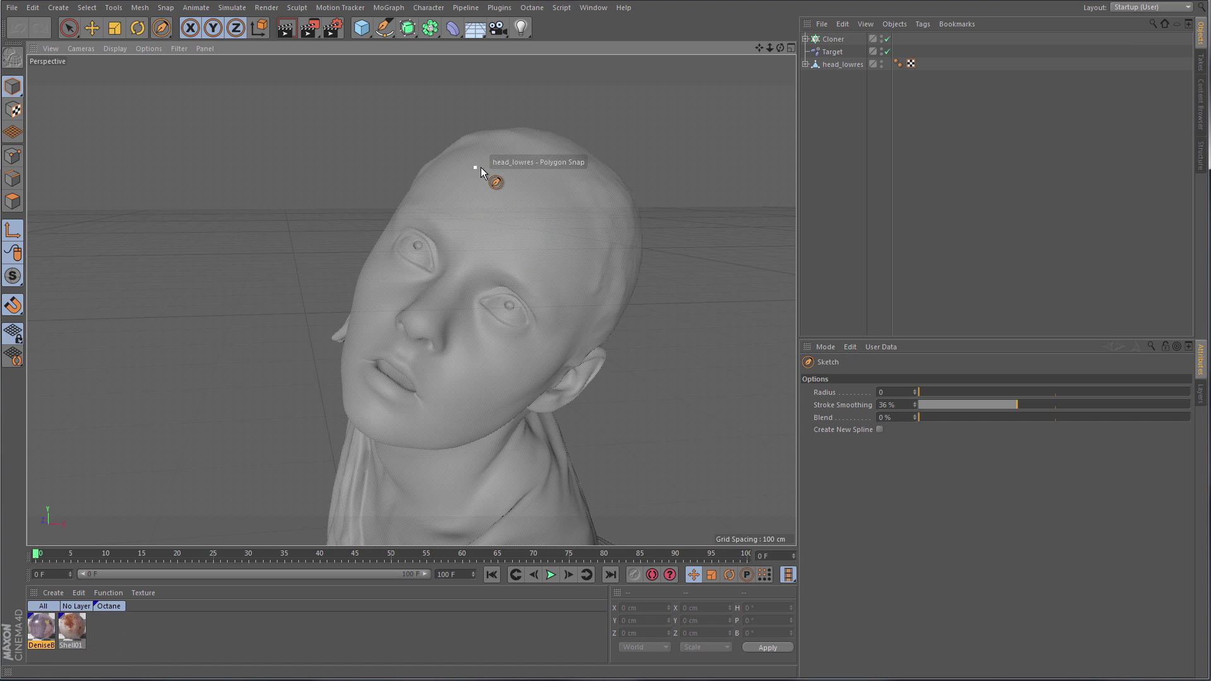
pyautogui.moveTo(480, 167)
pyautogui.mouseDown()
pyautogui.moveTo(541, 194)
pyautogui.moveTo(571, 280)
pyautogui.mouseUp()
pyautogui.moveTo(525, 243)
pyautogui.keyDown('alt'); pyautogui.mouseDown()
pyautogui.moveTo(504, 287)
pyautogui.moveTo(385, 256)
pyautogui.moveTo(445, 185)
pyautogui.moveTo(483, 250)
pyautogui.moveTo(509, 238)
pyautogui.mouseUp(); pyautogui.keyUp('alt')
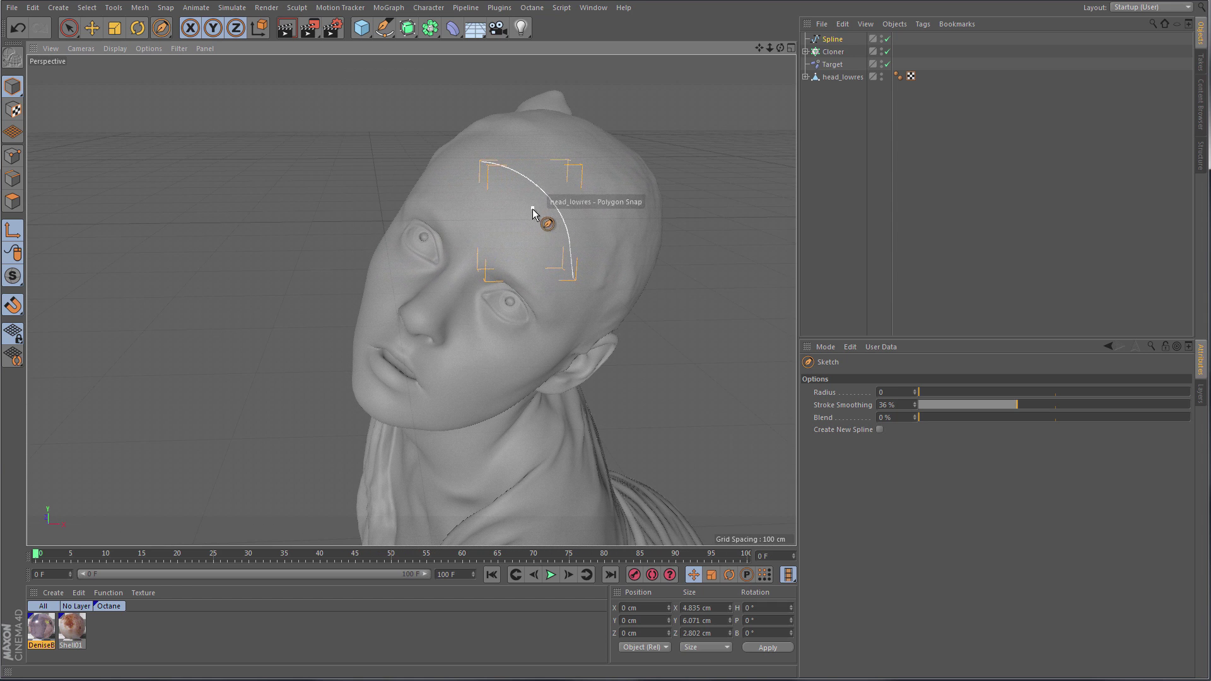
# Drag the Spline into the Cloner's Object field so shells line the forehead arc.
pyautogui.click(831, 52)
pyautogui.moveTo(833, 42); pyautogui.dragTo(873, 461)
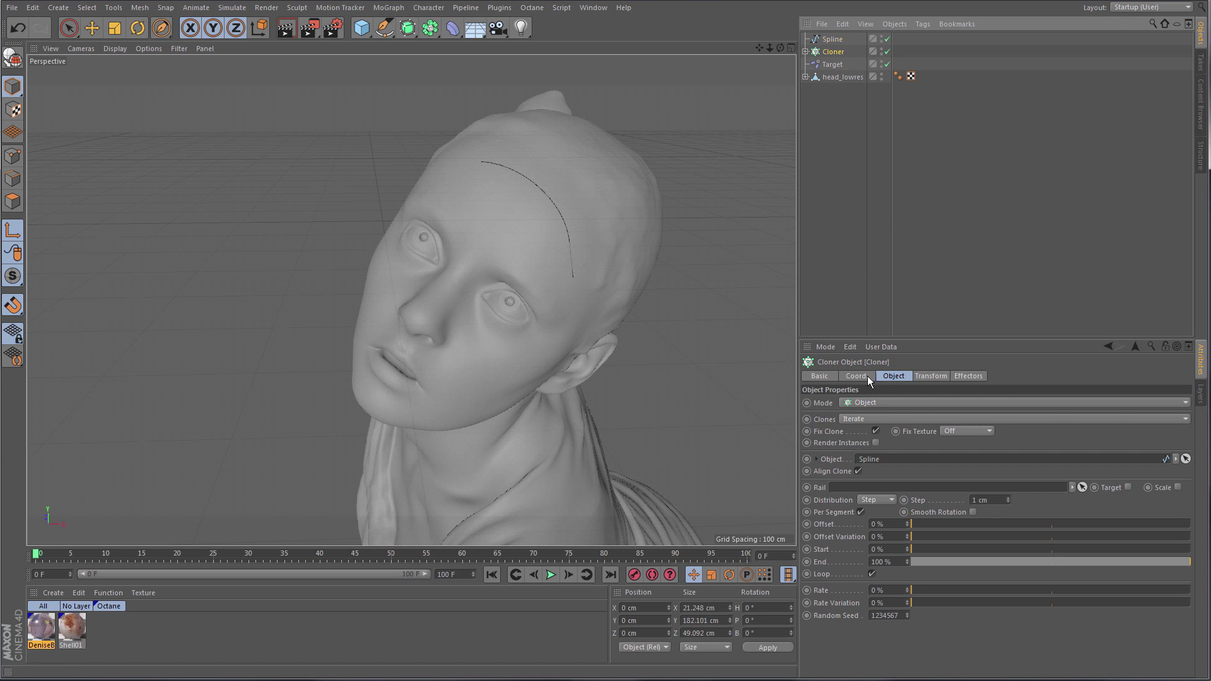
pyautogui.click(806, 51)
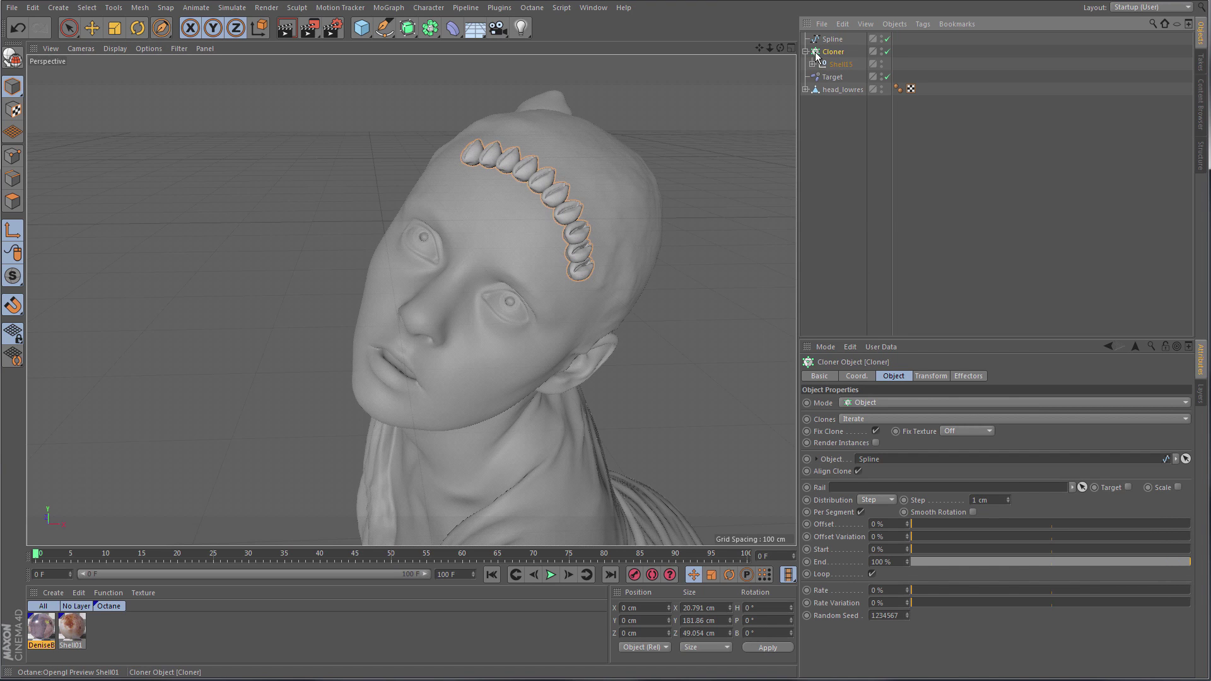
pyautogui.click(806, 51)
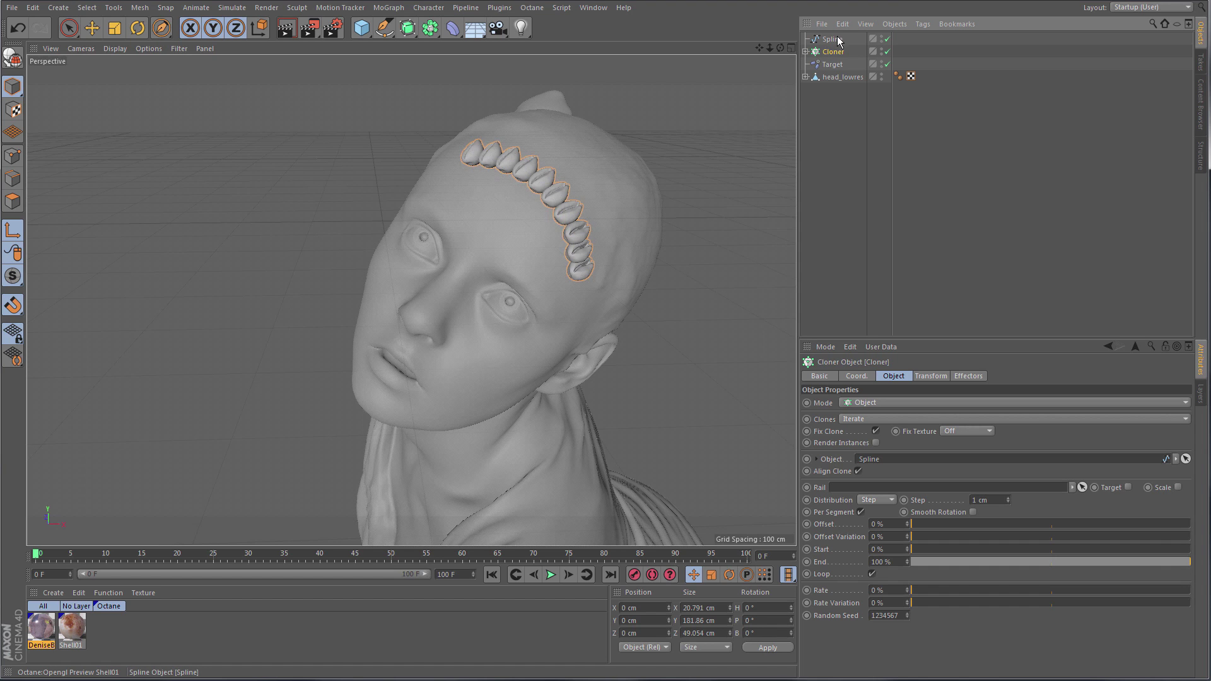
pyautogui.click(836, 39)
# Sketch new strands over the shells and down the side of the head.
pyautogui.keyDown('alt'); pyautogui.moveTo(481, 258); pyautogui.dragTo(452, 181); pyautogui.keyUp('alt')
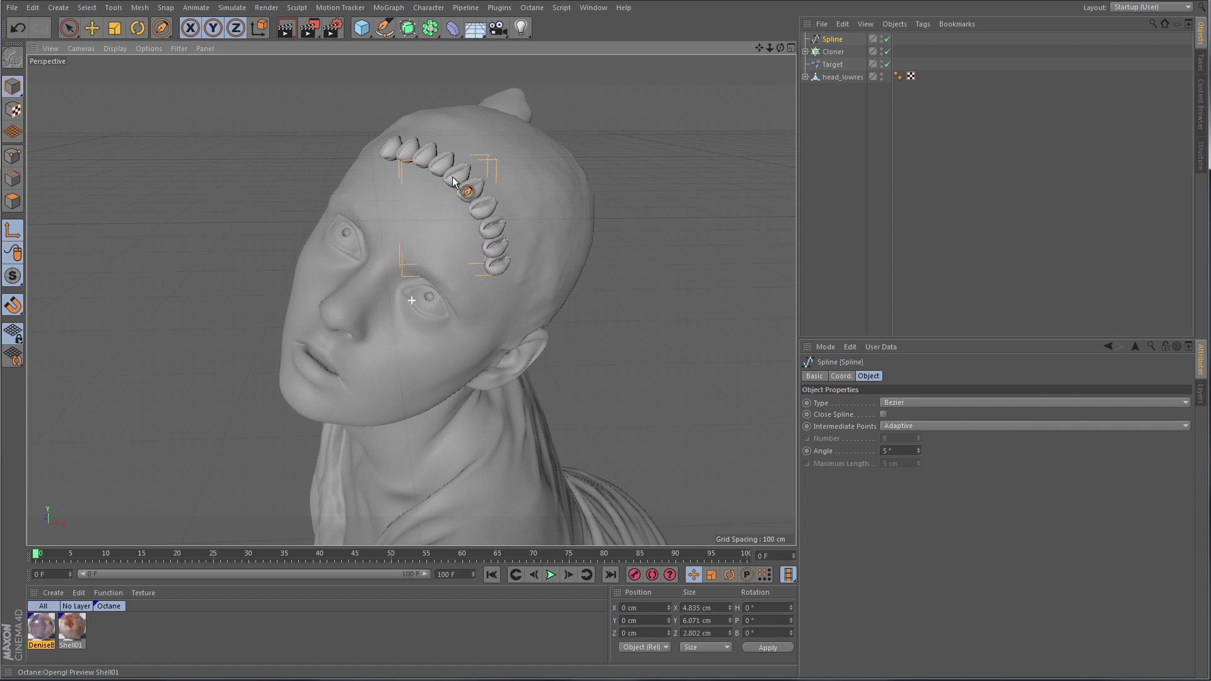
pyautogui.moveTo(383, 32); pyautogui.dragTo(413, 70)
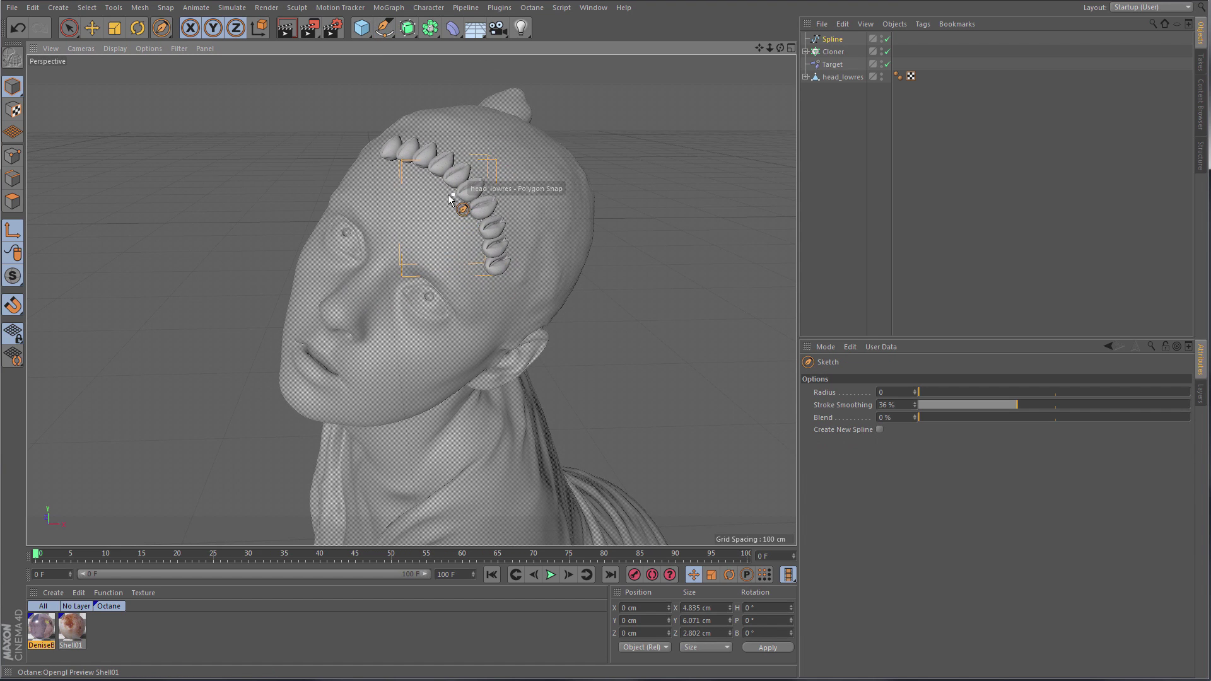
pyautogui.moveTo(448, 194); pyautogui.dragTo(499, 283)
pyautogui.moveTo(490, 335)
pyautogui.mouseDown()
pyautogui.moveTo(493, 246)
pyautogui.moveTo(510, 280)
pyautogui.moveTo(492, 323)
pyautogui.moveTo(471, 276)
pyautogui.moveTo(437, 271)
pyautogui.moveTo(444, 140)
pyautogui.mouseUp()
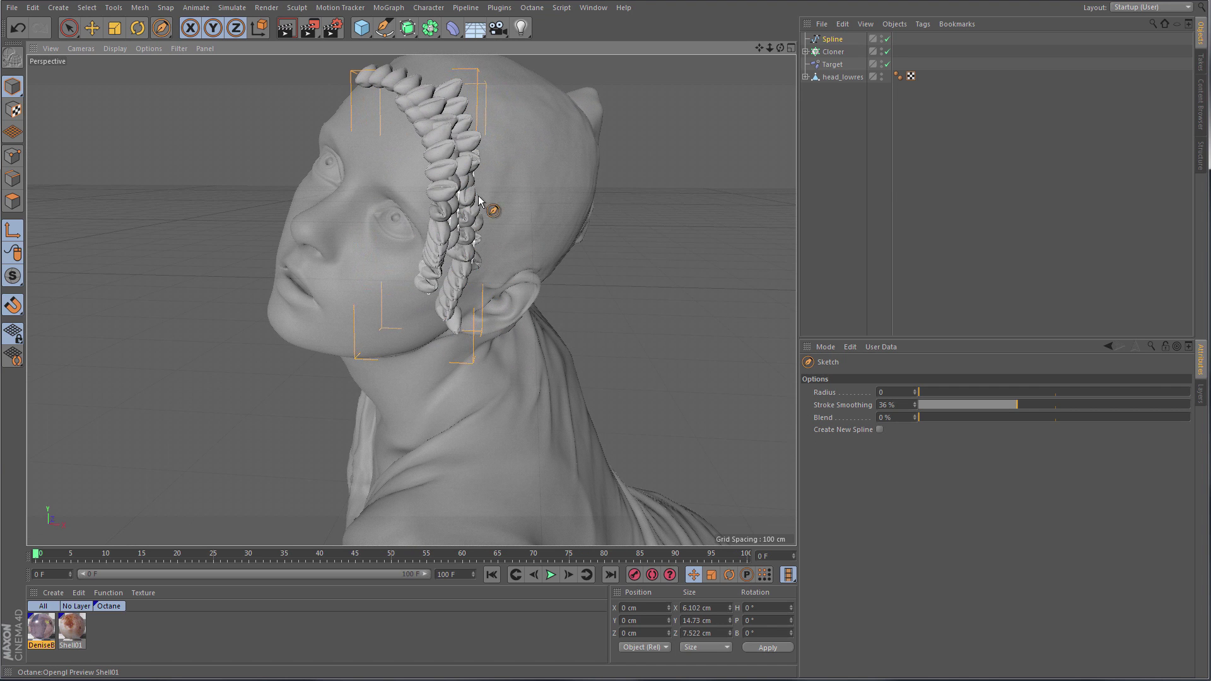
pyautogui.moveTo(482, 246)
pyautogui.keyDown('alt'); pyautogui.mouseDown()
pyautogui.moveTo(406, 171)
pyautogui.moveTo(454, 203)
pyautogui.mouseUp(); pyautogui.keyUp('alt')
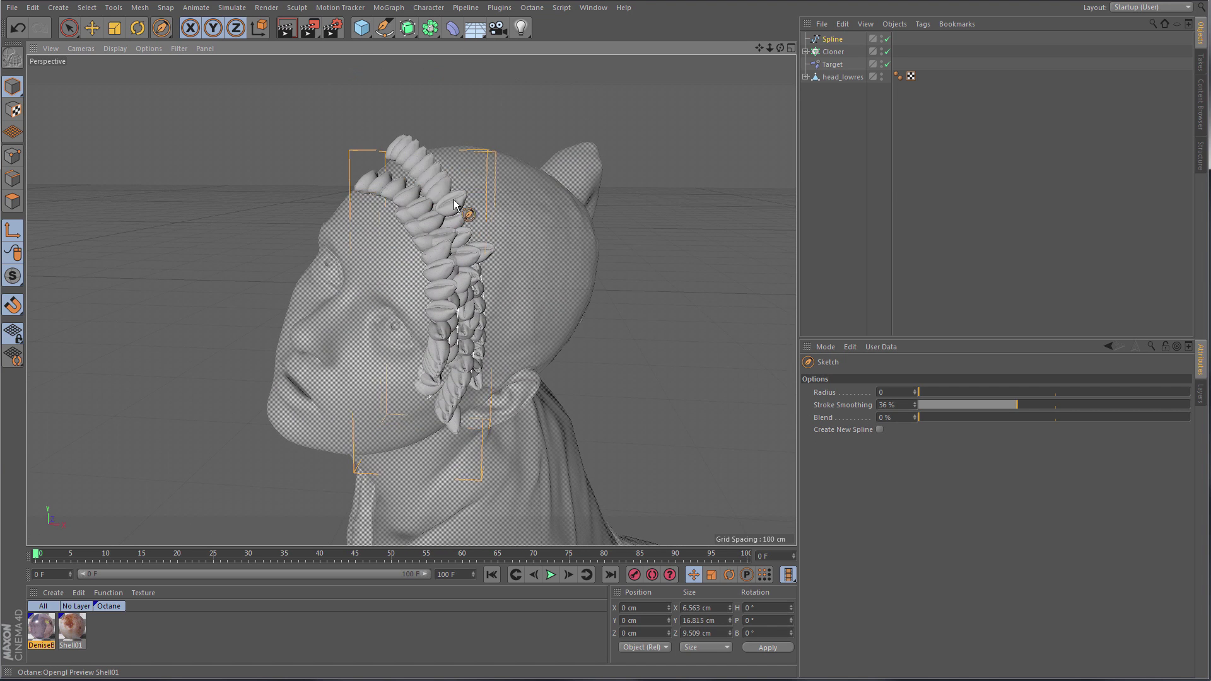
# Add strands along the right of the braid and across its upper part.
pyautogui.moveTo(492, 268)
pyautogui.mouseDown()
pyautogui.moveTo(423, 169)
pyautogui.moveTo(463, 310)
pyautogui.mouseUp()
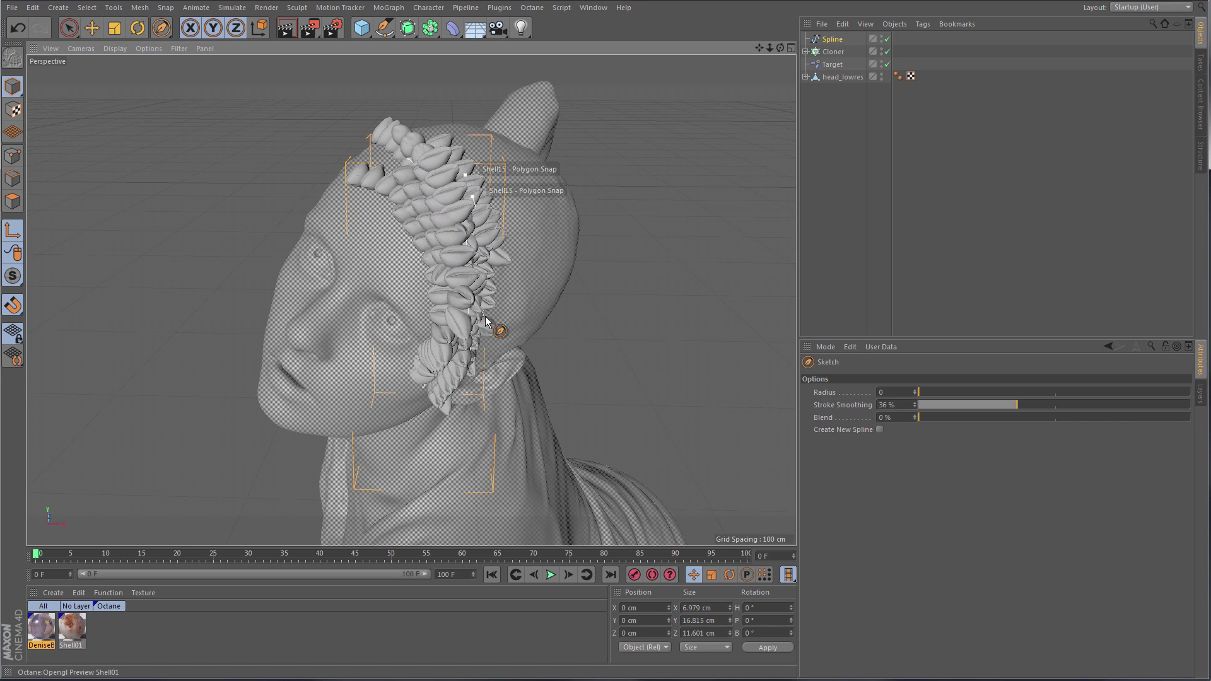
pyautogui.moveTo(479, 177)
pyautogui.mouseDown()
pyautogui.moveTo(495, 322)
pyautogui.moveTo(526, 282)
pyautogui.moveTo(445, 183)
pyautogui.mouseUp()
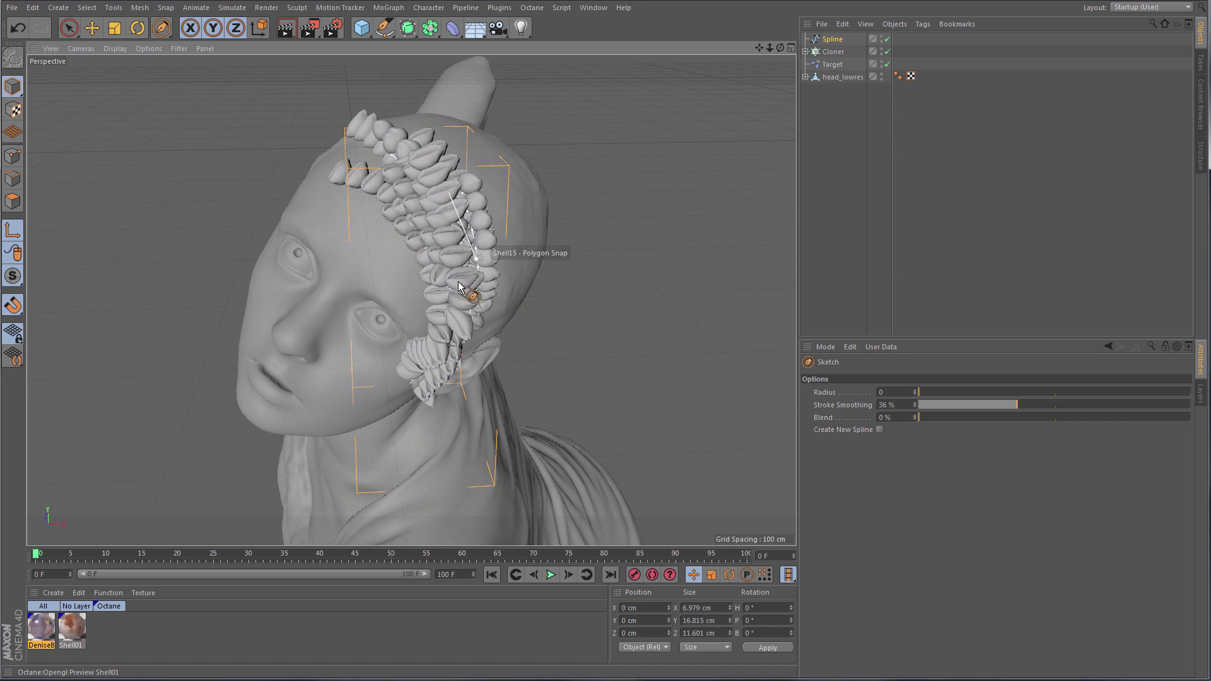
pyautogui.moveTo(459, 287); pyautogui.dragTo(422, 238)
pyautogui.moveTo(465, 284)
pyautogui.mouseDown()
pyautogui.moveTo(412, 156)
pyautogui.moveTo(432, 163)
pyautogui.moveTo(467, 285)
pyautogui.moveTo(408, 176)
pyautogui.moveTo(461, 303)
pyautogui.moveTo(386, 173)
pyautogui.moveTo(442, 231)
pyautogui.moveTo(453, 199)
pyautogui.moveTo(437, 194)
pyautogui.moveTo(468, 211)
pyautogui.moveTo(420, 157)
pyautogui.moveTo(488, 263)
pyautogui.moveTo(443, 221)
pyautogui.moveTo(409, 268)
pyautogui.moveTo(348, 282)
pyautogui.moveTo(524, 228)
pyautogui.moveTo(522, 194)
pyautogui.moveTo(483, 240)
pyautogui.moveTo(367, 241)
pyautogui.moveTo(339, 214)
pyautogui.moveTo(369, 232)
pyautogui.moveTo(371, 273)
pyautogui.moveTo(304, 164)
pyautogui.mouseUp()
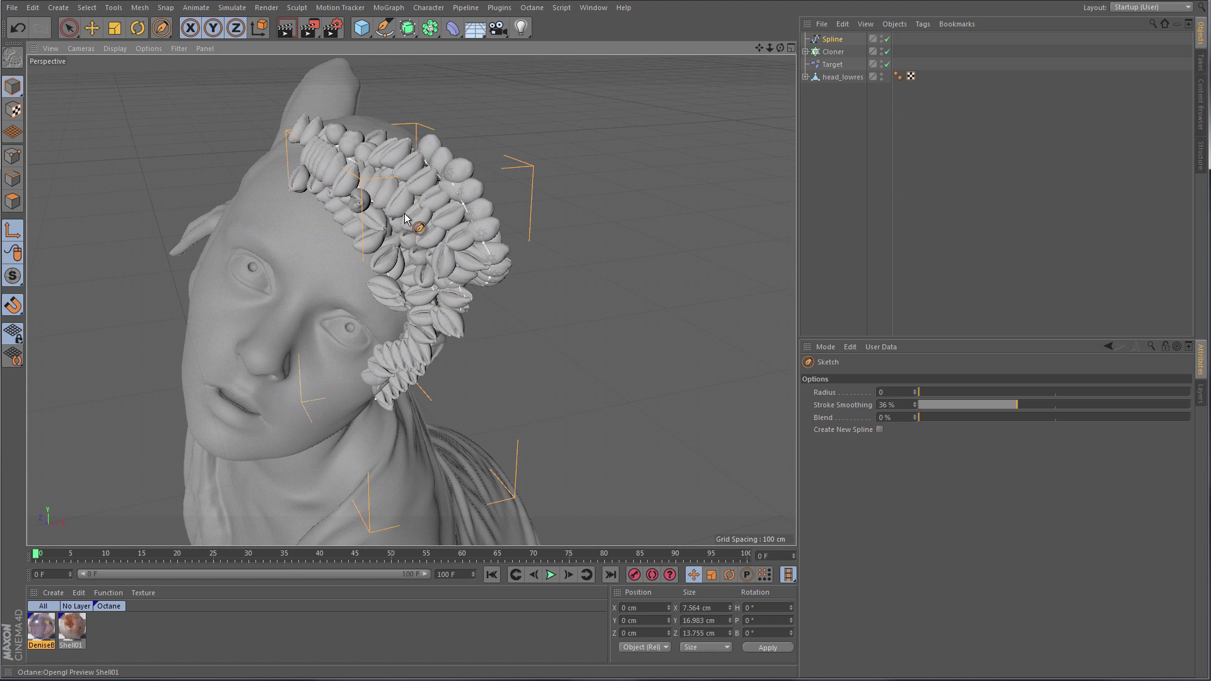
pyautogui.keyDown('alt'); pyautogui.moveTo(413, 280); pyautogui.dragTo(373, 209); pyautogui.keyUp('alt')
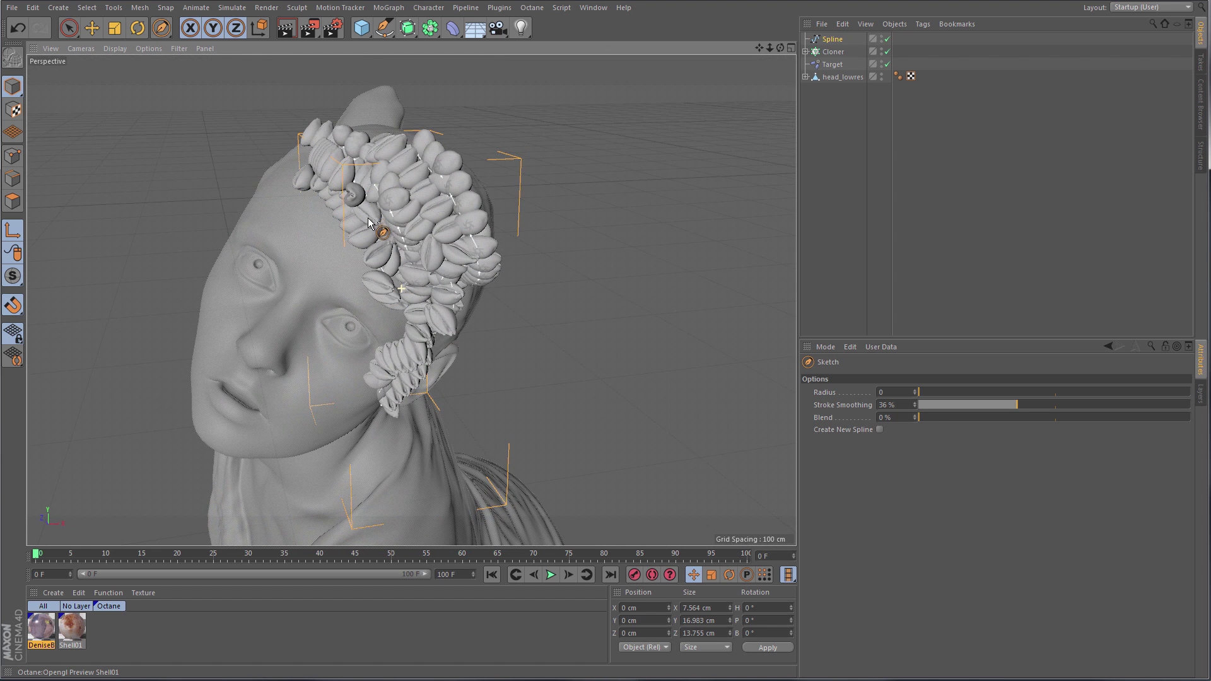
pyautogui.keyDown('alt'); pyautogui.moveTo(388, 271); pyautogui.dragTo(415, 285); pyautogui.keyUp('alt')
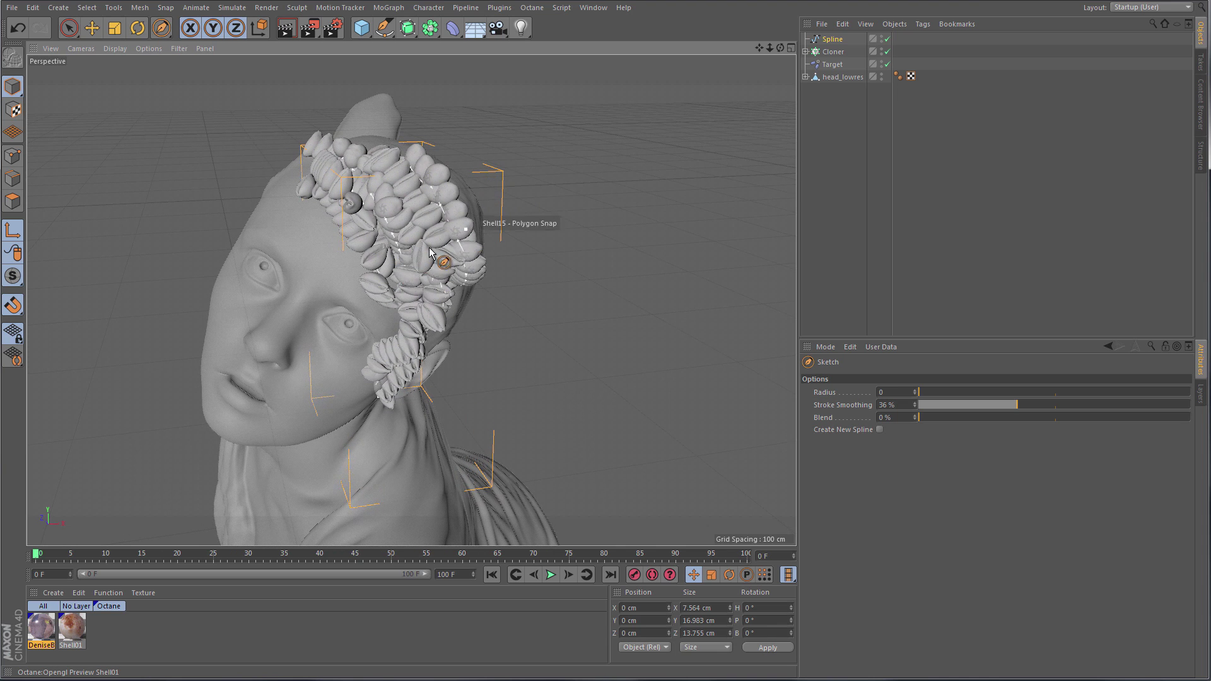
# Brush Spline Smooth over the shell strands, then sketch one more strand across the crown.
pyautogui.press('shift')
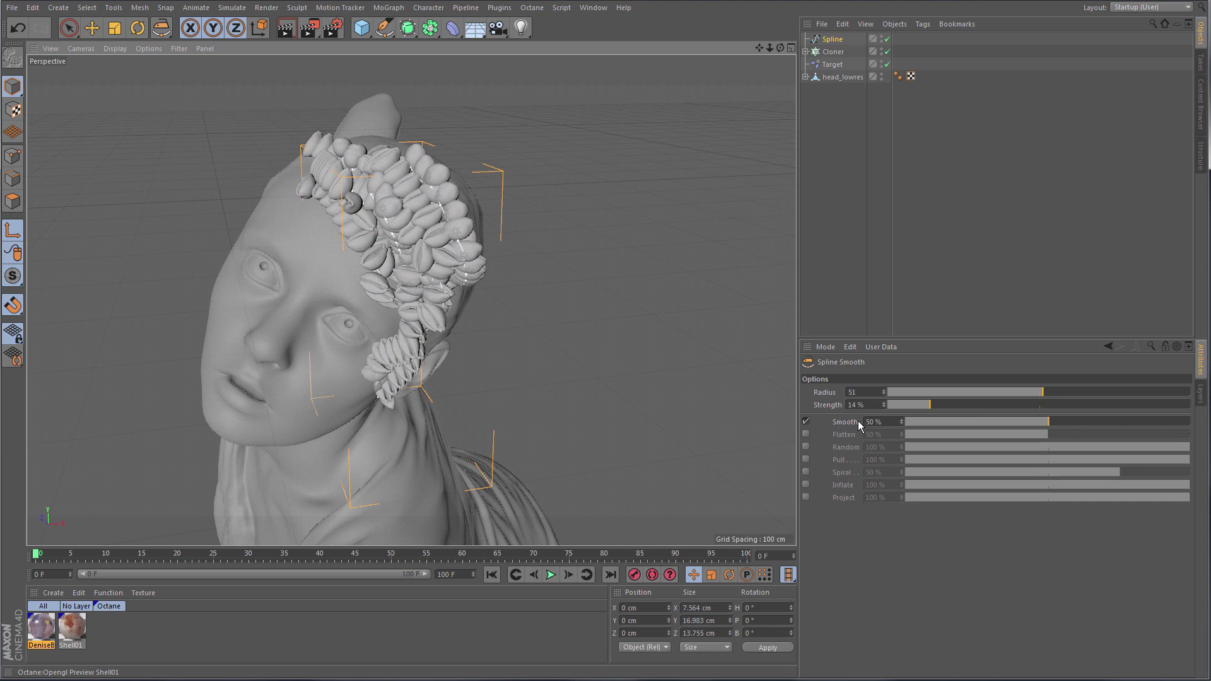
pyautogui.moveTo(353, 202)
pyautogui.mouseDown()
pyautogui.moveTo(390, 167)
pyautogui.moveTo(437, 235)
pyautogui.moveTo(439, 213)
pyautogui.moveTo(426, 264)
pyautogui.moveTo(367, 255)
pyautogui.moveTo(406, 215)
pyautogui.moveTo(424, 281)
pyautogui.mouseUp()
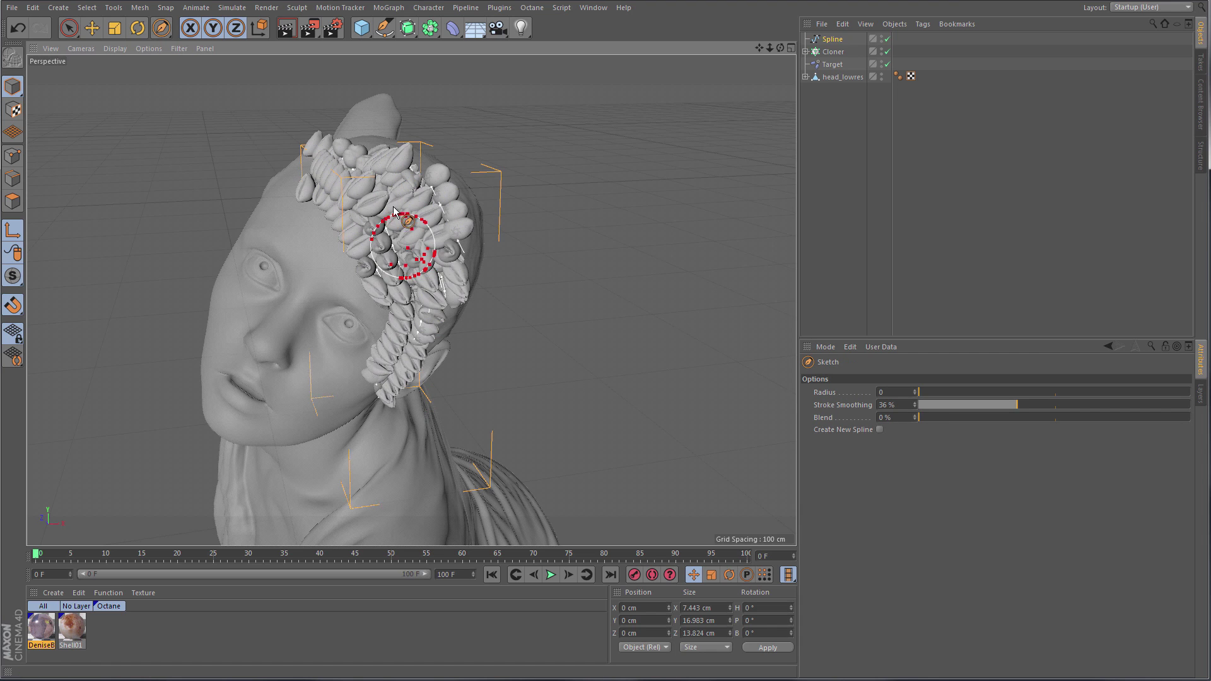
pyautogui.moveTo(393, 210)
pyautogui.keyDown('alt'); pyautogui.mouseDown()
pyautogui.moveTo(372, 268)
pyautogui.moveTo(406, 277)
pyautogui.mouseUp(); pyautogui.keyUp('alt')
pyautogui.moveTo(341, 160)
pyautogui.mouseDown()
pyautogui.moveTo(402, 259)
pyautogui.moveTo(416, 264)
pyautogui.moveTo(439, 217)
pyautogui.mouseUp()
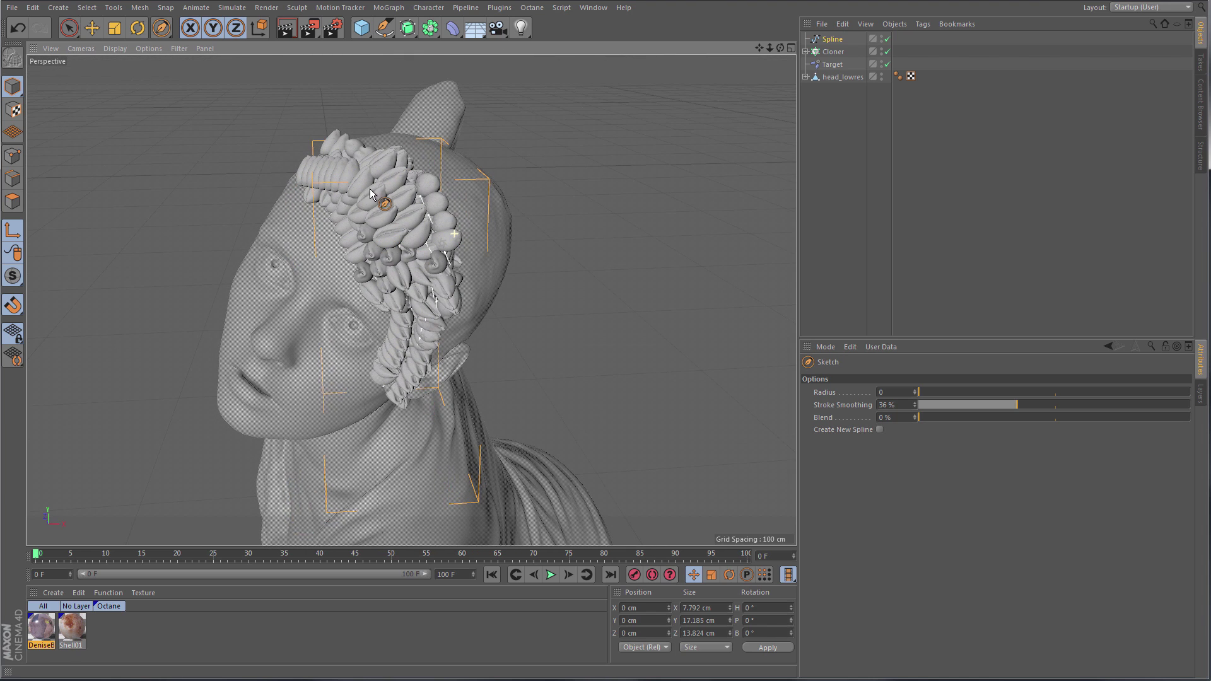
# Sketch strands down the head's side and from the crown along the hairline.
pyautogui.moveTo(337, 213)
pyautogui.keyDown('alt'); pyautogui.mouseDown()
pyautogui.moveTo(274, 250)
pyautogui.moveTo(512, 233)
pyautogui.moveTo(445, 178)
pyautogui.moveTo(333, 334)
pyautogui.mouseUp(); pyautogui.keyUp('alt')
pyautogui.scroll(3, 273, 250)
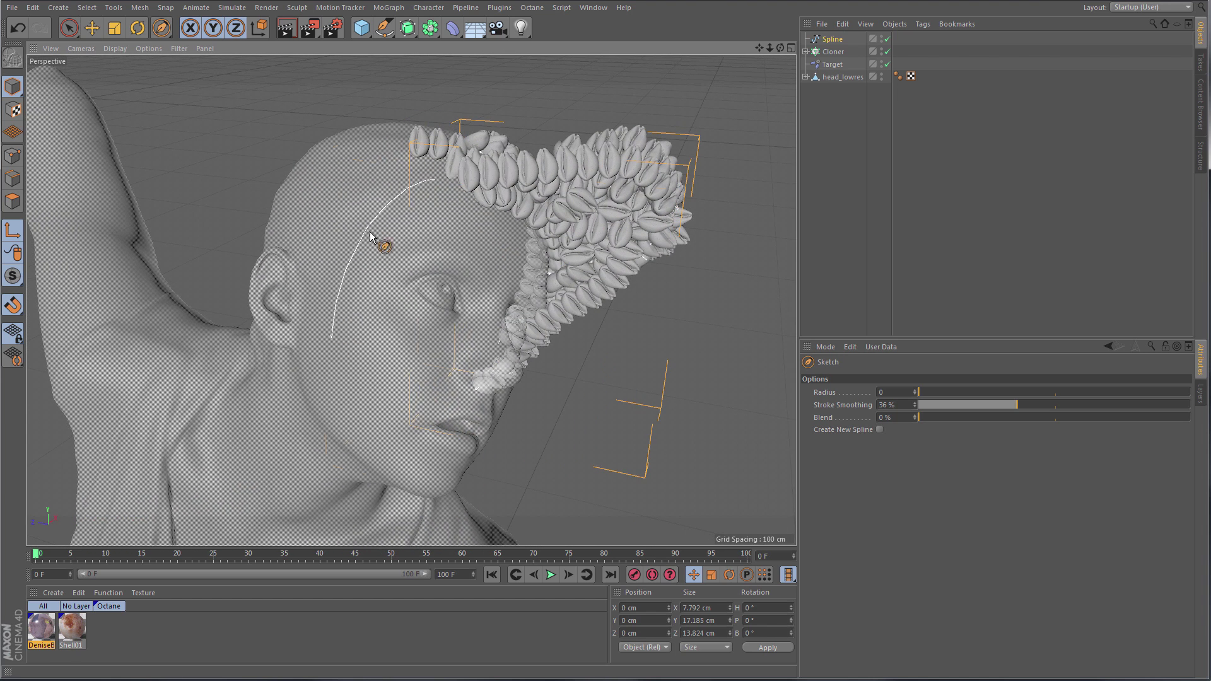
pyautogui.moveTo(392, 162)
pyautogui.mouseDown()
pyautogui.moveTo(319, 316)
pyautogui.moveTo(325, 284)
pyautogui.moveTo(314, 352)
pyautogui.moveTo(331, 336)
pyautogui.mouseUp()
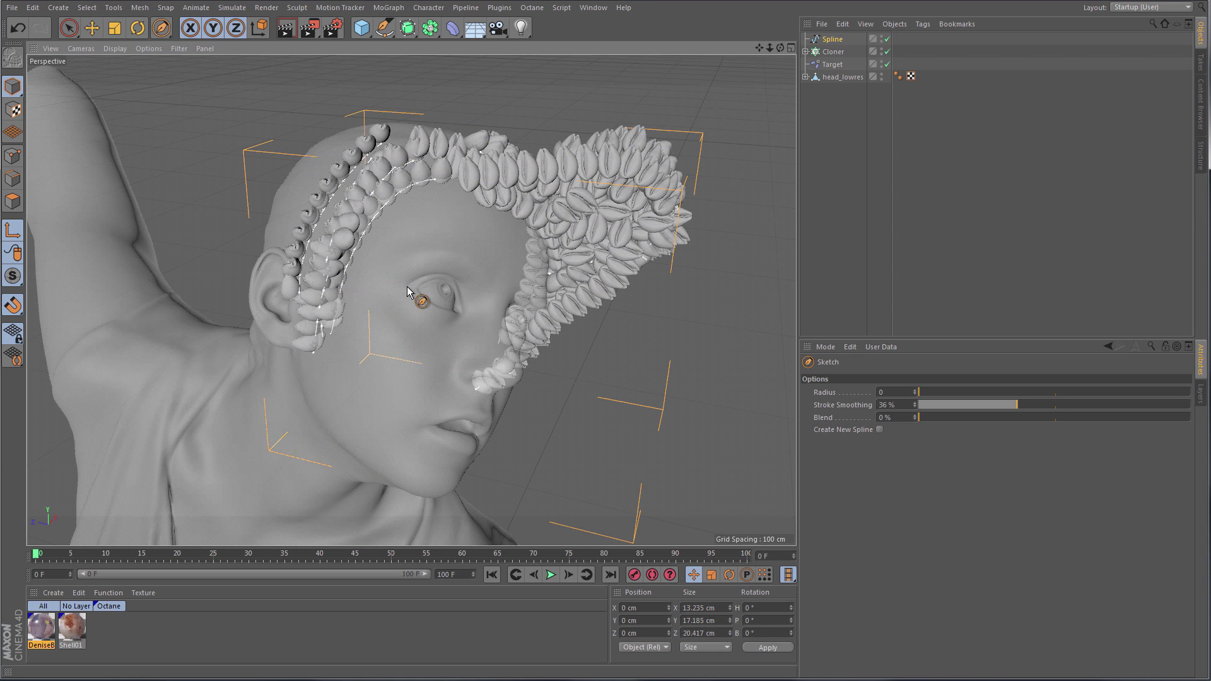
pyautogui.moveTo(408, 288)
pyautogui.keyDown('alt'); pyautogui.mouseDown()
pyautogui.moveTo(369, 275)
pyautogui.moveTo(410, 289)
pyautogui.moveTo(377, 268)
pyautogui.moveTo(387, 263)
pyautogui.mouseUp(); pyautogui.keyUp('alt')
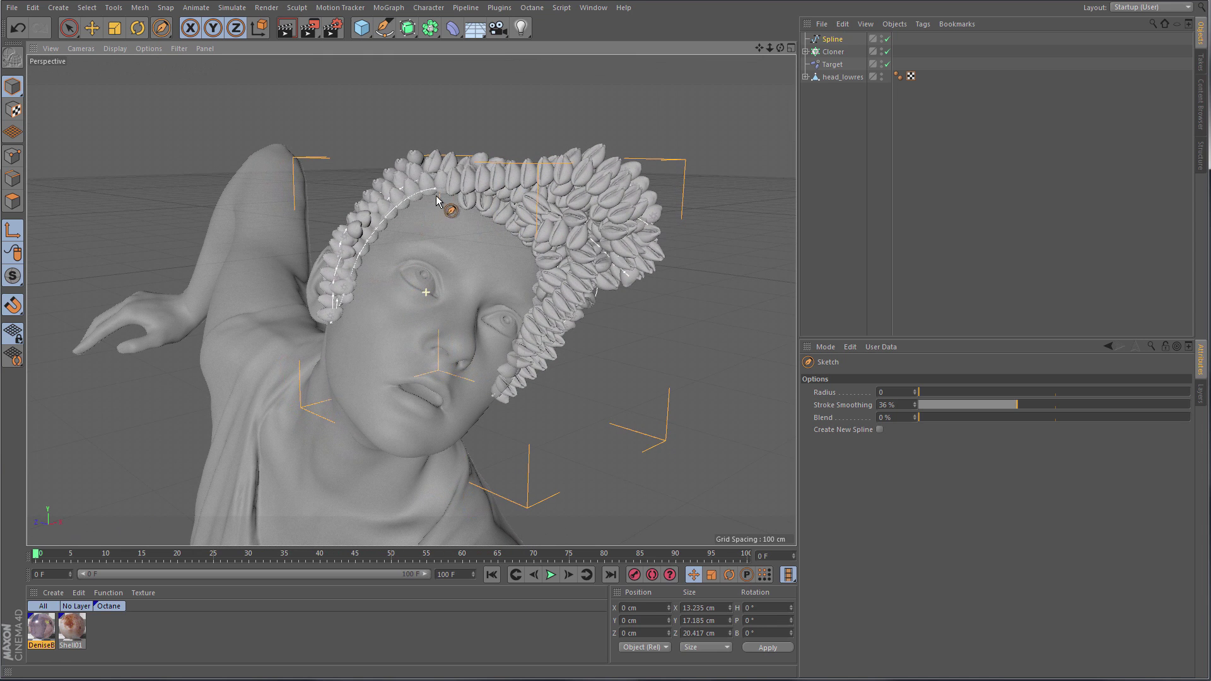
pyautogui.moveTo(437, 200); pyautogui.dragTo(362, 269)
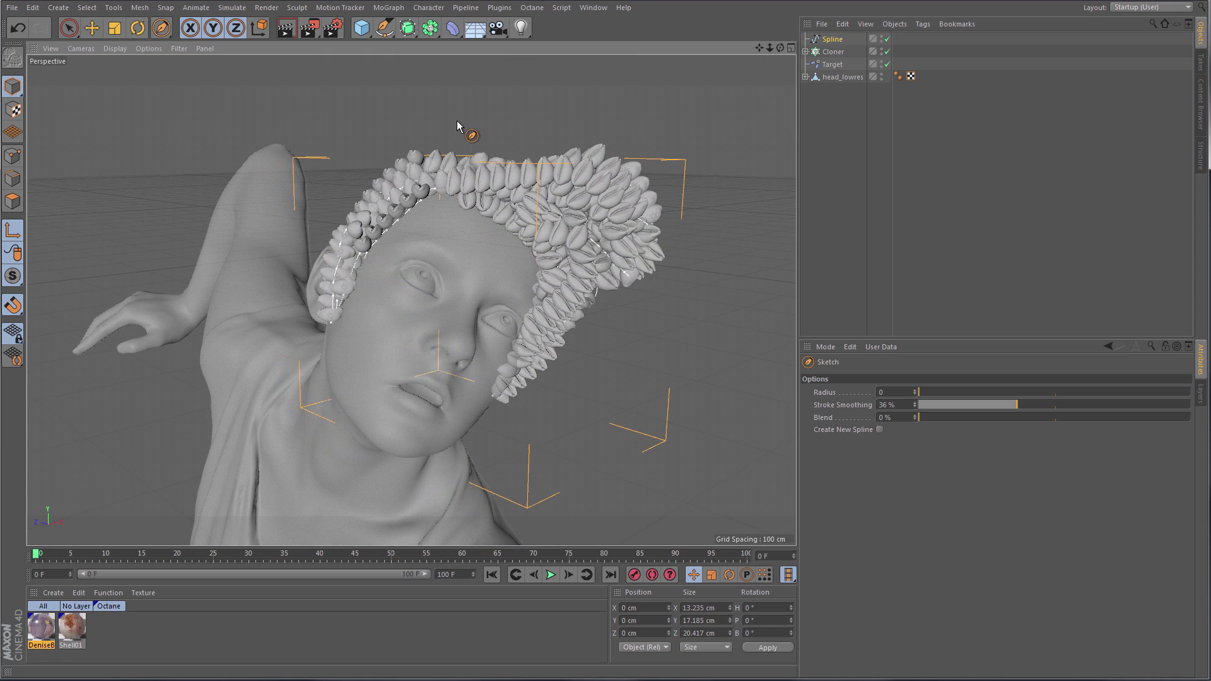